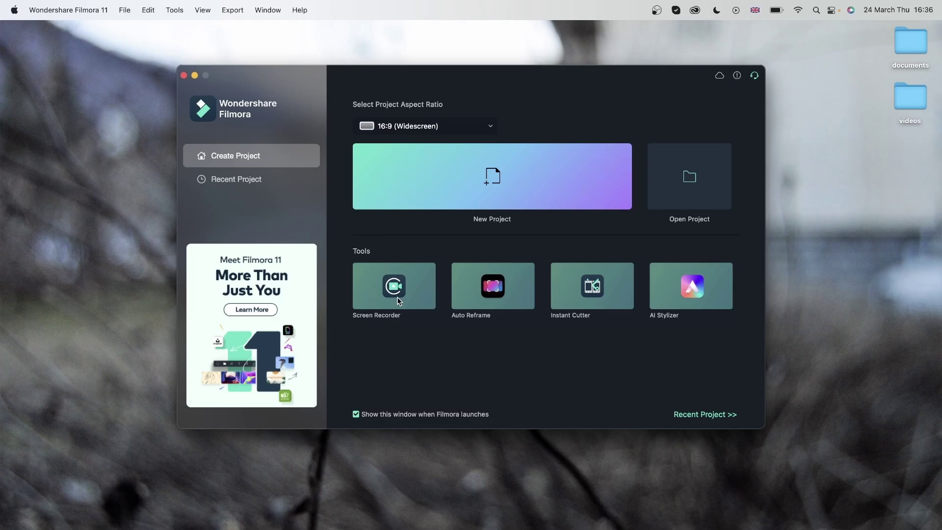
Launch Wondershare Screen Recorder from the Tools section of the Filmora start window.
{"action": "left_click", "coordinate": [390, 286]}
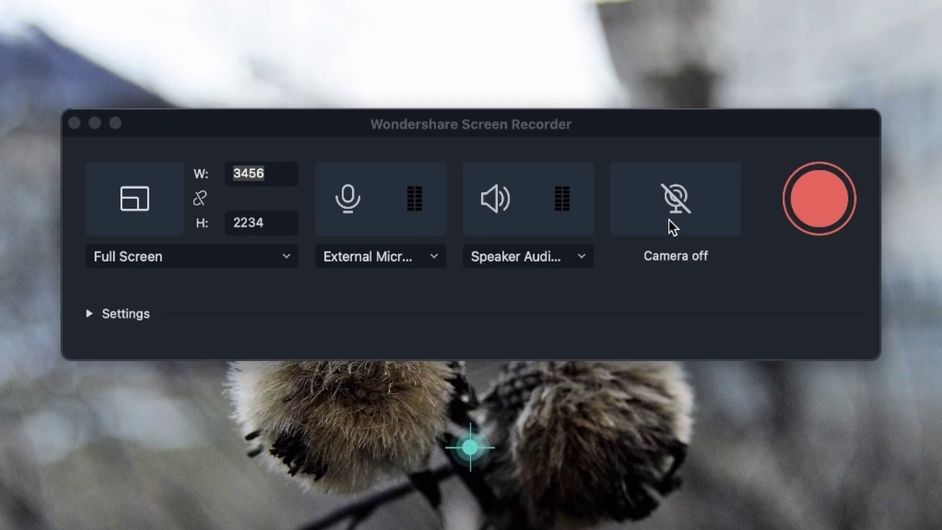
Enable the FaceTime HD webcam, shrink its preview into the top-left corner, and mute system audio.
{"action": "left_click", "coordinate": [684, 209]}
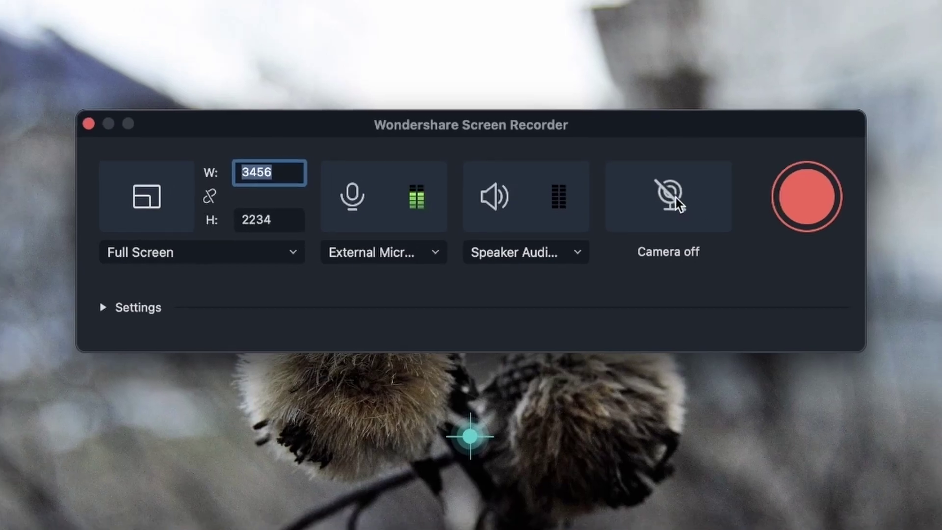
{"action": "left_click", "coordinate": [681, 199]}
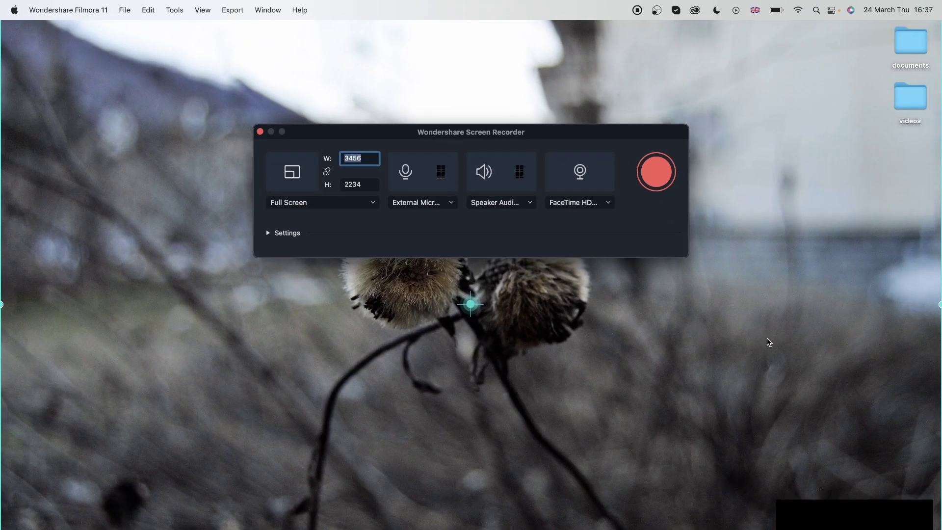
{"action": "left_click_drag", "start_coordinate": [872, 515], "coordinate": [150, 136]}
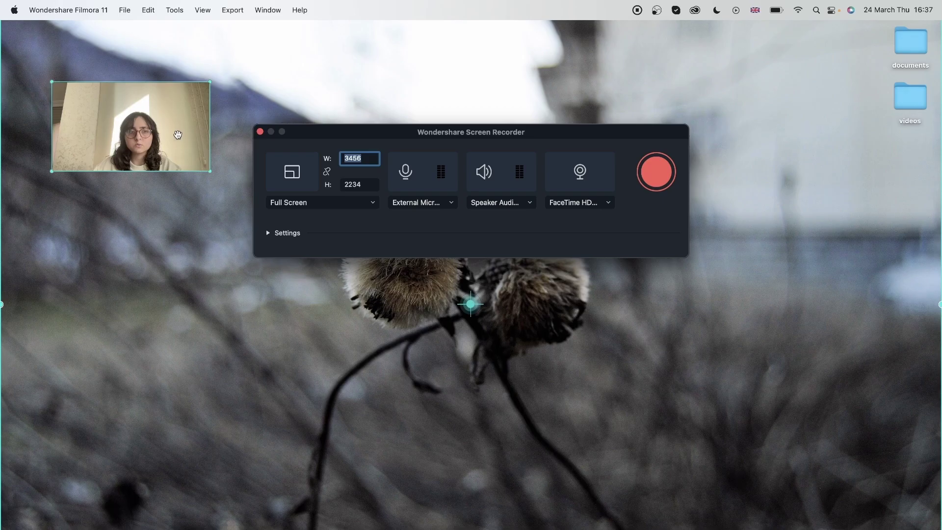
{"action": "left_click_drag", "start_coordinate": [208, 143], "coordinate": [878, 98]}
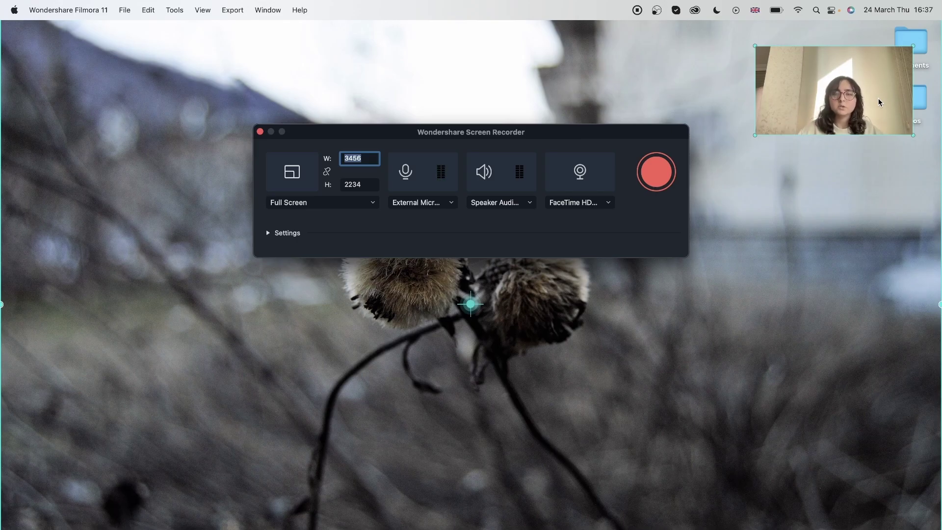
{"action": "left_click_drag", "start_coordinate": [848, 80], "coordinate": [141, 43]}
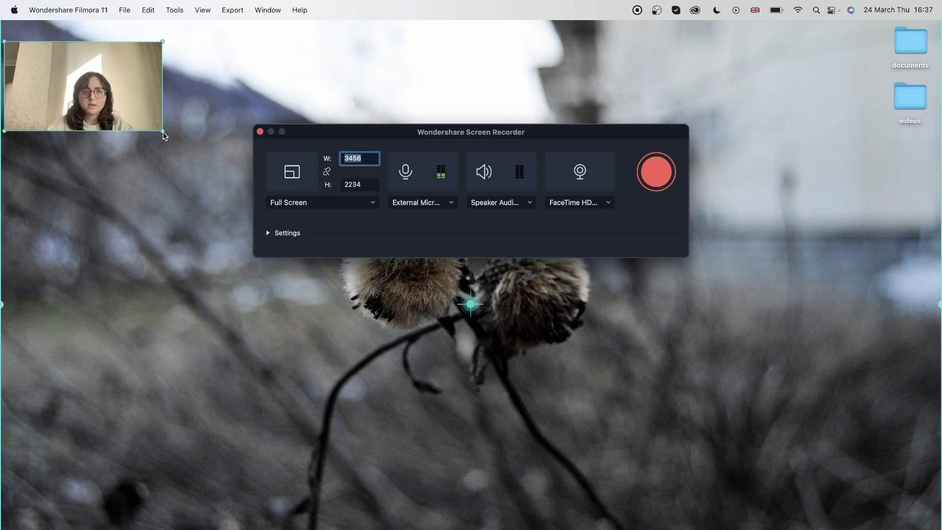
{"action": "left_click_drag", "start_coordinate": [163, 136], "coordinate": [58, 68]}
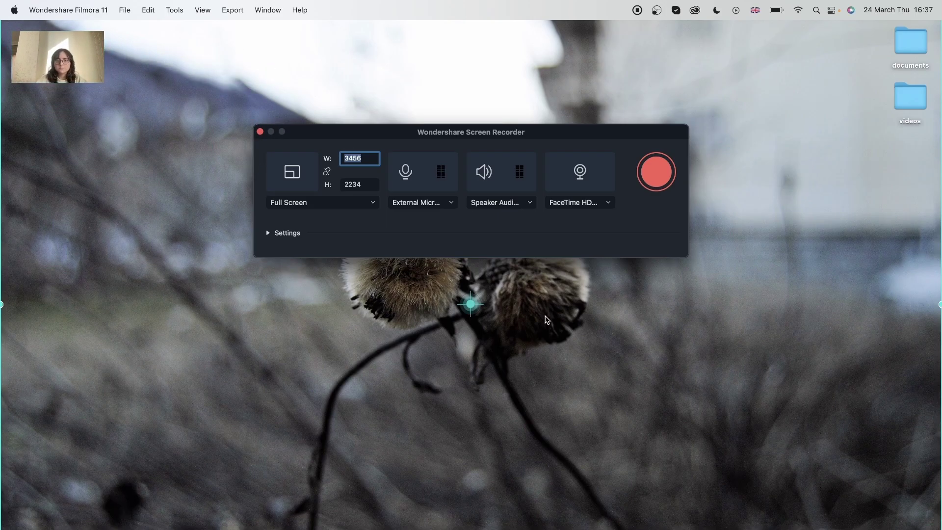
{"action": "left_click", "coordinate": [481, 169]}
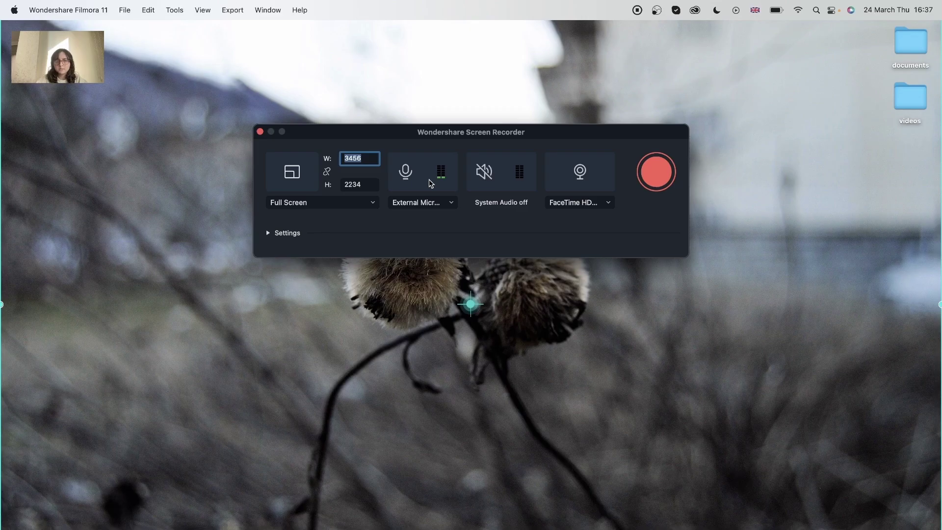
Mute the microphone, record the screen, and stop with F10 to load the Screencast MP4.
{"action": "left_click", "coordinate": [409, 172]}
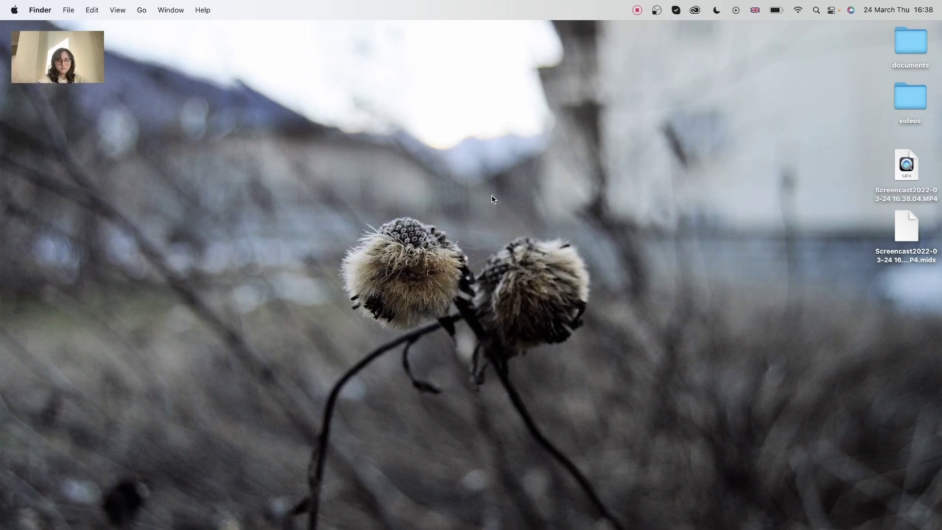
{"action": "key", "text": "F10"}
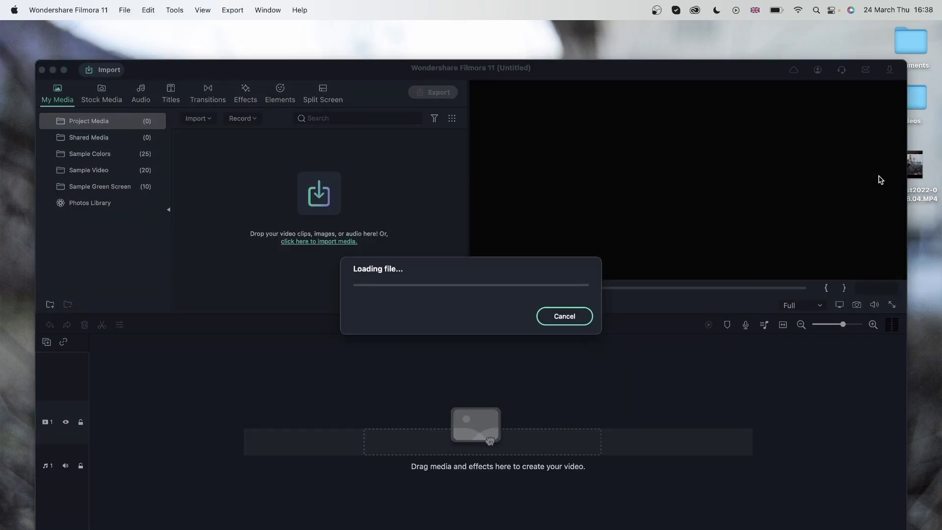
Add the Screencast clip to the timeline, keeping 1920X1080 25.00fps settings, and scrub to about two seconds.
{"action": "left_click", "coordinate": [202, 150]}
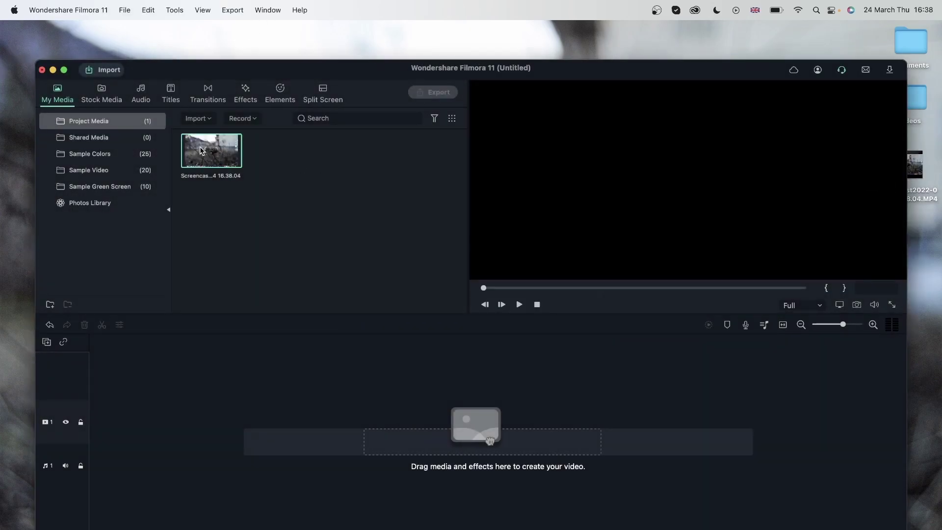
{"action": "left_click", "coordinate": [233, 161]}
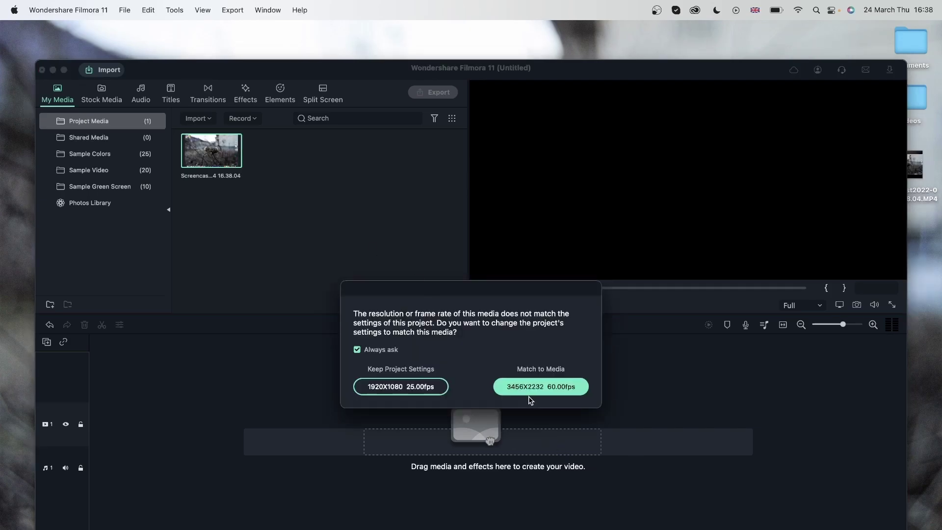
{"action": "left_click", "coordinate": [421, 388]}
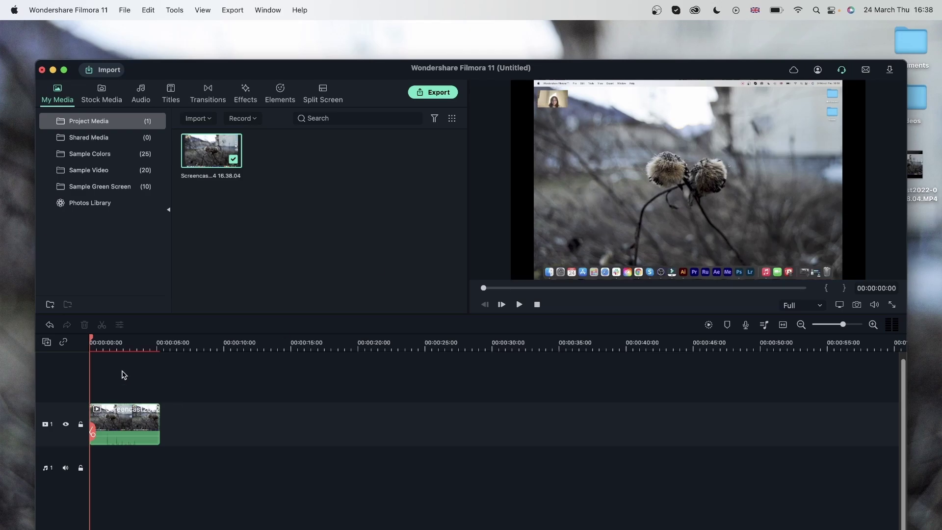
{"action": "left_click_drag", "start_coordinate": [95, 336], "coordinate": [143, 339]}
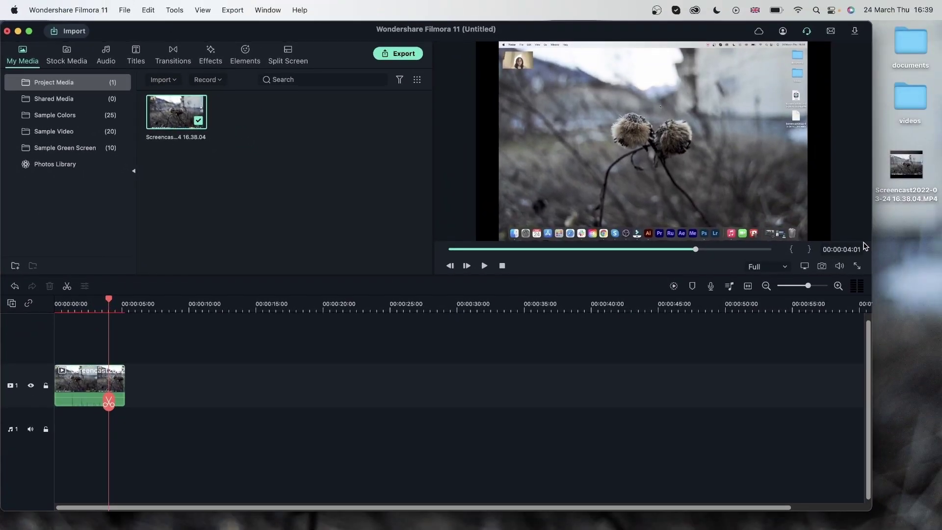
Stretch the editor window to the screen's right and bottom edges, then bring up Record from Webcam.
{"action": "left_click_drag", "start_coordinate": [872, 248], "coordinate": [938, 248]}
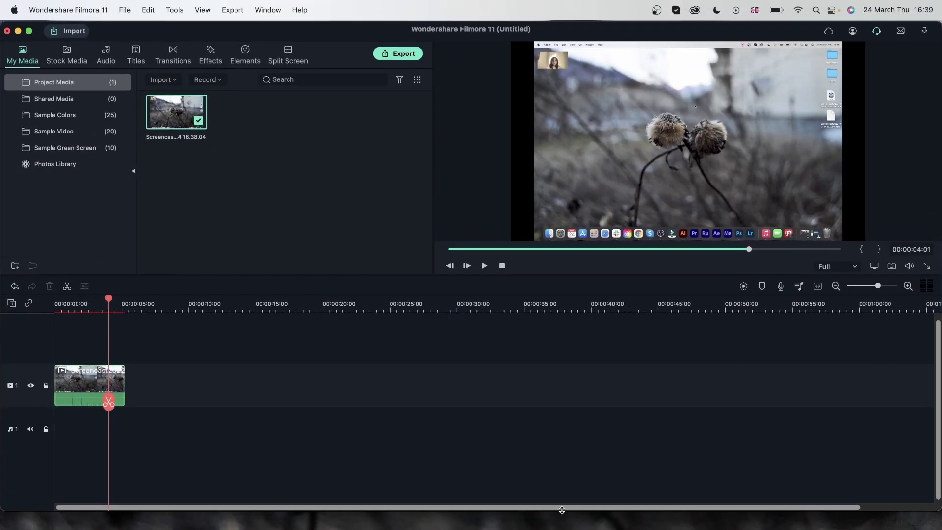
{"action": "left_click_drag", "start_coordinate": [562, 510], "coordinate": [561, 529]}
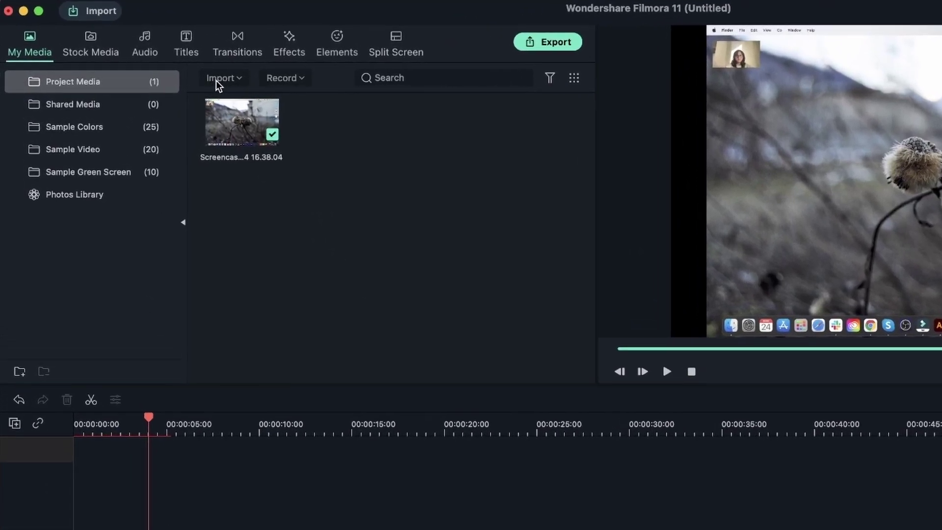
{"action": "left_click", "coordinate": [241, 79]}
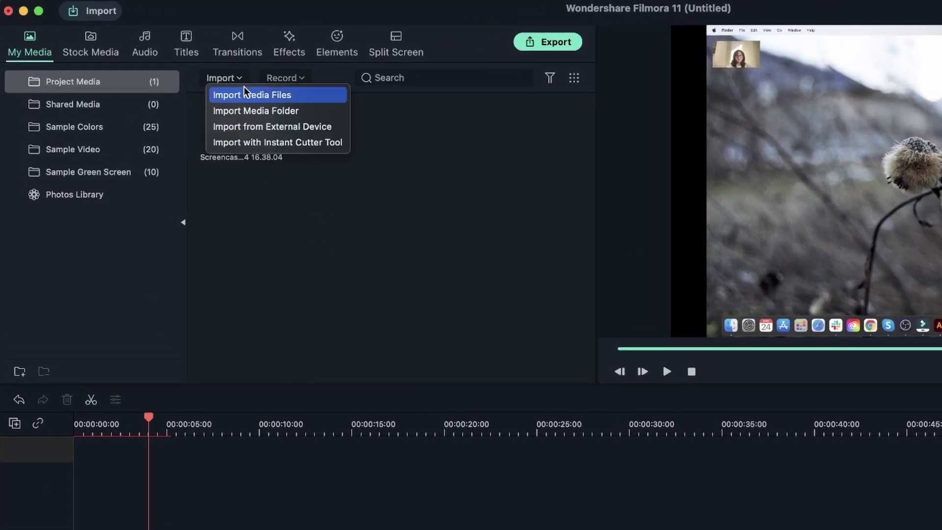
{"action": "left_click", "coordinate": [409, 157]}
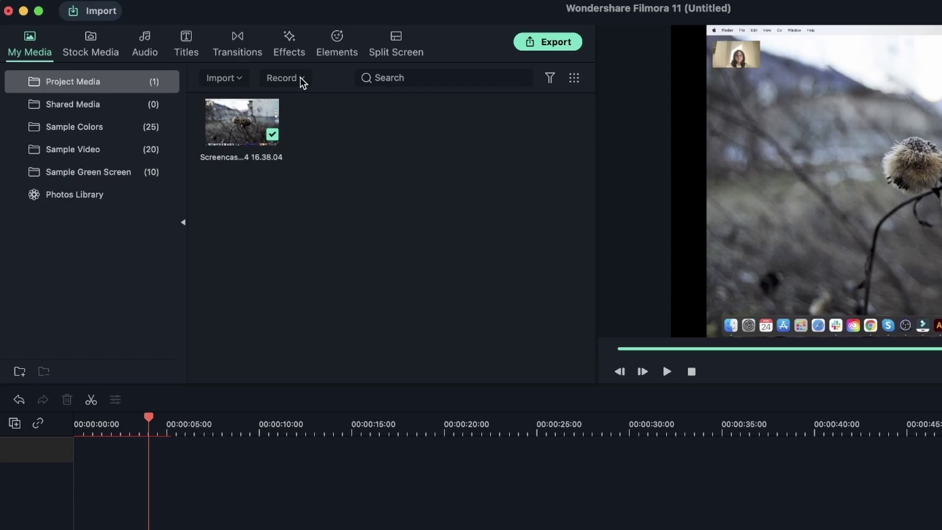
{"action": "left_click", "coordinate": [304, 82]}
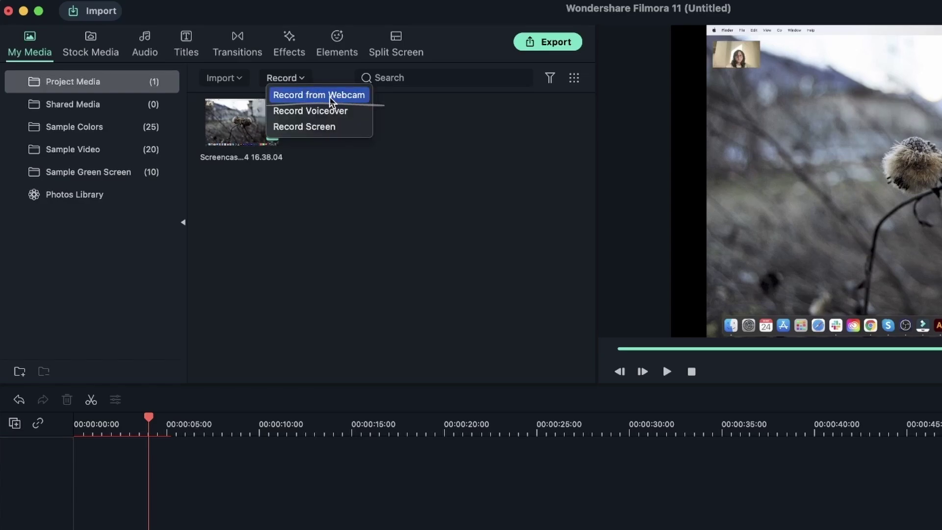
{"action": "left_click", "coordinate": [308, 95]}
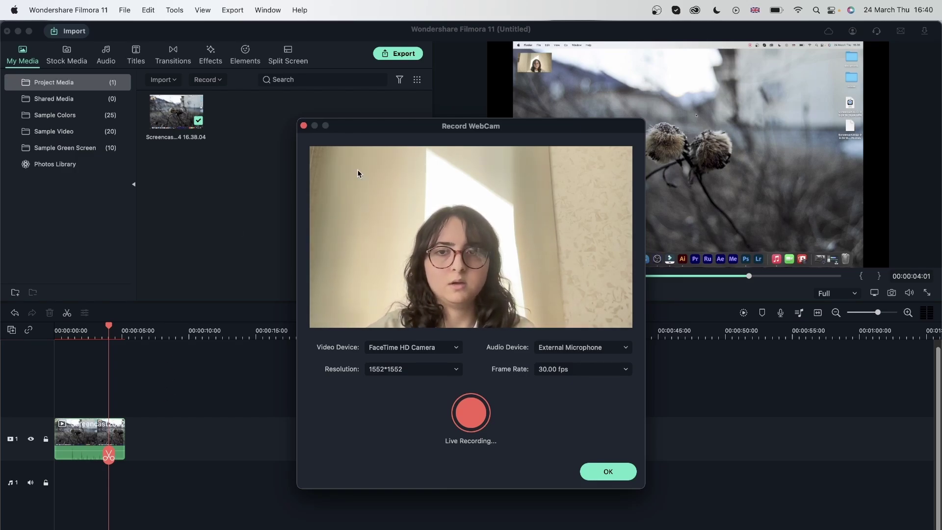
Close the webcam window and delete the screencast clip from the timeline.
{"action": "left_click", "coordinate": [303, 126]}
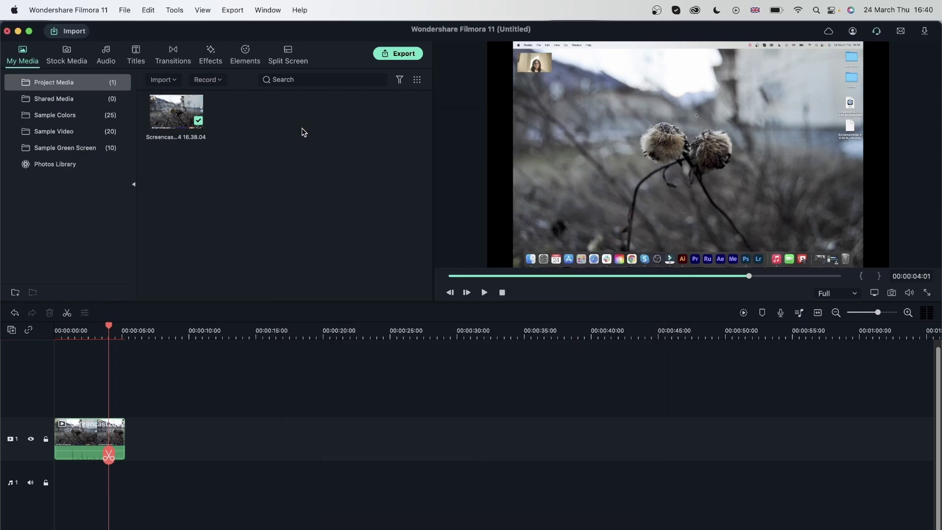
{"action": "left_click", "coordinate": [67, 53]}
{"action": "left_click", "coordinate": [27, 57]}
{"action": "left_click", "coordinate": [82, 433]}
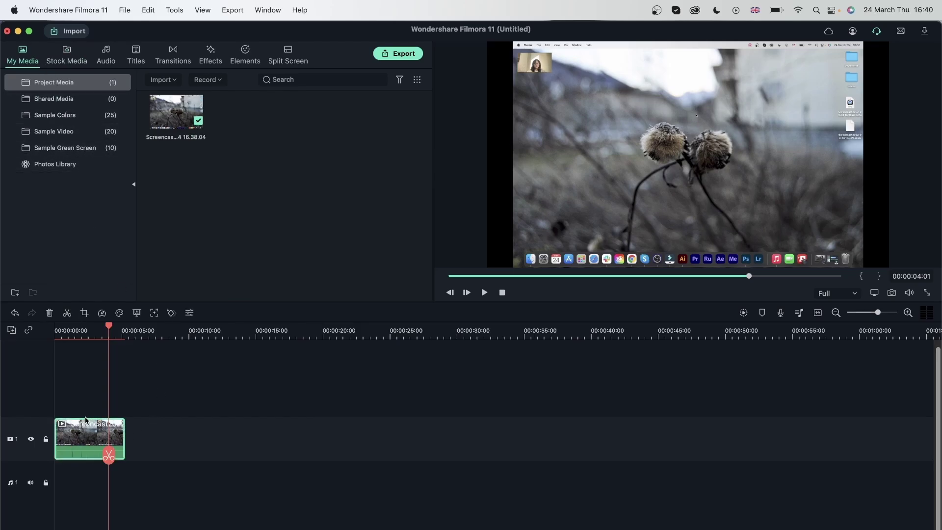
{"action": "key", "text": "Delete"}
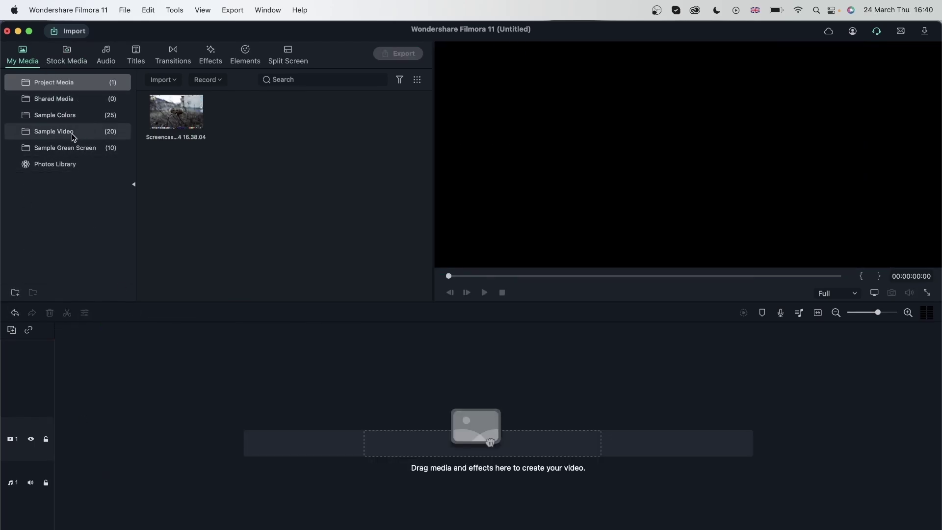
Place the Beach sample clip on video track 1 and Happy Hall music on audio track 1.
{"action": "left_click", "coordinate": [72, 131]}
{"action": "left_click_drag", "start_coordinate": [172, 114], "coordinate": [67, 445]}
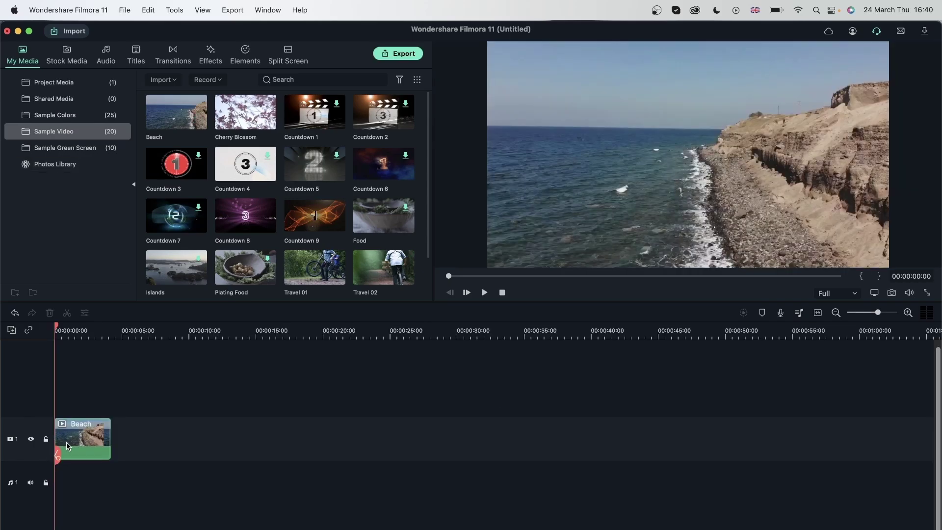
{"action": "left_click", "coordinate": [100, 438]}
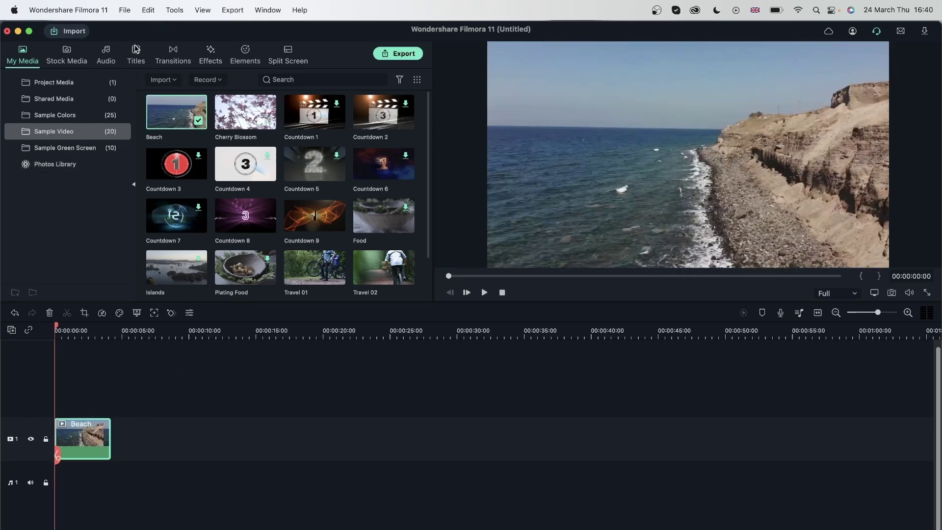
{"action": "left_click", "coordinate": [106, 60]}
{"action": "left_click_drag", "start_coordinate": [175, 170], "coordinate": [57, 480]}
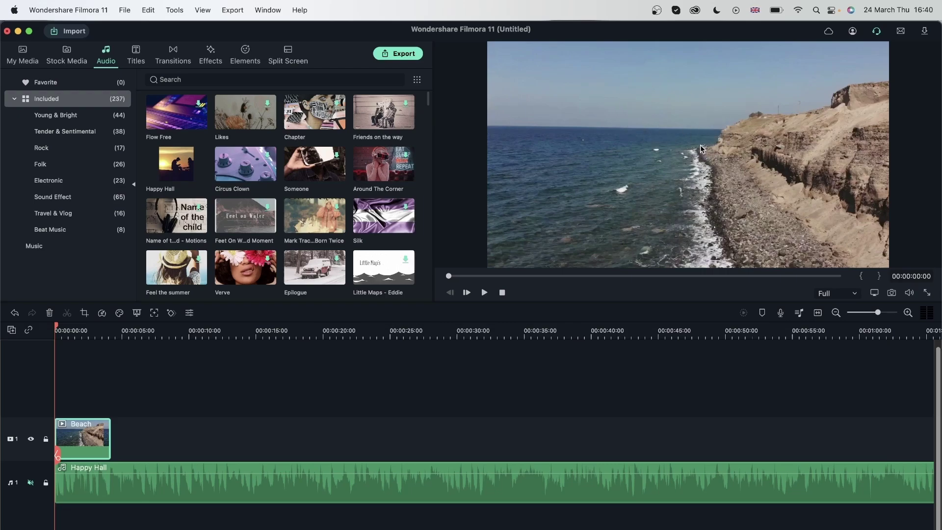
{"action": "left_click", "coordinate": [23, 58]}
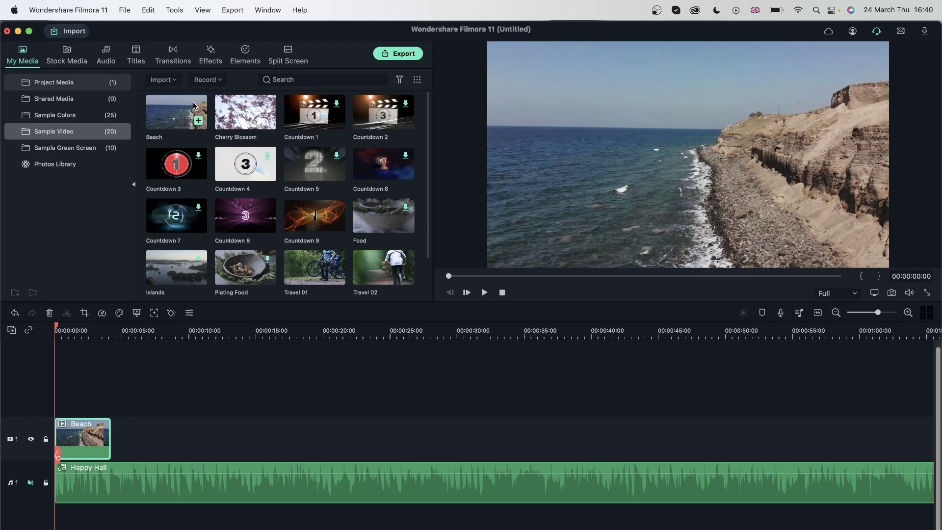
Return to Project Media and bring up the Record from Webcam dialog.
{"action": "left_click", "coordinate": [44, 82]}
{"action": "left_click", "coordinate": [52, 98]}
{"action": "left_click", "coordinate": [84, 86]}
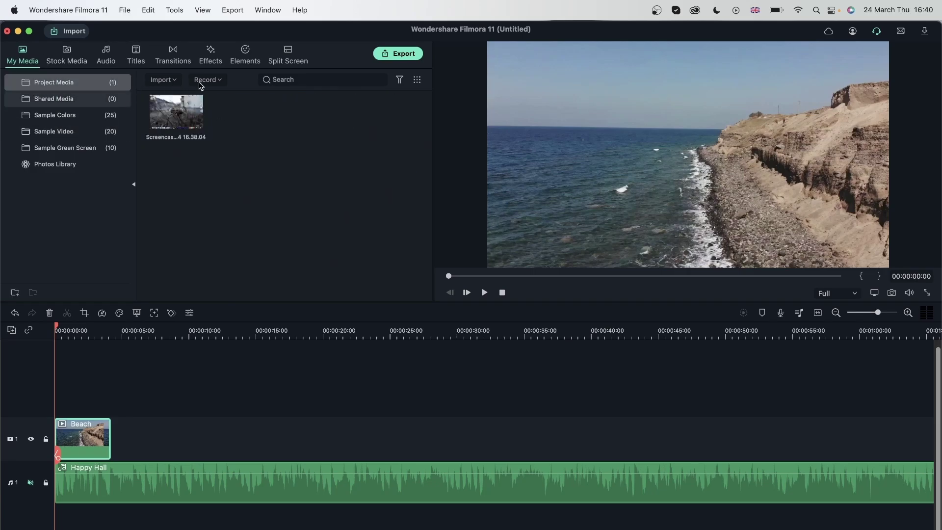
{"action": "left_click", "coordinate": [220, 81]}
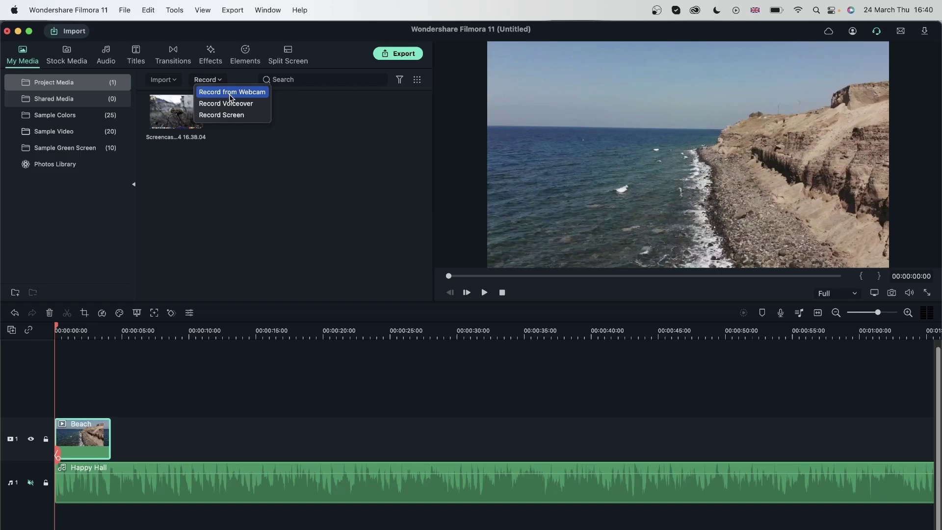
{"action": "left_click", "coordinate": [231, 92]}
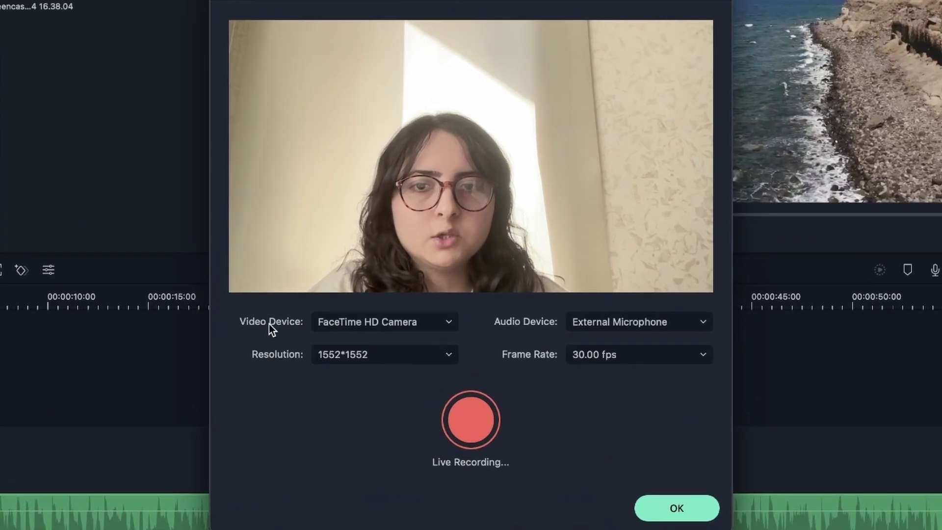
Keep FaceTime HD Camera as the video device and 1552*1552 as the resolution.
{"action": "left_click", "coordinate": [341, 322]}
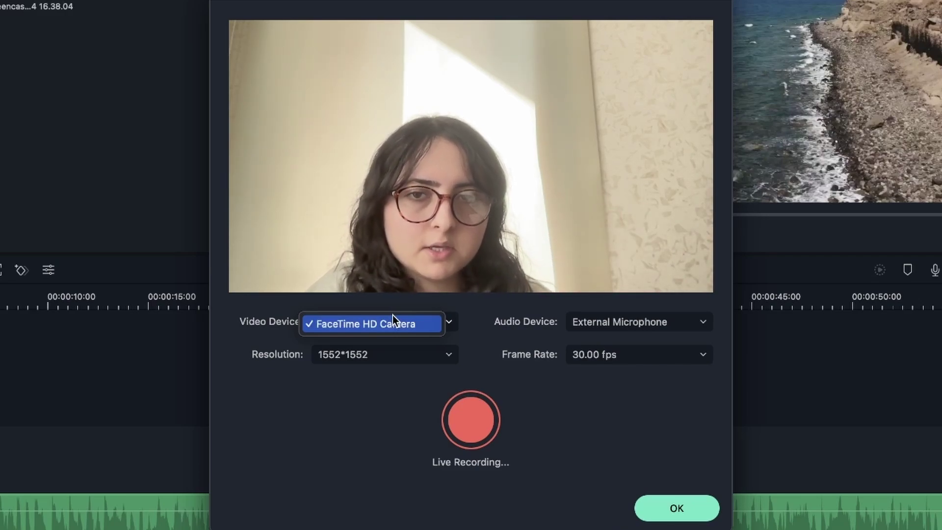
{"action": "left_click", "coordinate": [453, 324]}
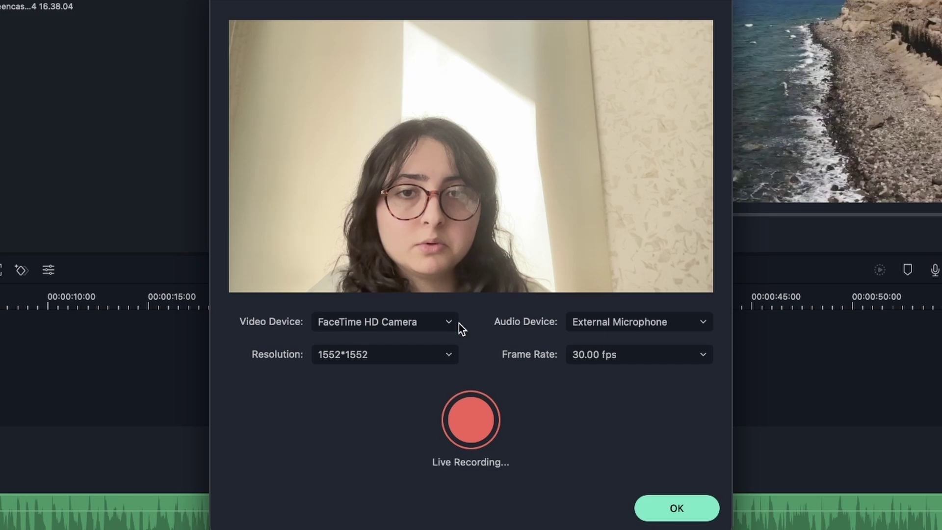
{"action": "left_click", "coordinate": [443, 324]}
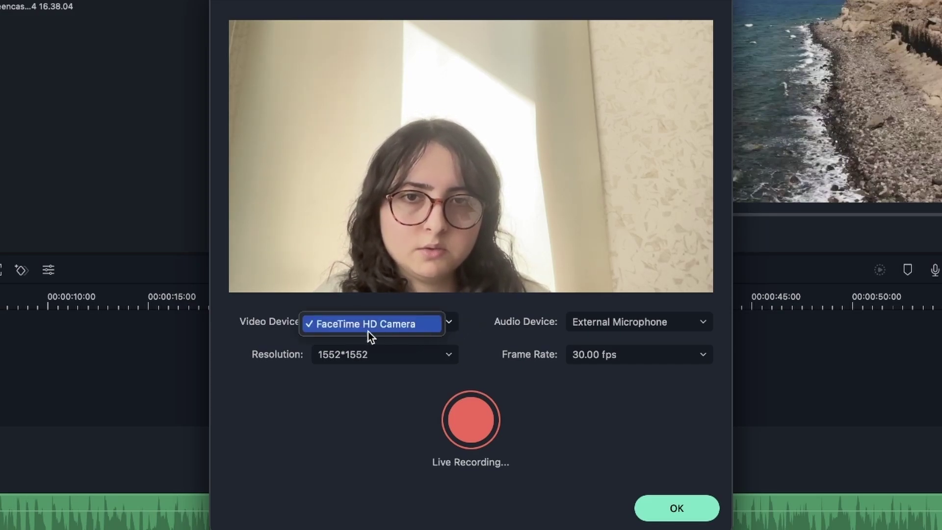
{"action": "left_click", "coordinate": [308, 424]}
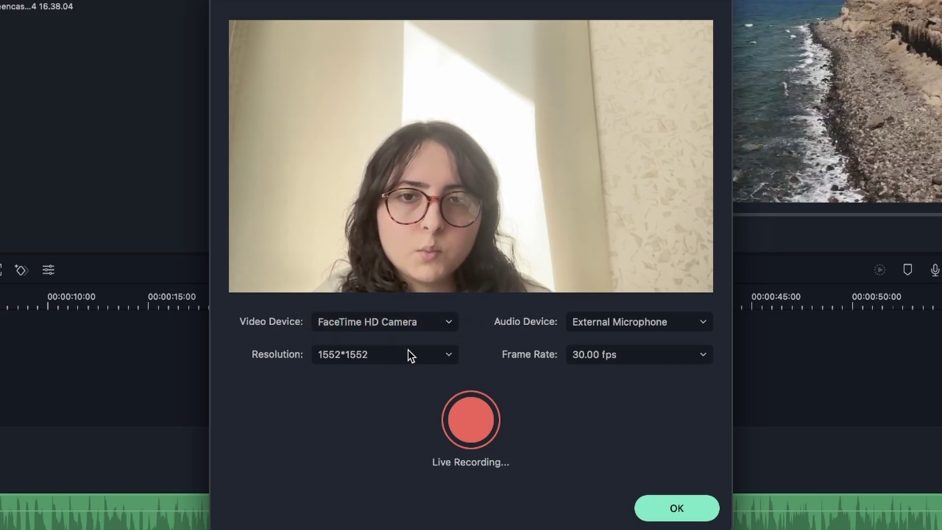
{"action": "left_click", "coordinate": [388, 358]}
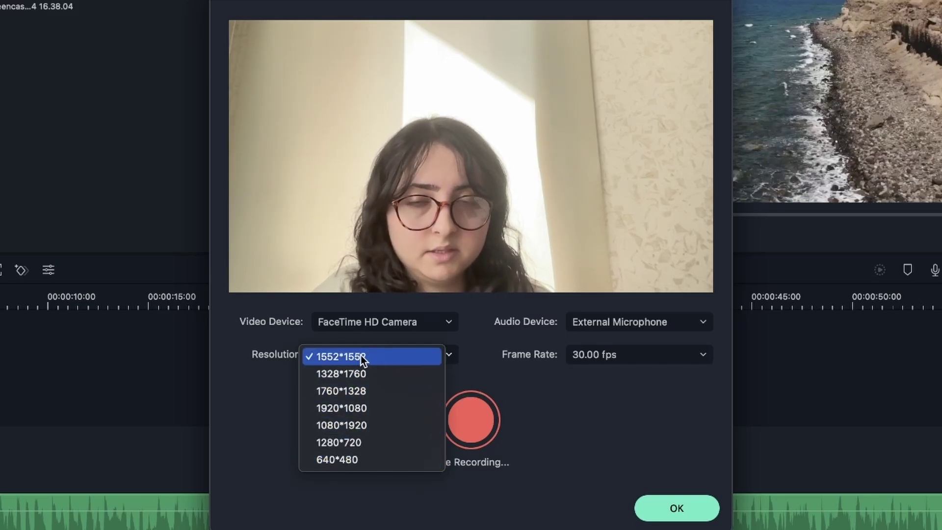
{"action": "left_click", "coordinate": [385, 360]}
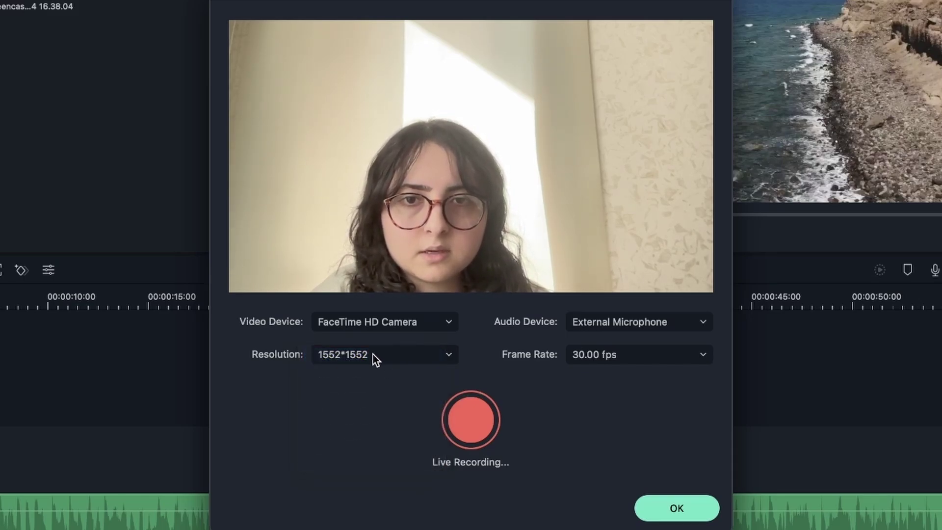
{"action": "left_click", "coordinate": [365, 358]}
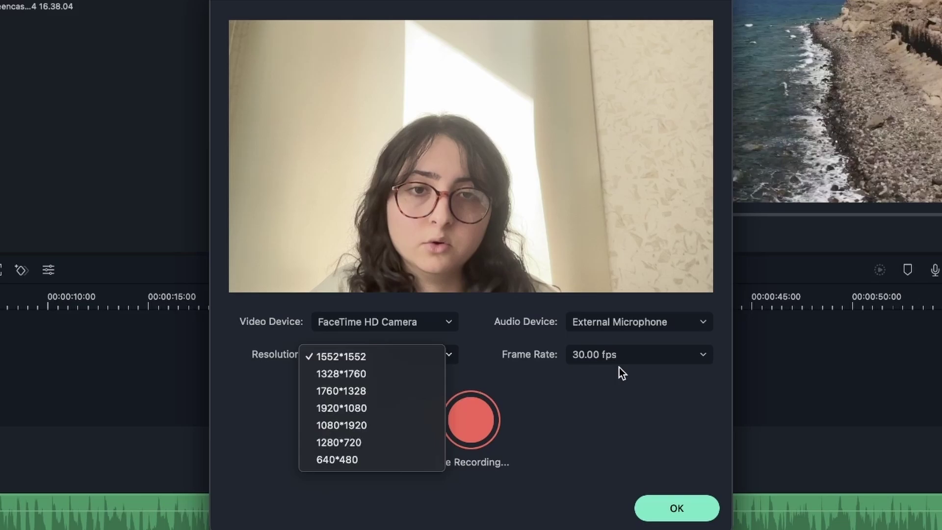
{"action": "left_click", "coordinate": [357, 356]}
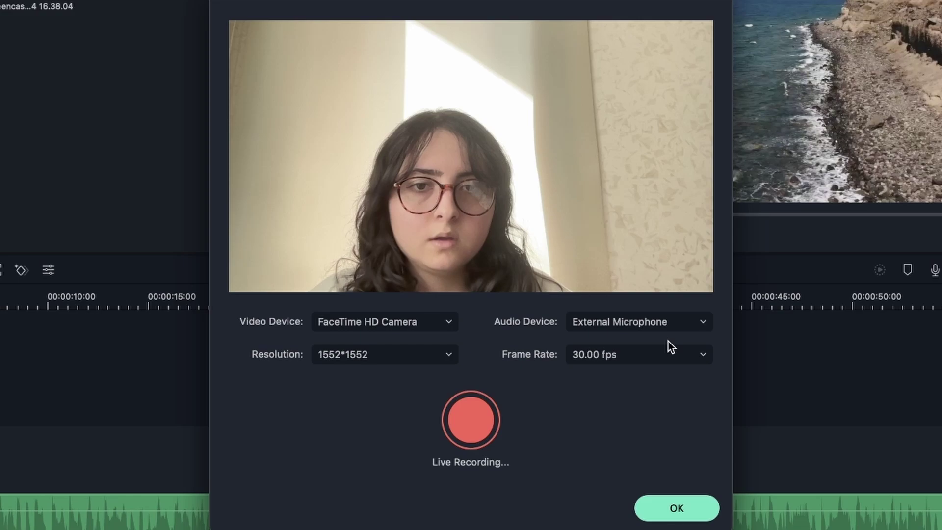
Keep External Microphone as audio device, 30.00 fps frame rate, and 1552*1552 resolution.
{"action": "left_click", "coordinate": [644, 325]}
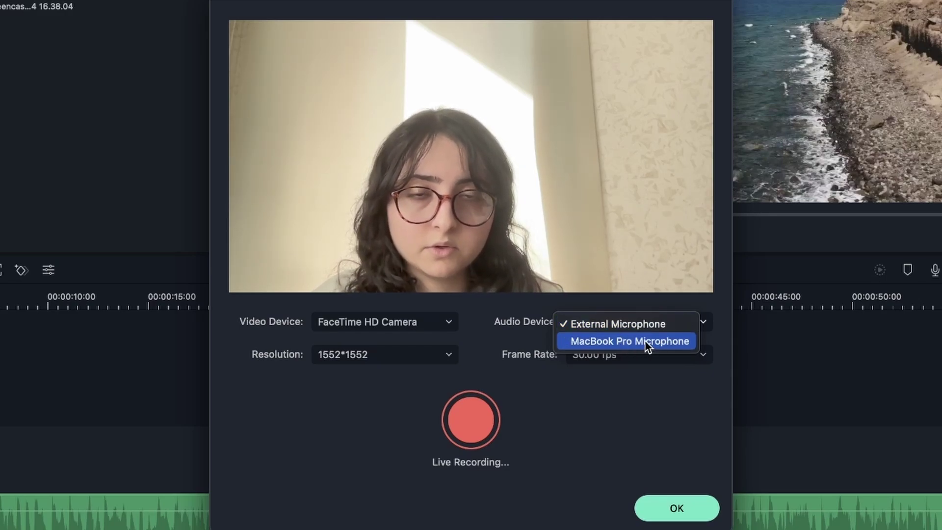
{"action": "left_click", "coordinate": [649, 382]}
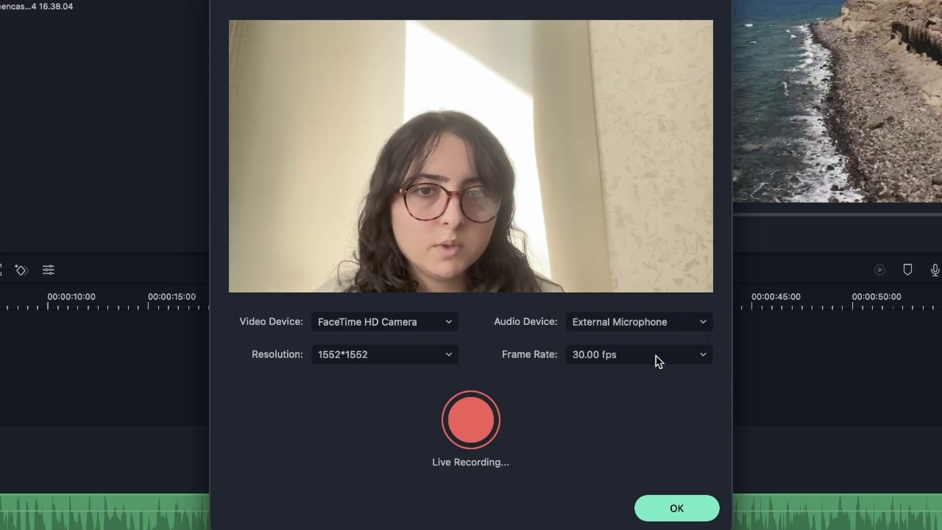
{"action": "left_click", "coordinate": [591, 359]}
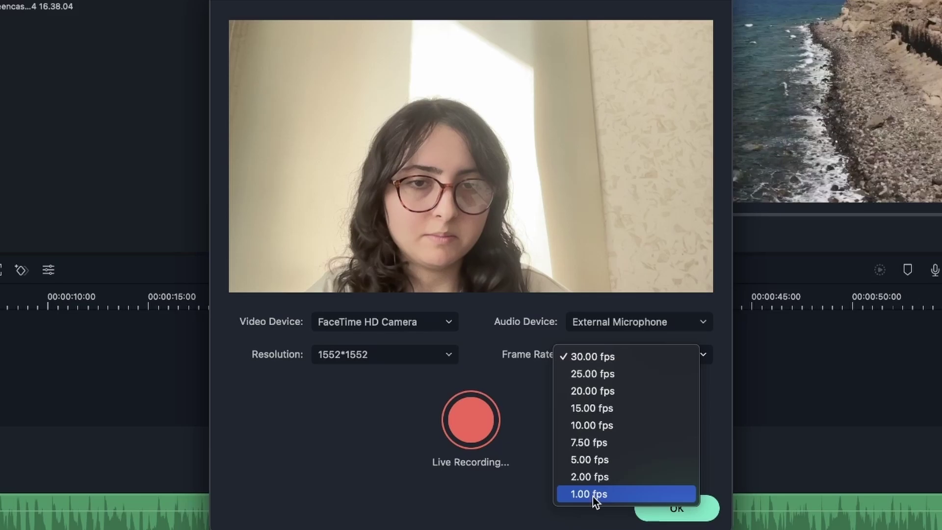
{"action": "left_click", "coordinate": [609, 358]}
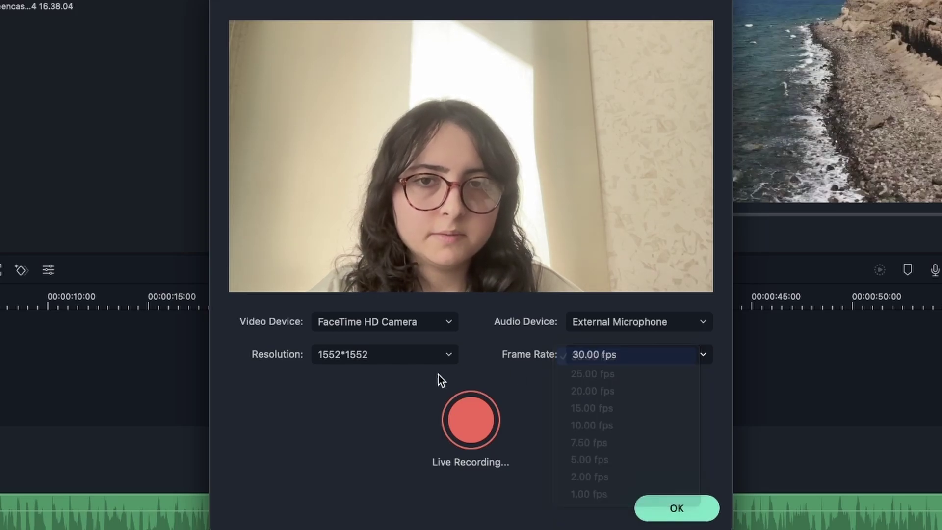
{"action": "left_click", "coordinate": [416, 355]}
{"action": "left_click", "coordinate": [416, 356]}
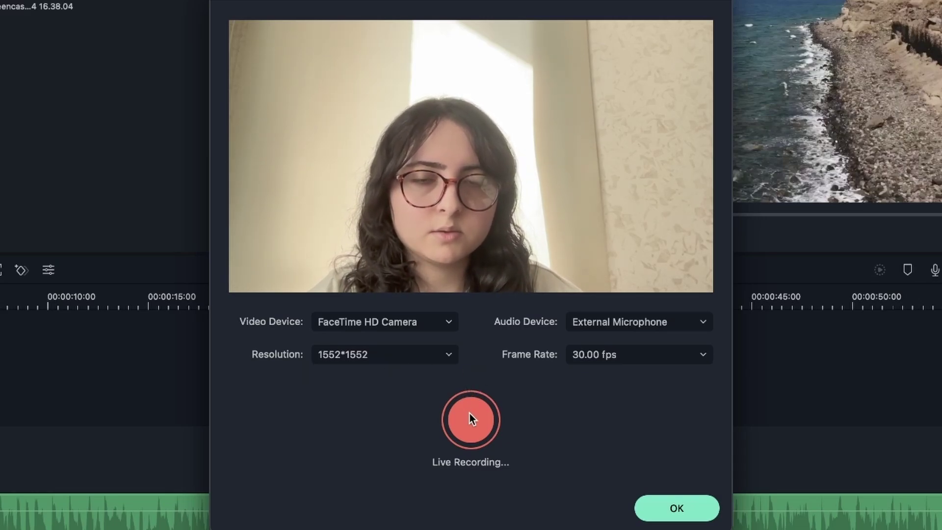
Record a first webcam clip, then a second one at 640*480 and 1.00 fps.
{"action": "left_click", "coordinate": [485, 419]}
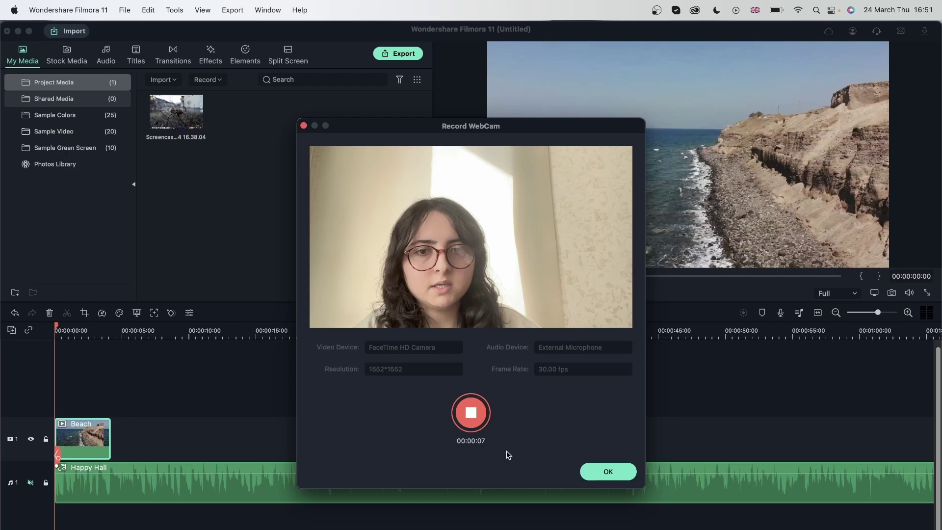
{"action": "left_click", "coordinate": [471, 412]}
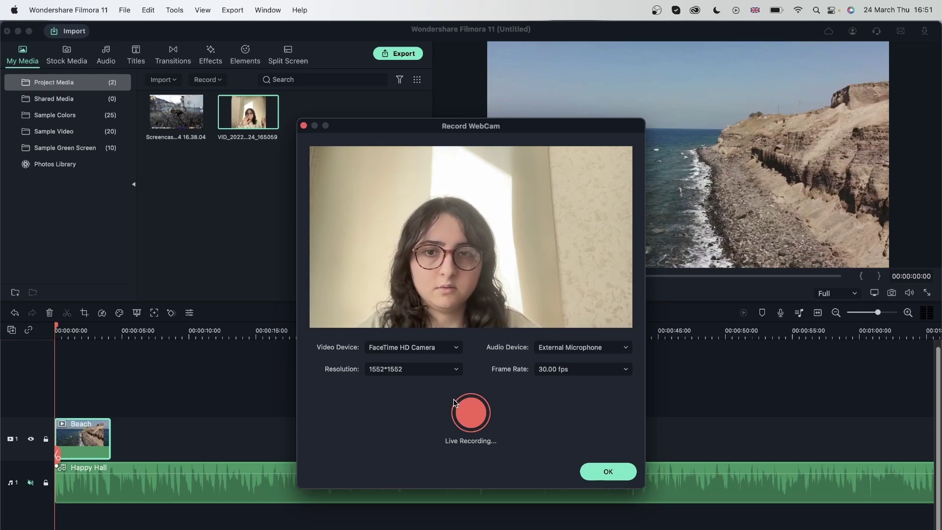
{"action": "left_click", "coordinate": [390, 371]}
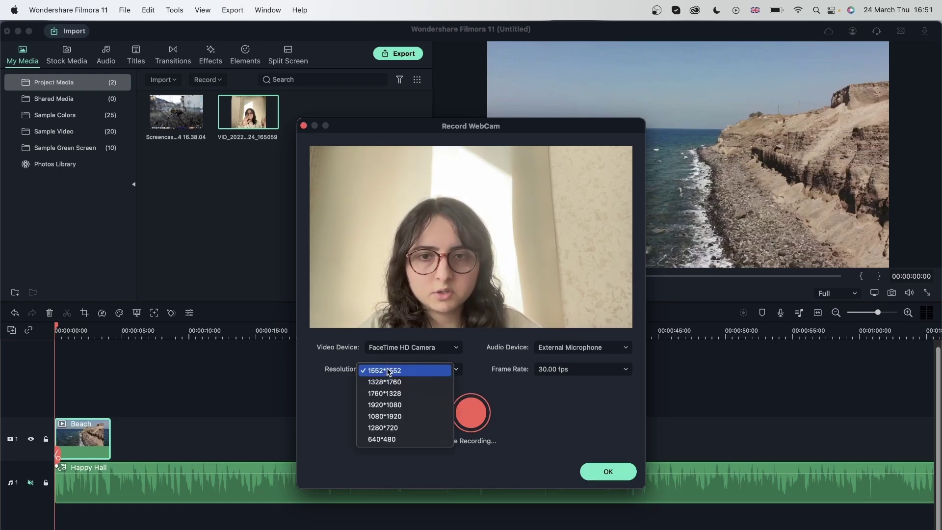
{"action": "left_click", "coordinate": [390, 440]}
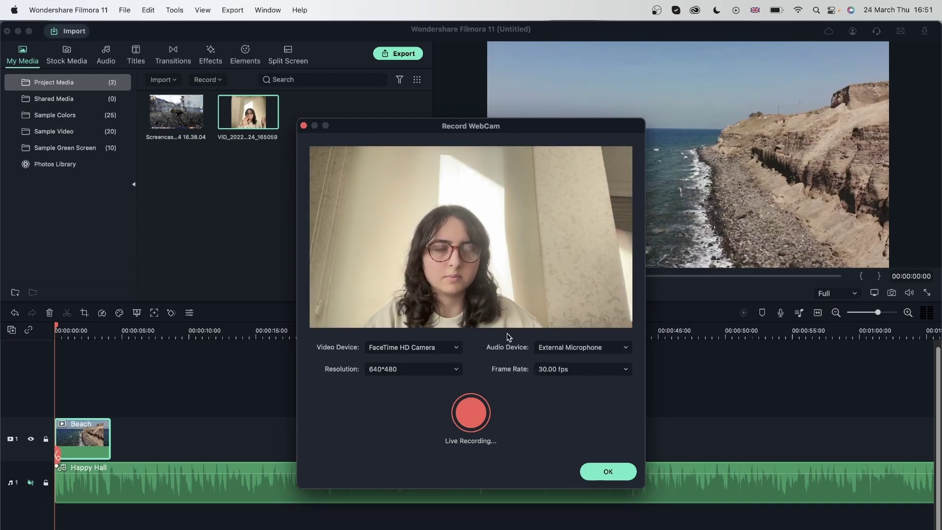
{"action": "left_click", "coordinate": [567, 373]}
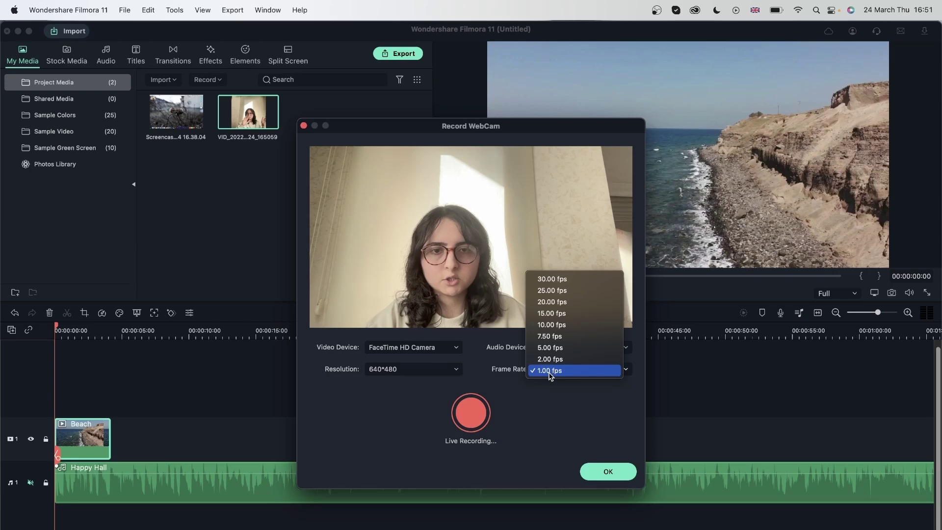
{"action": "left_click", "coordinate": [549, 371]}
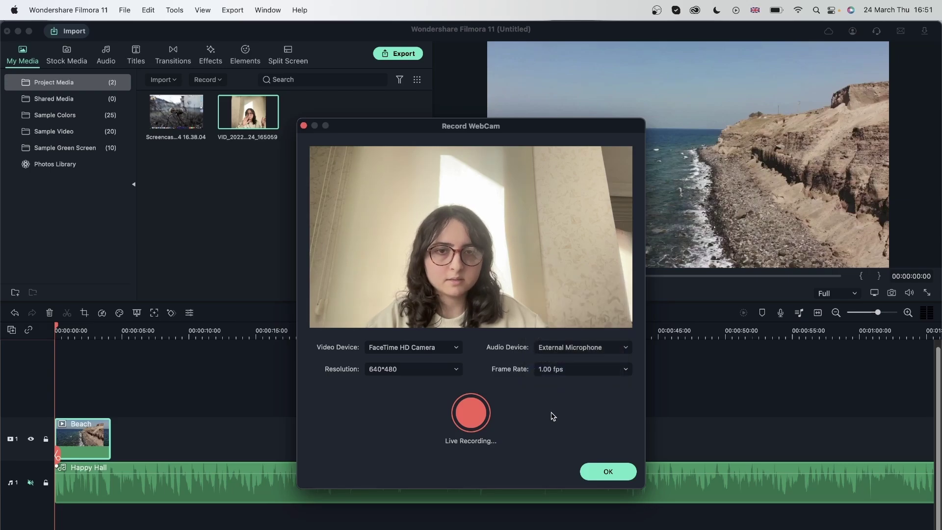
{"action": "left_click", "coordinate": [463, 416]}
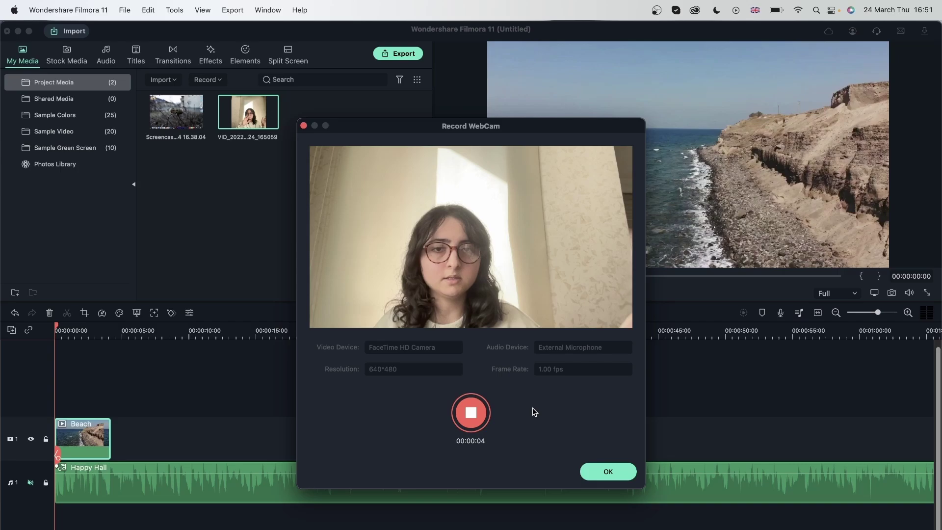
{"action": "left_click", "coordinate": [470, 410]}
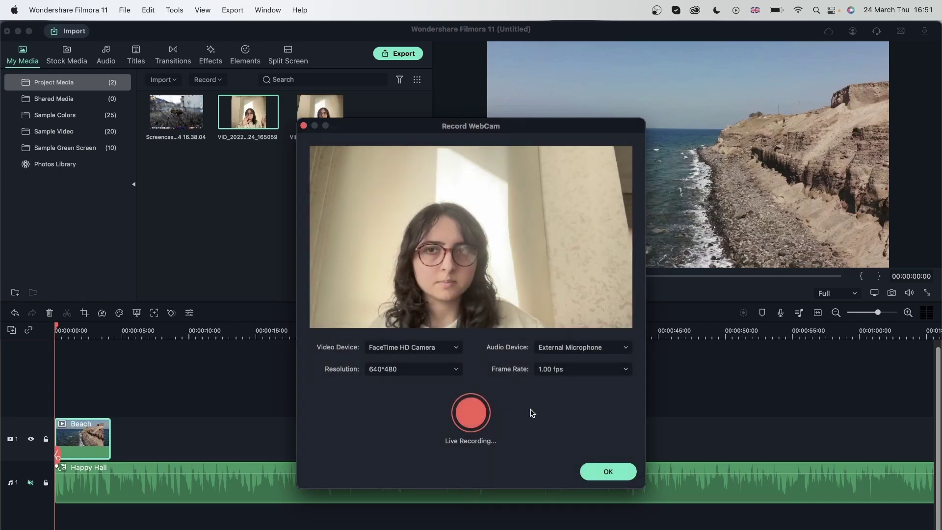
Rename the first webcam clip 'high fps' and check its file properties.
{"action": "left_click", "coordinate": [607, 471]}
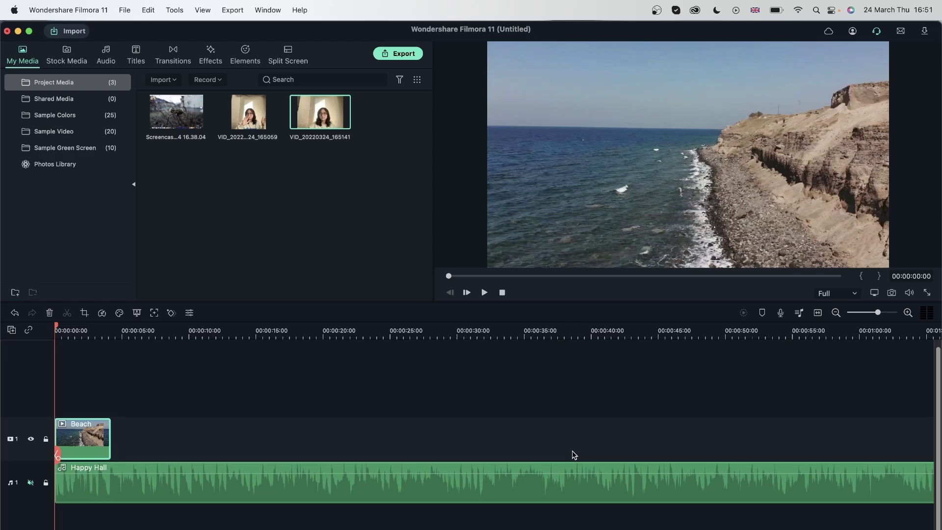
{"action": "left_click", "coordinate": [235, 128]}
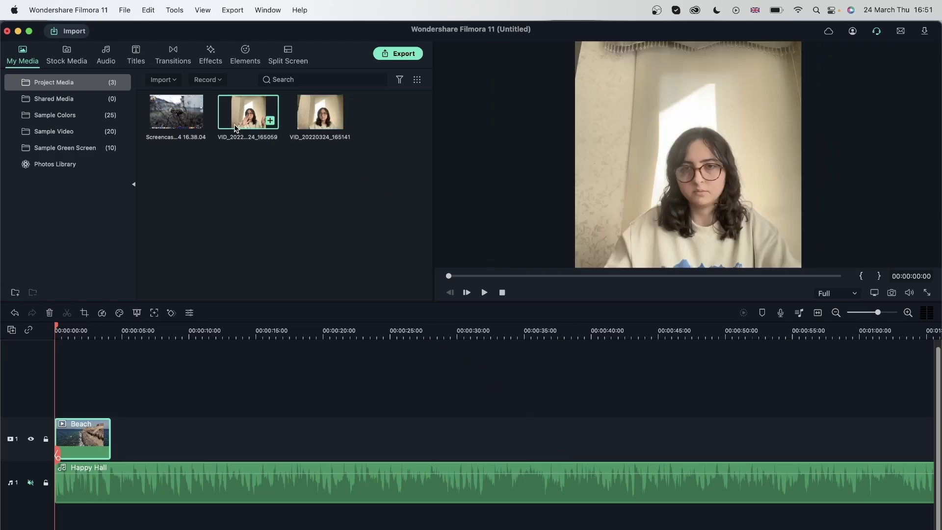
{"action": "right_click", "coordinate": [244, 117]}
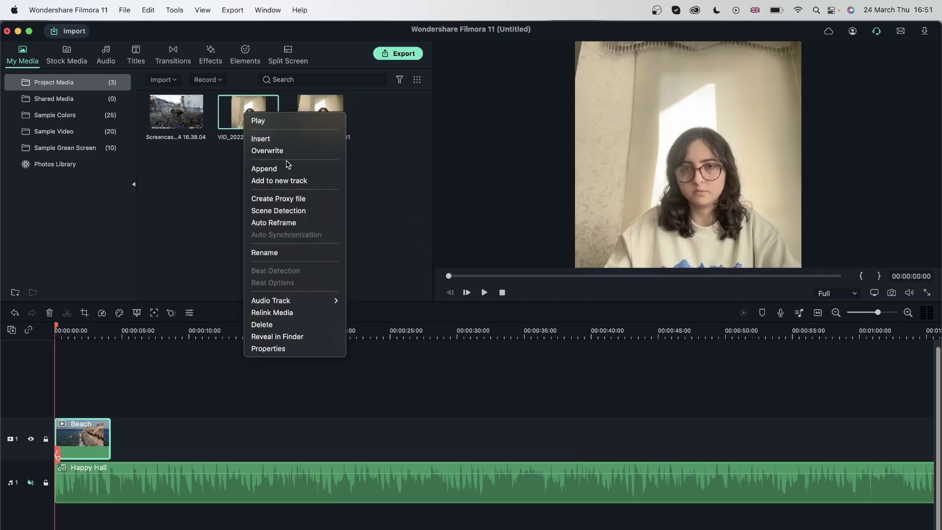
{"action": "left_click", "coordinate": [292, 252]}
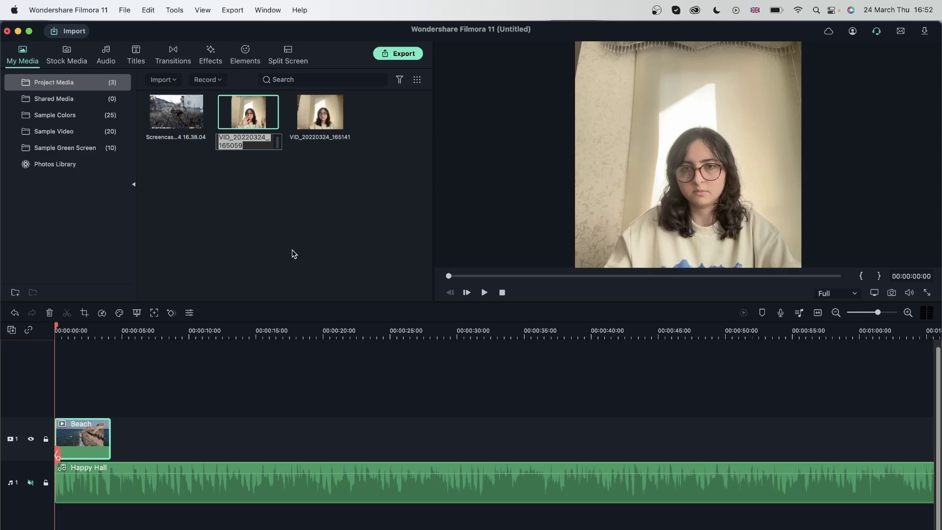
{"action": "type", "text": "high fp"}
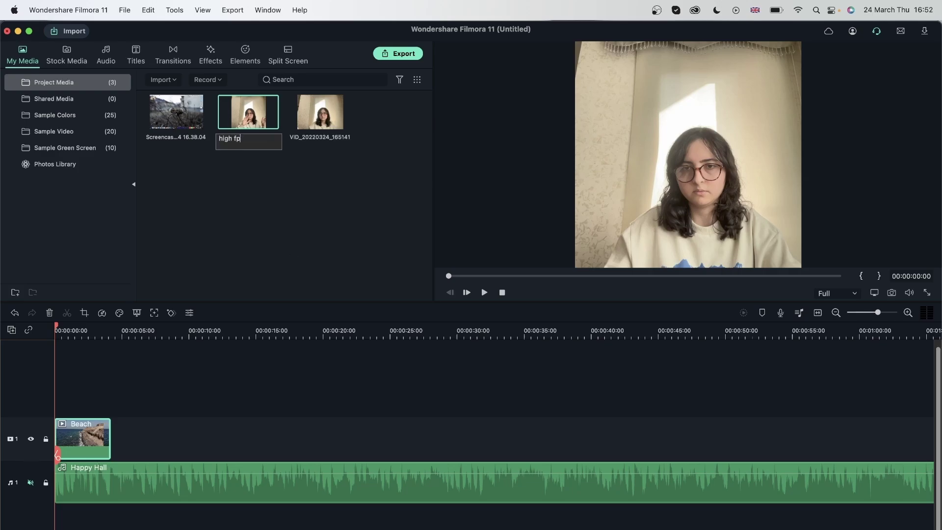
{"action": "type", "text": "s"}
{"action": "key", "text": "Return"}
{"action": "right_click", "coordinate": [177, 105]}
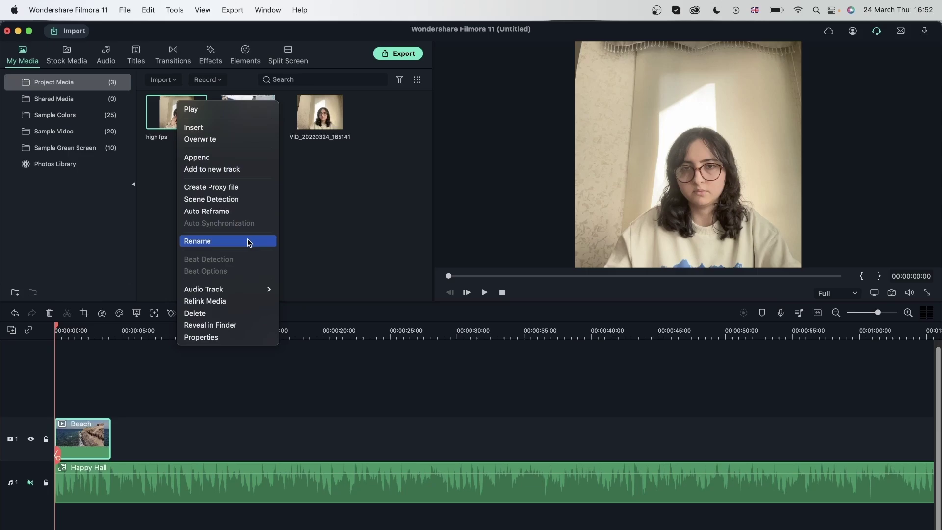
{"action": "left_click", "coordinate": [256, 337]}
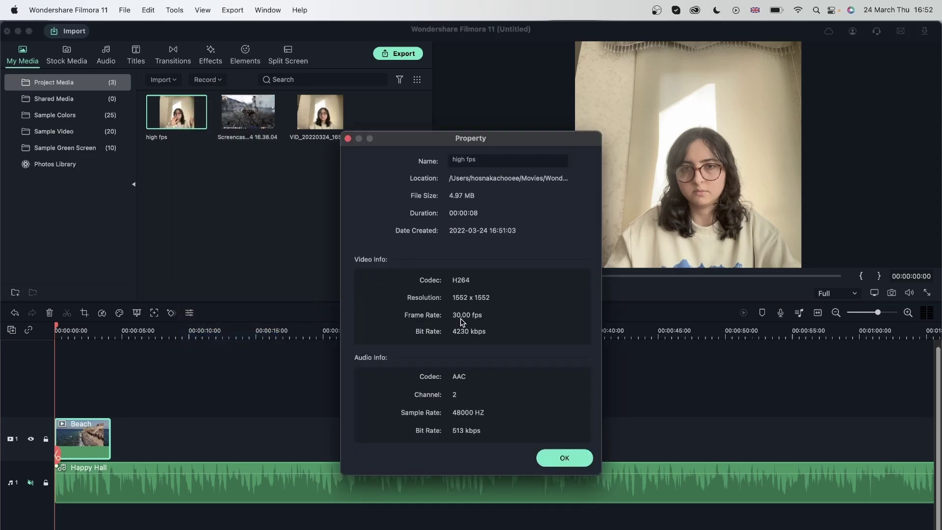
{"action": "left_click", "coordinate": [564, 458]}
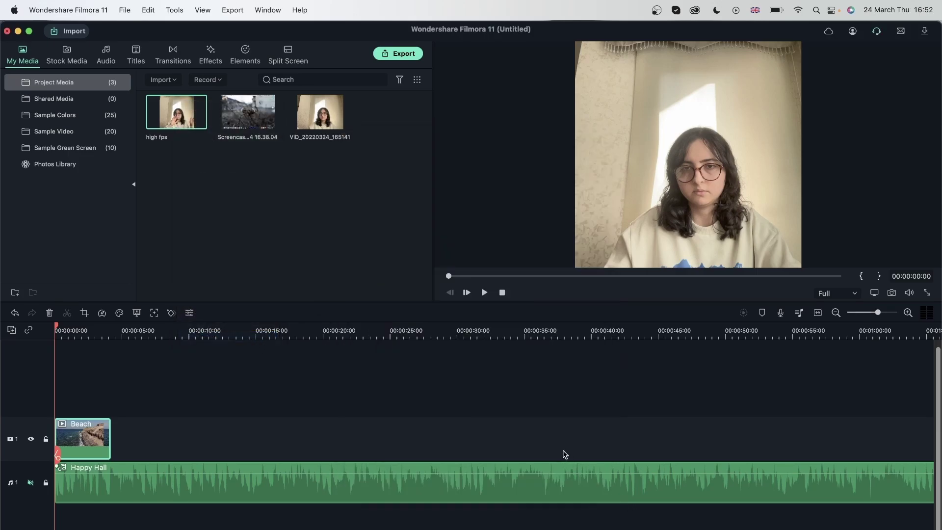
Rename the VID webcam clip 'low fps'.
{"action": "right_click", "coordinate": [302, 121]}
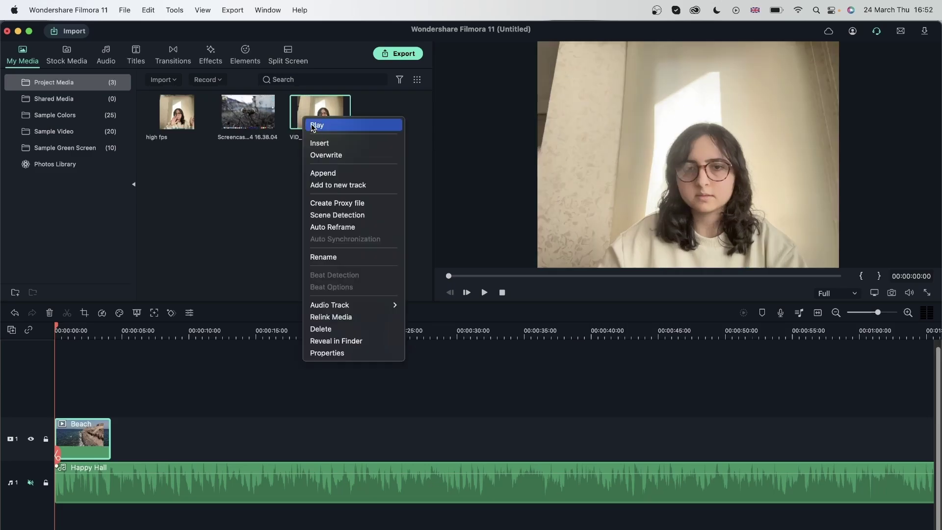
{"action": "left_click", "coordinate": [331, 256]}
{"action": "type", "text": "low"}
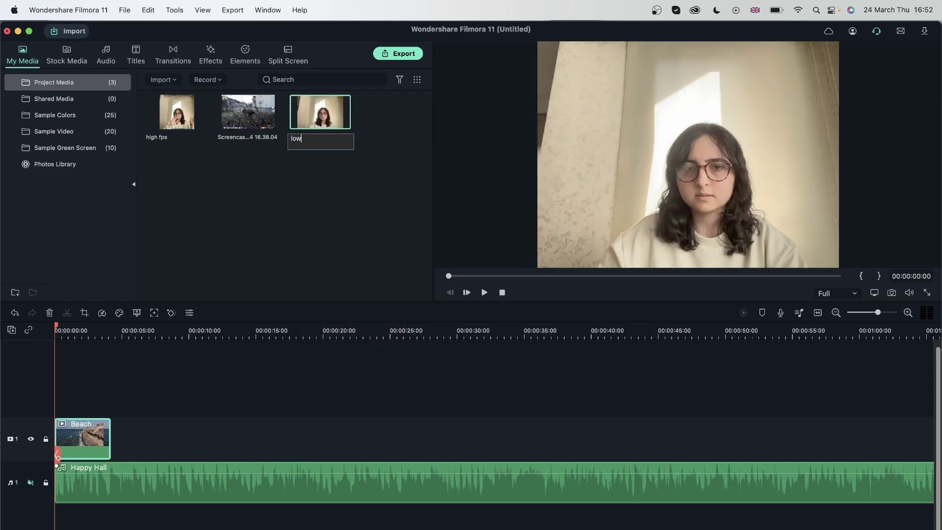
{"action": "type", "text": " fps"}
{"action": "key", "text": "Return"}
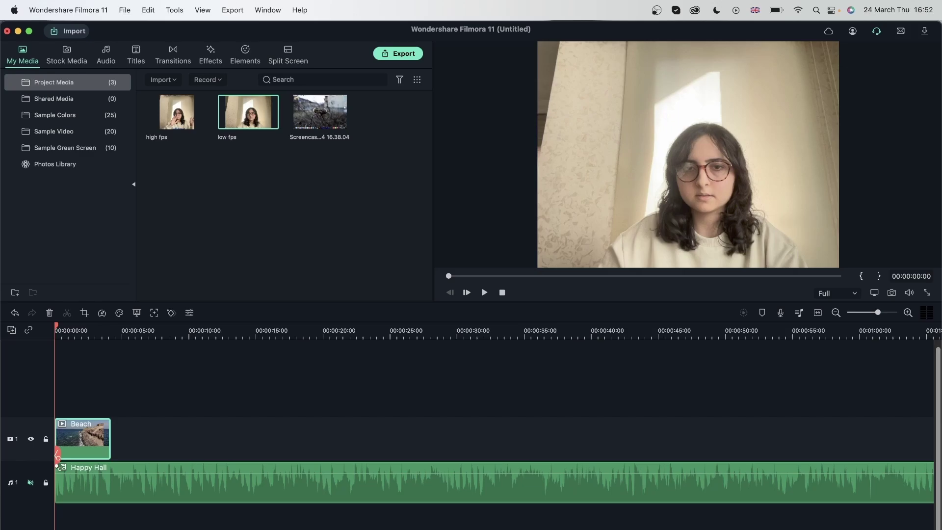
{"action": "left_click", "coordinate": [288, 210]}
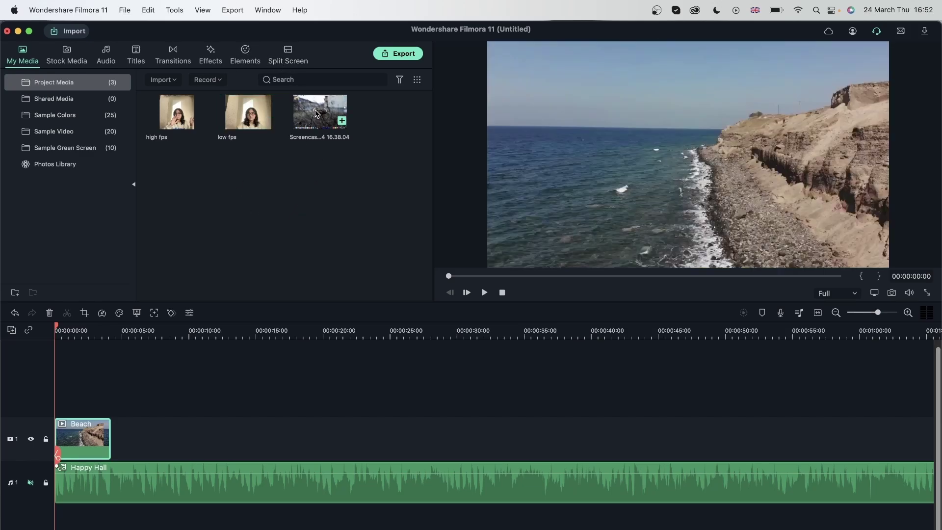
Rename the screencast clip 'screen recording with webcam'.
{"action": "left_click", "coordinate": [317, 114]}
{"action": "right_click", "coordinate": [317, 113]}
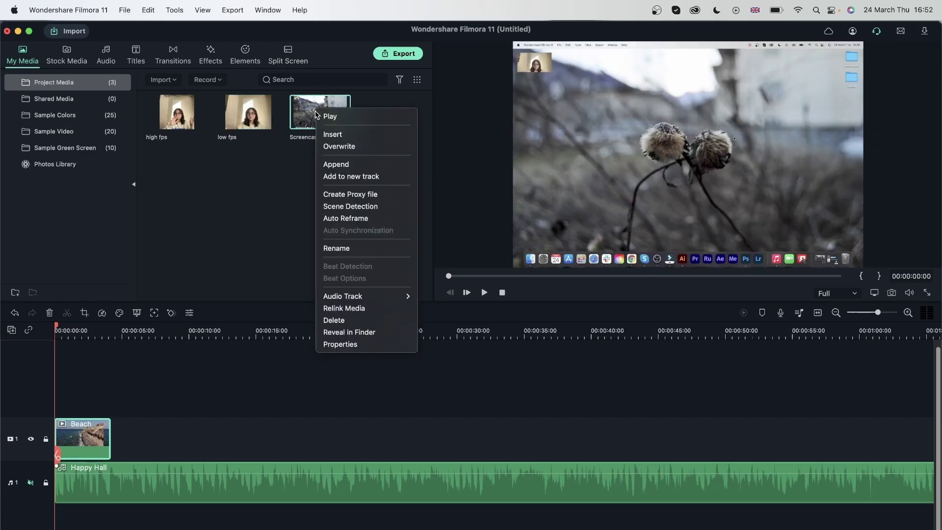
{"action": "left_click", "coordinate": [351, 248]}
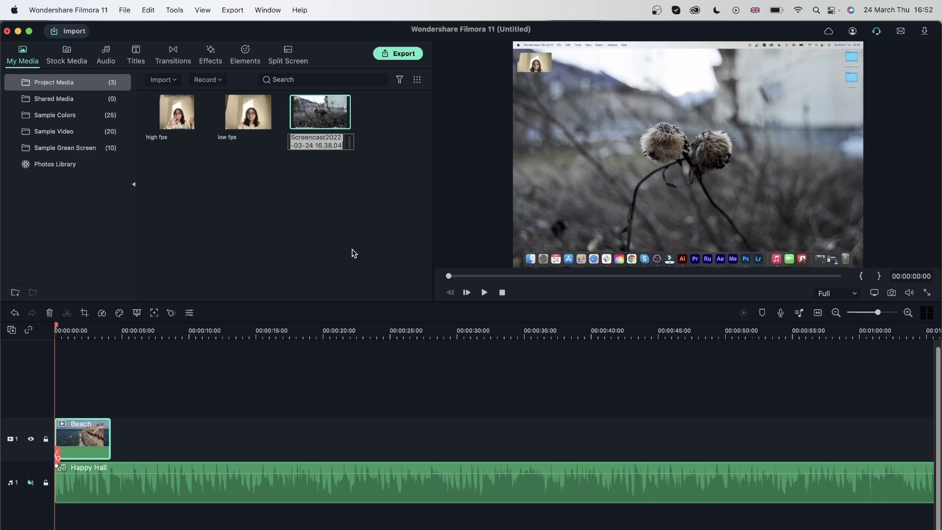
{"action": "type", "text": "screen re"}
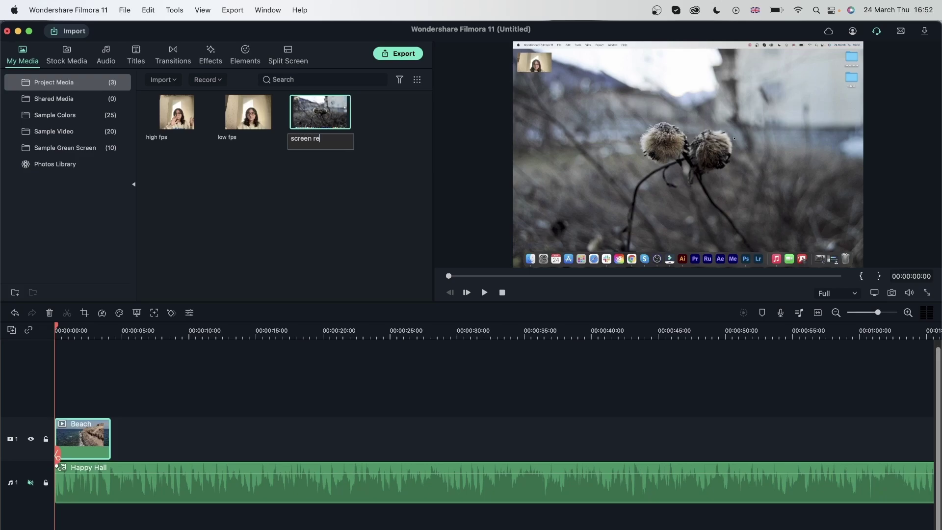
{"action": "type", "text": "cording wi"}
{"action": "key", "text": "BackSpace"}
{"action": "type", "text": "webcam"}
{"action": "key", "text": "Return"}
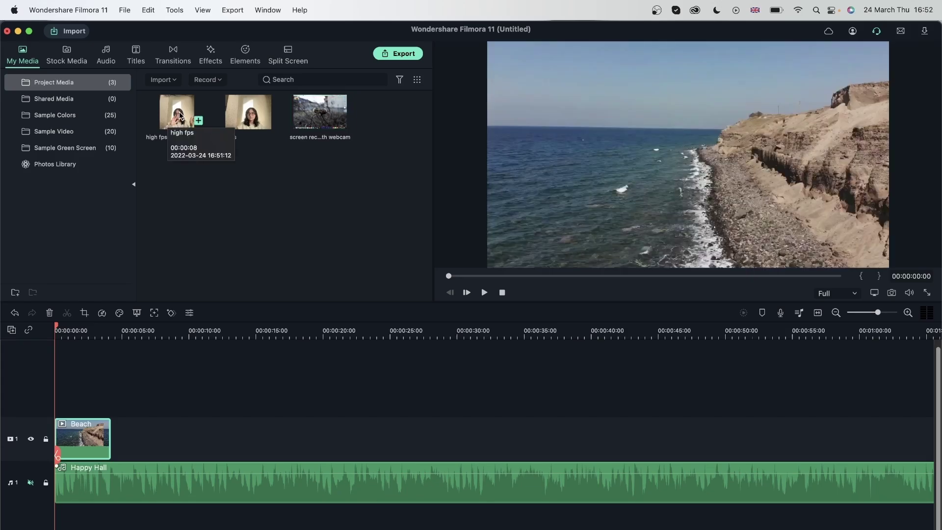
Put high fps on track 2, scaled to 27.5% in the Beach video's top-left corner.
{"action": "left_click_drag", "start_coordinate": [180, 115], "coordinate": [57, 406]}
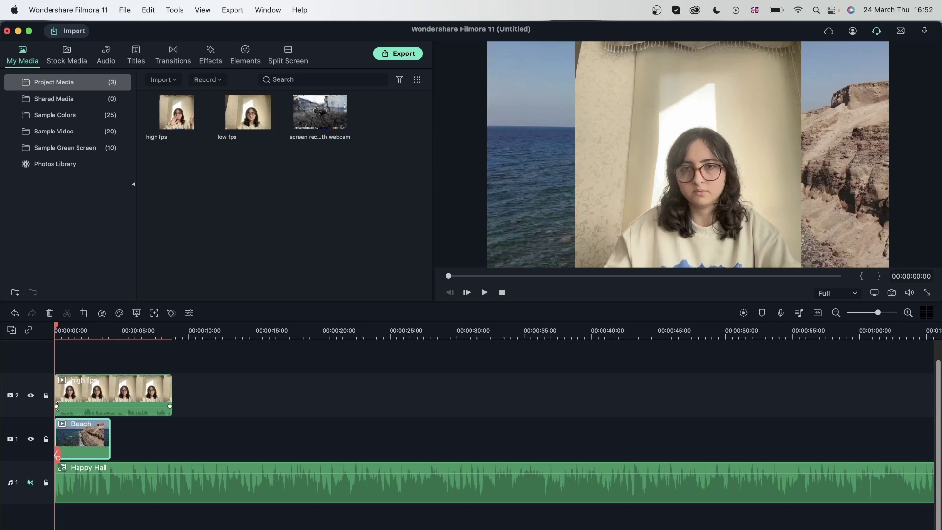
{"action": "double_click", "coordinate": [699, 218]}
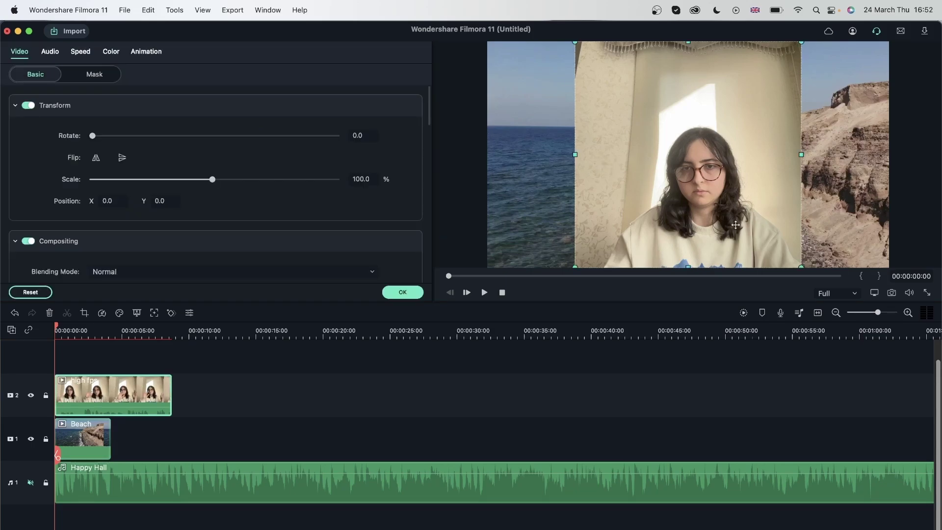
{"action": "left_click_drag", "start_coordinate": [736, 225], "coordinate": [574, 110]}
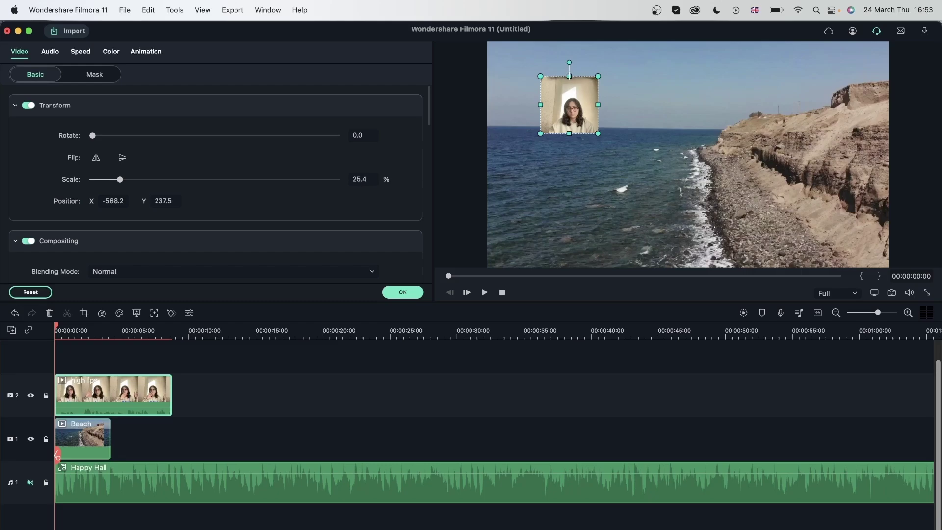
{"action": "mouse_move", "coordinate": [598, 104]}
{"action": "left_mouse_down"}
{"action": "mouse_move", "coordinate": [564, 105]}
{"action": "mouse_move", "coordinate": [595, 106]}
{"action": "left_mouse_up"}
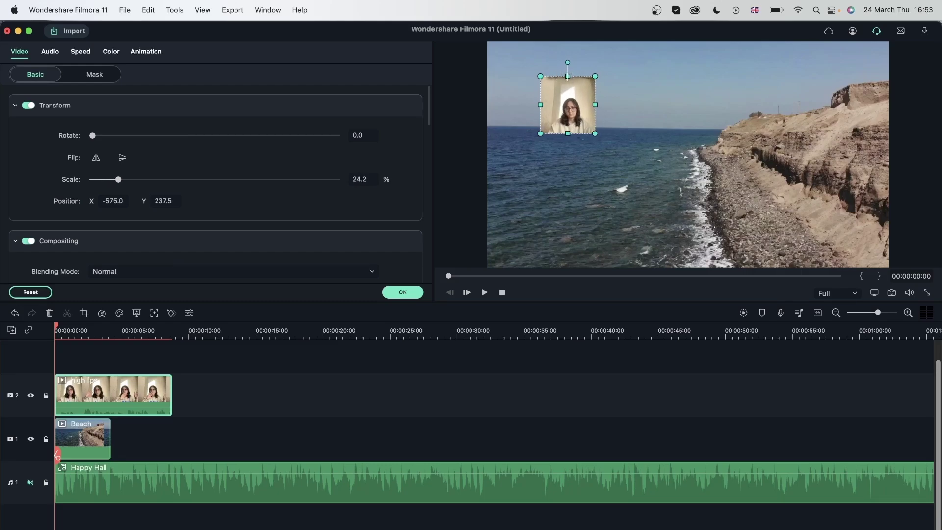
{"action": "mouse_move", "coordinate": [567, 76]}
{"action": "left_mouse_down"}
{"action": "mouse_move", "coordinate": [567, 101]}
{"action": "mouse_move", "coordinate": [567, 75]}
{"action": "left_mouse_up"}
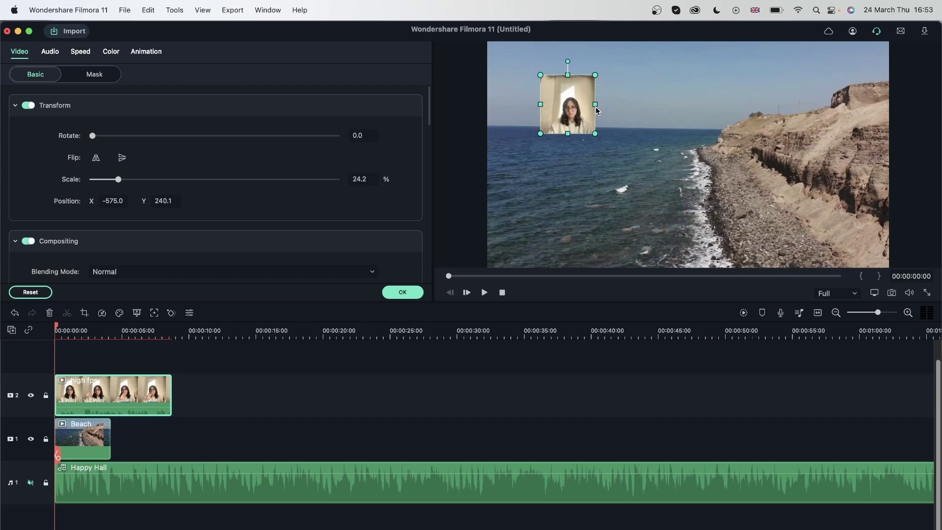
{"action": "left_click_drag", "start_coordinate": [597, 104], "coordinate": [532, 88]}
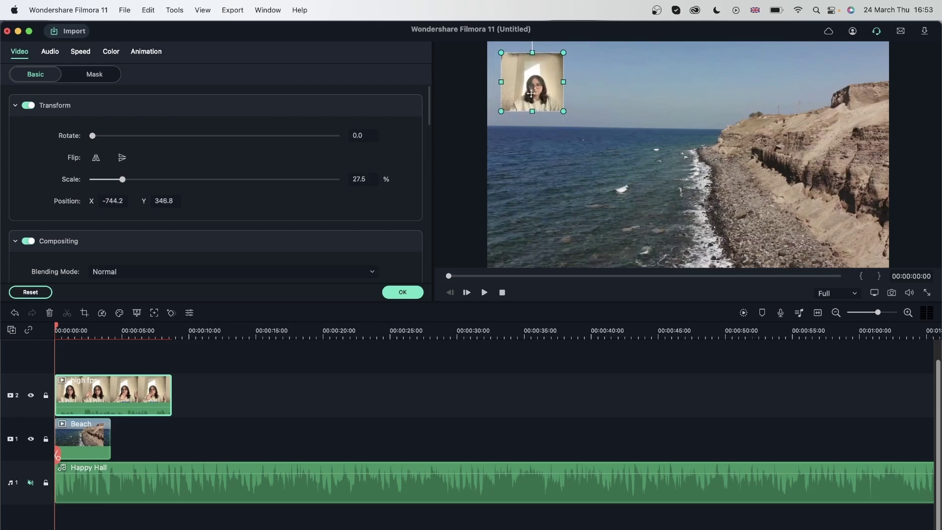
{"action": "left_click", "coordinate": [403, 292]}
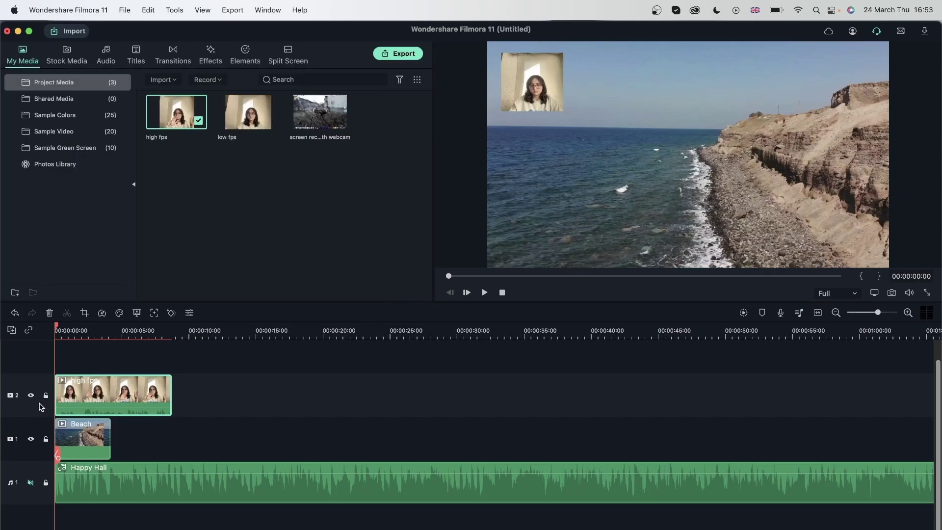
Mute the high fps clip, unmute the Happy Hall music track, and play the timeline from the start.
{"action": "right_click", "coordinate": [90, 383]}
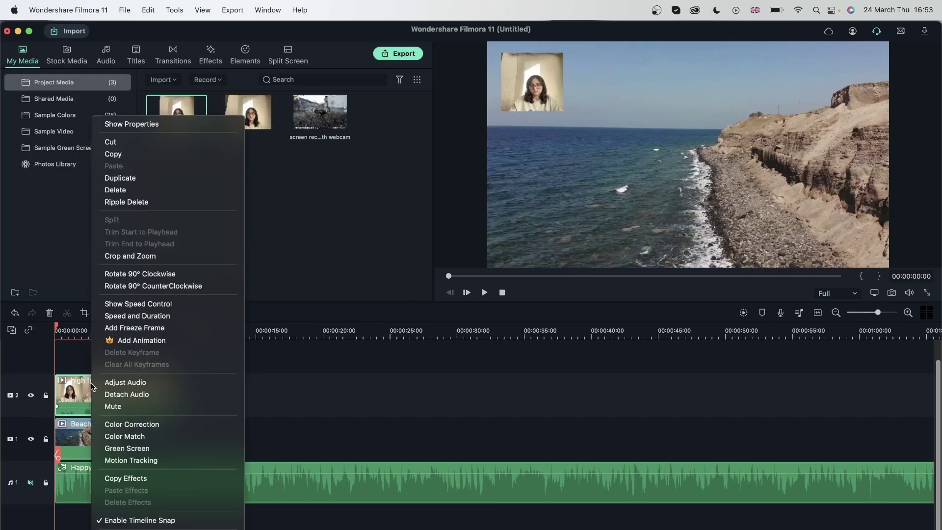
{"action": "left_click", "coordinate": [113, 409]}
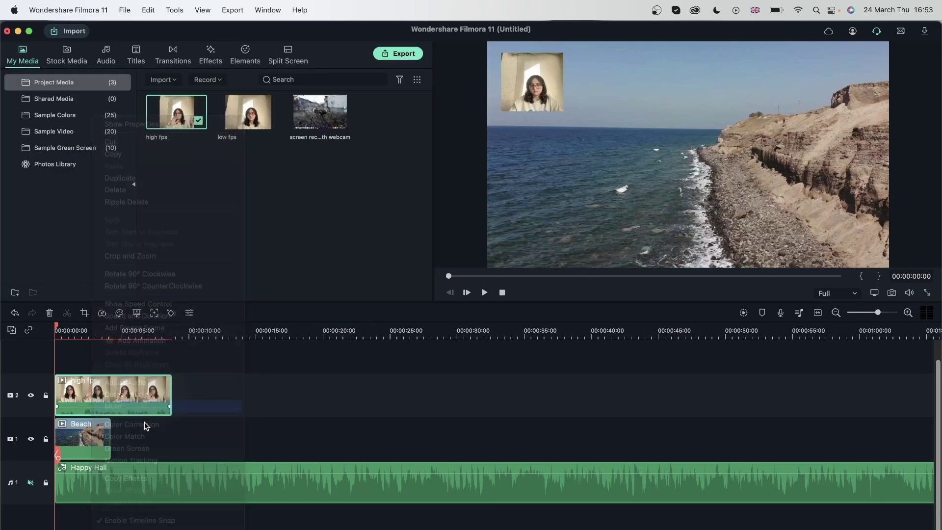
{"action": "left_click", "coordinate": [30, 485]}
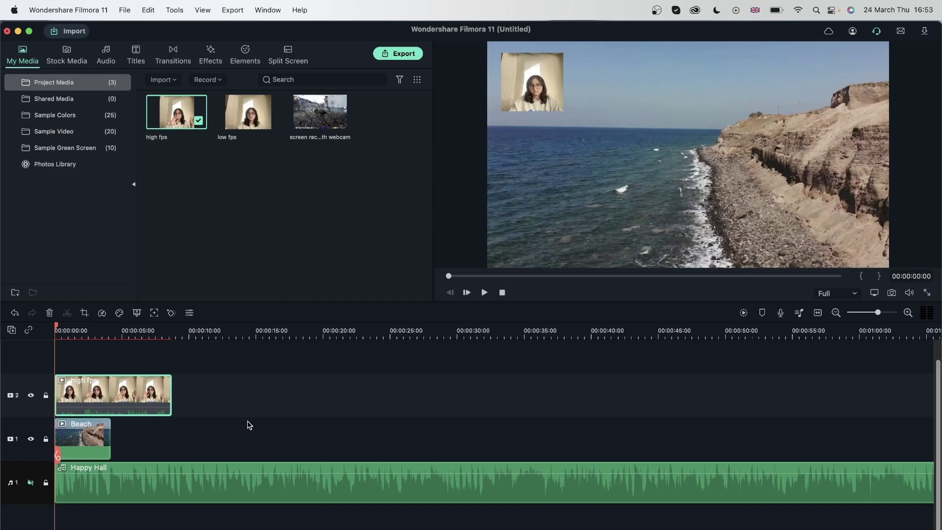
{"action": "key", "text": "space"}
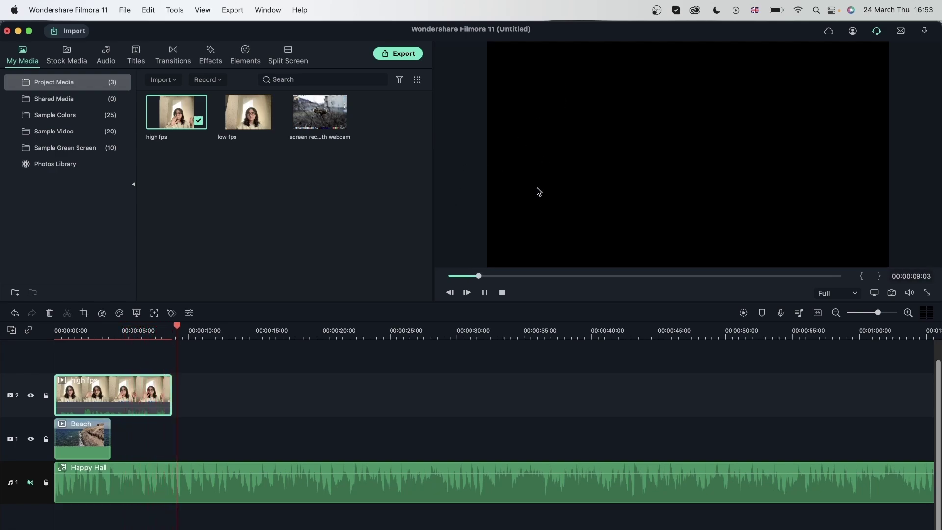
Stop playback and add Travel 02, Travel 01 and Cherry Blossom from Sample Video after Beach.
{"action": "key", "text": "space"}
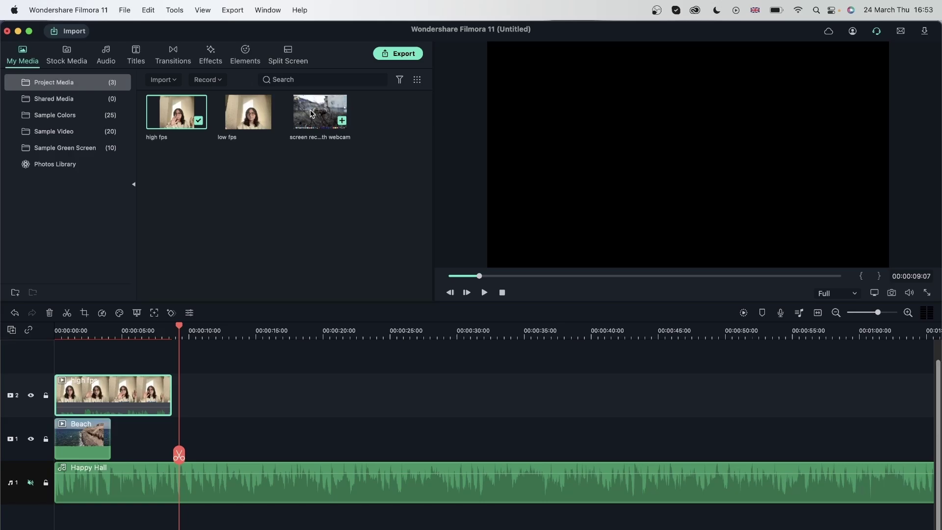
{"action": "left_click", "coordinate": [67, 130]}
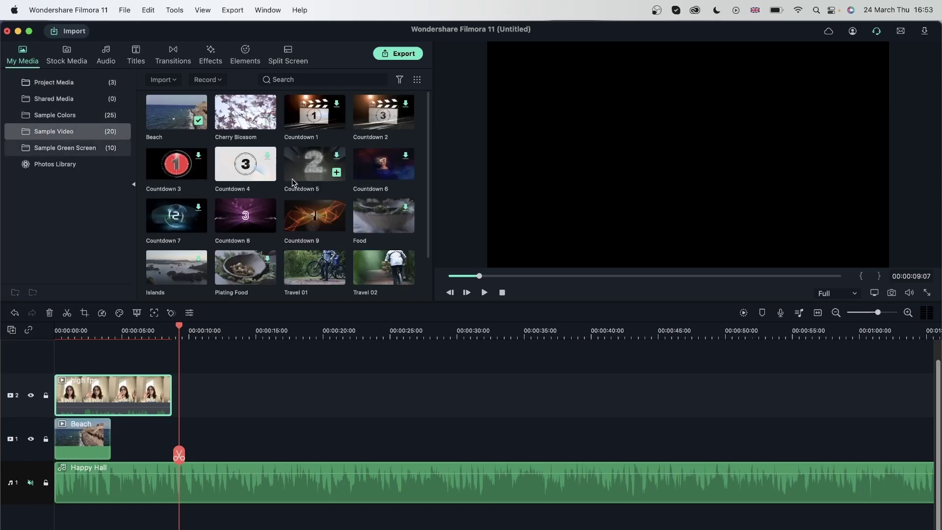
{"action": "left_click_drag", "start_coordinate": [402, 285], "coordinate": [123, 441]}
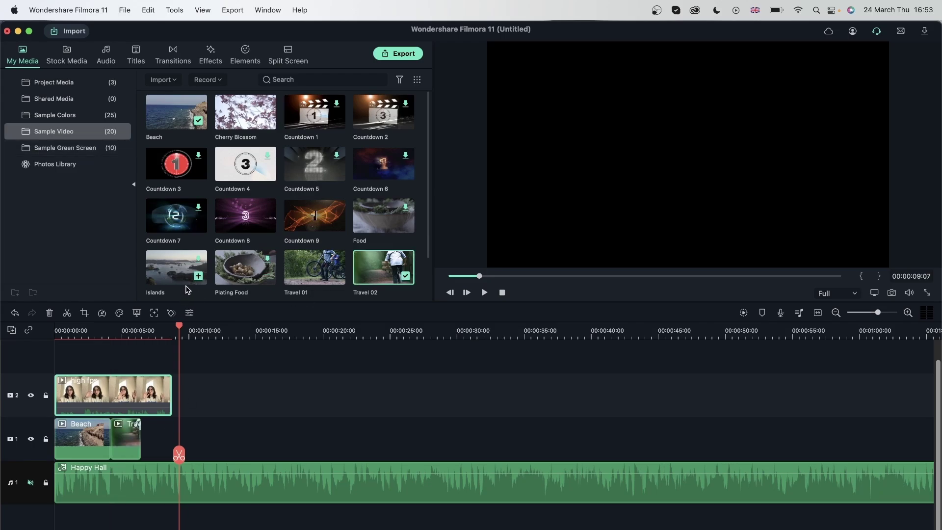
{"action": "mouse_move", "coordinate": [288, 276]}
{"action": "left_mouse_down"}
{"action": "mouse_move", "coordinate": [147, 437]}
{"action": "mouse_move", "coordinate": [289, 276]}
{"action": "left_mouse_up"}
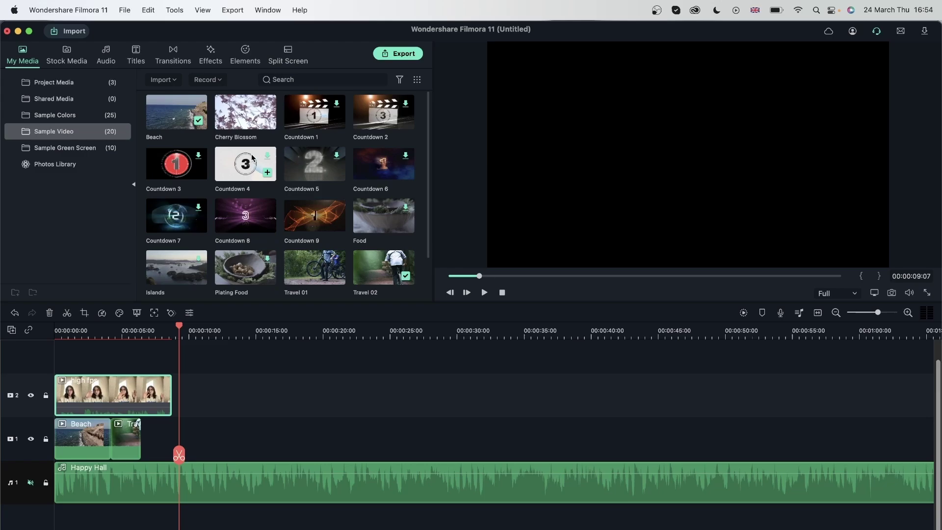
{"action": "left_click_drag", "start_coordinate": [236, 120], "coordinate": [143, 438]}
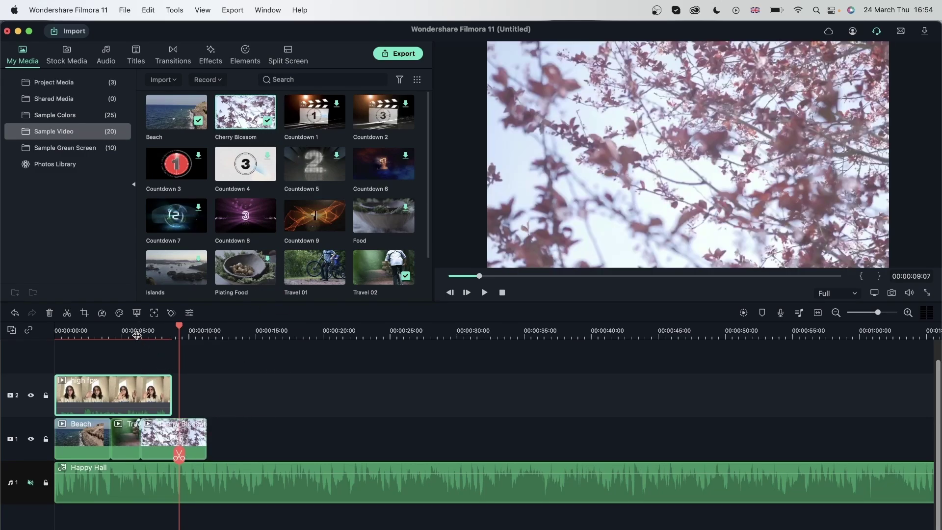
{"action": "left_click", "coordinate": [139, 329]}
{"action": "left_click_drag", "start_coordinate": [139, 329], "coordinate": [54, 330]}
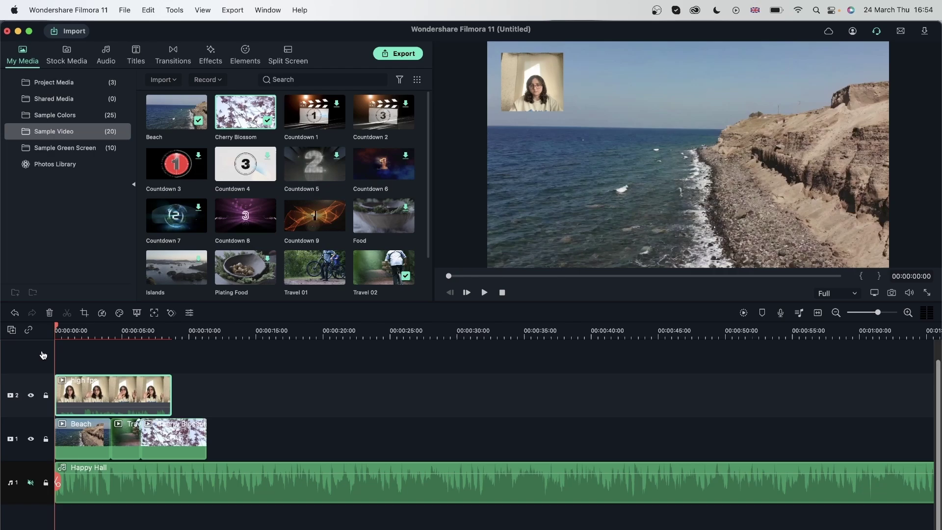
{"action": "left_click", "coordinate": [150, 326]}
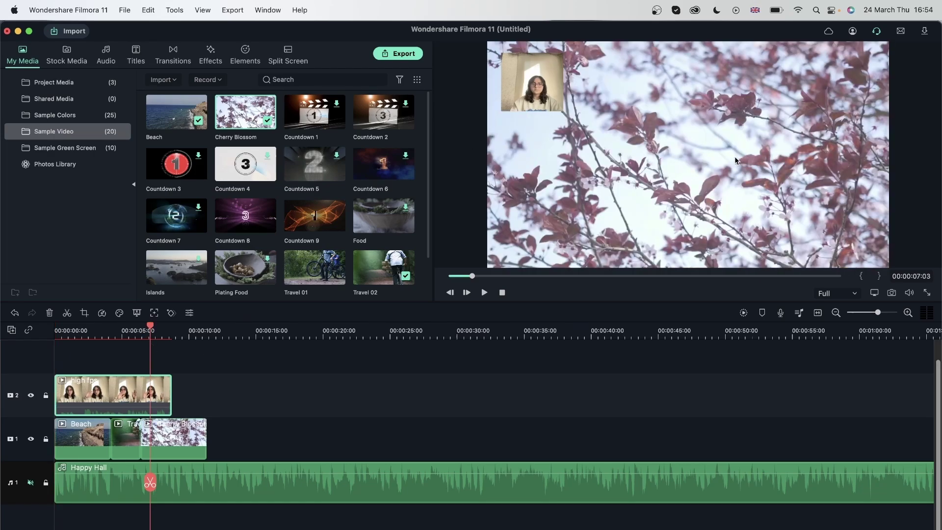
{"action": "left_click_drag", "start_coordinate": [150, 327], "coordinate": [2, 335]}
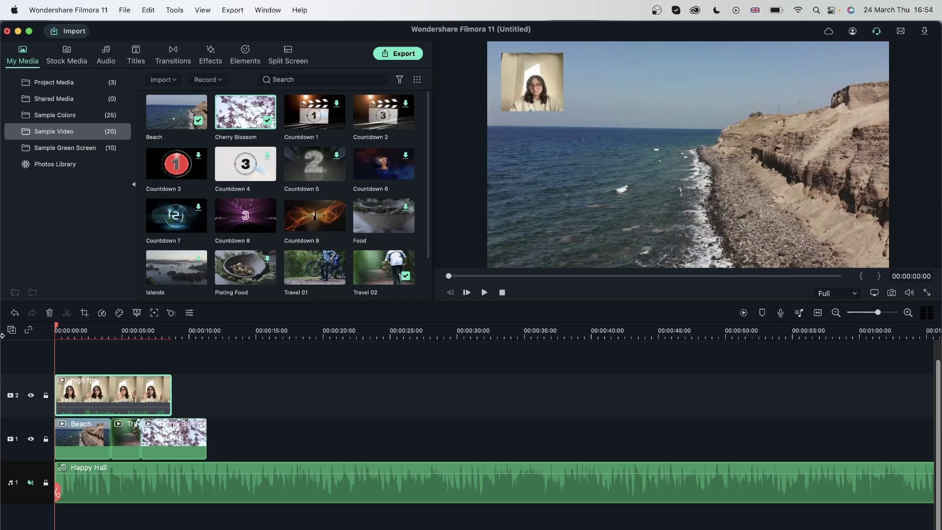
{"action": "key", "text": "super+shift+f"}
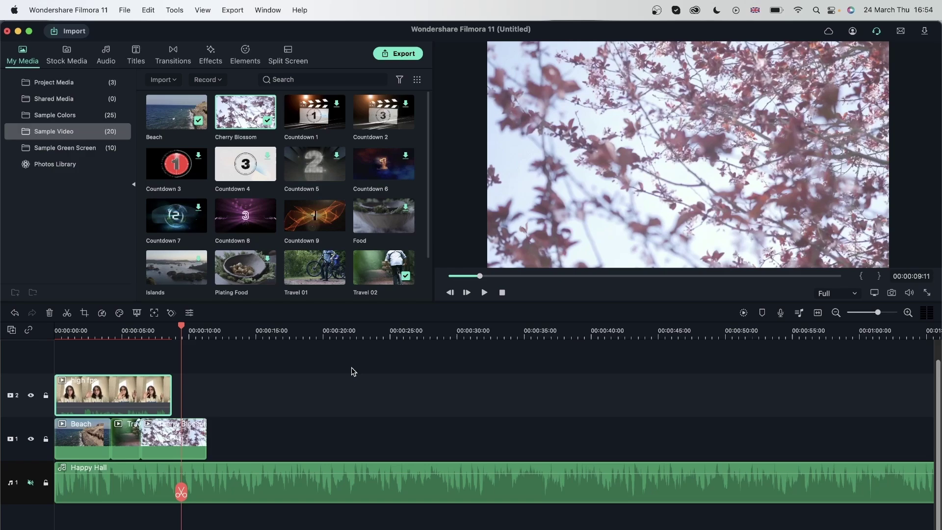
{"action": "left_click_drag", "start_coordinate": [172, 399], "coordinate": [206, 410]}
Set the playhead near 8 seconds and drag the low fps clip from Project Media after high fps.
{"action": "left_click", "coordinate": [168, 332]}
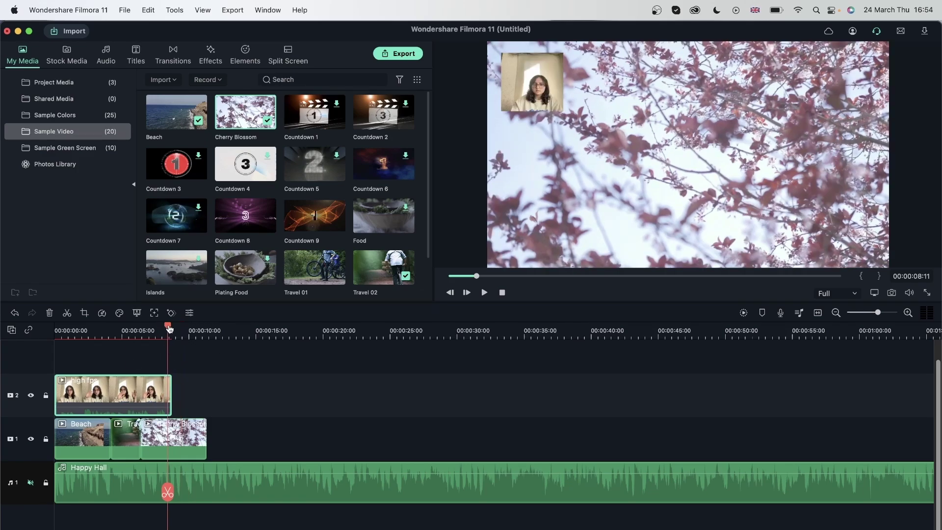
{"action": "left_click", "coordinate": [218, 80]}
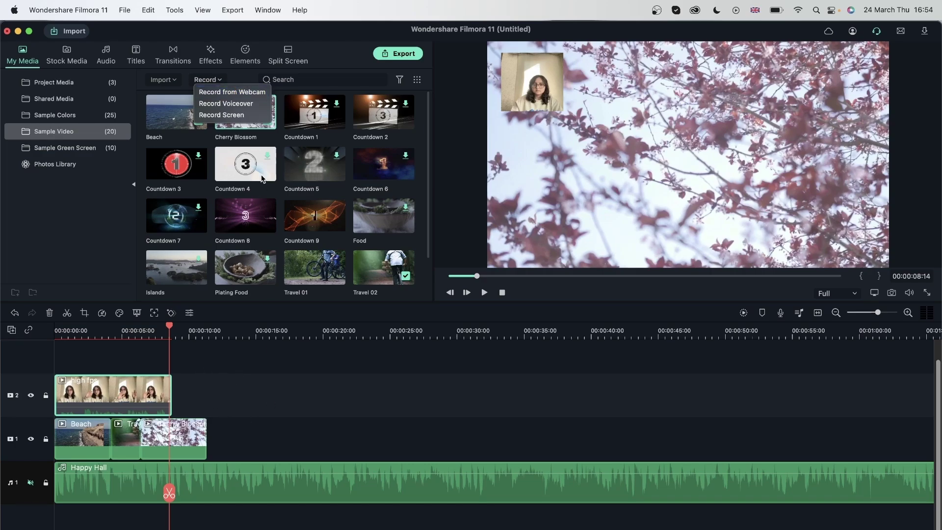
{"action": "left_click", "coordinate": [58, 87]}
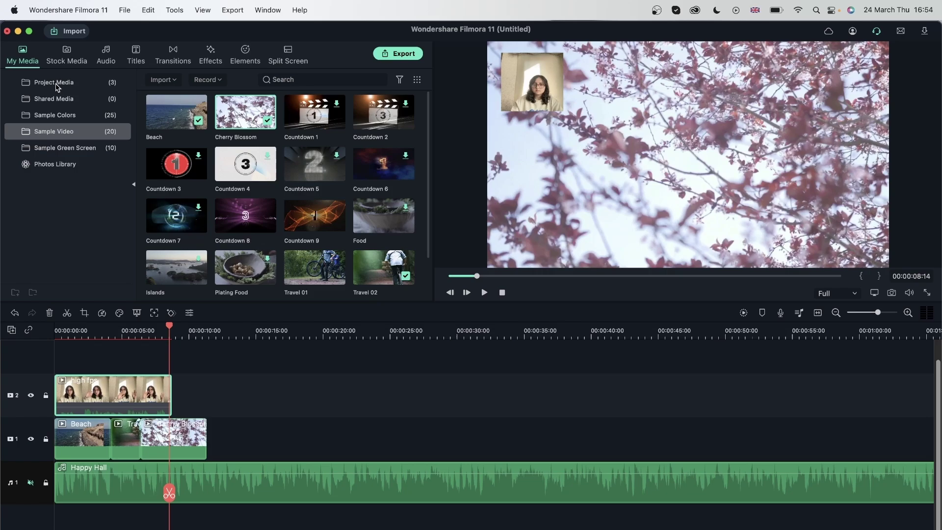
{"action": "left_click", "coordinate": [57, 86]}
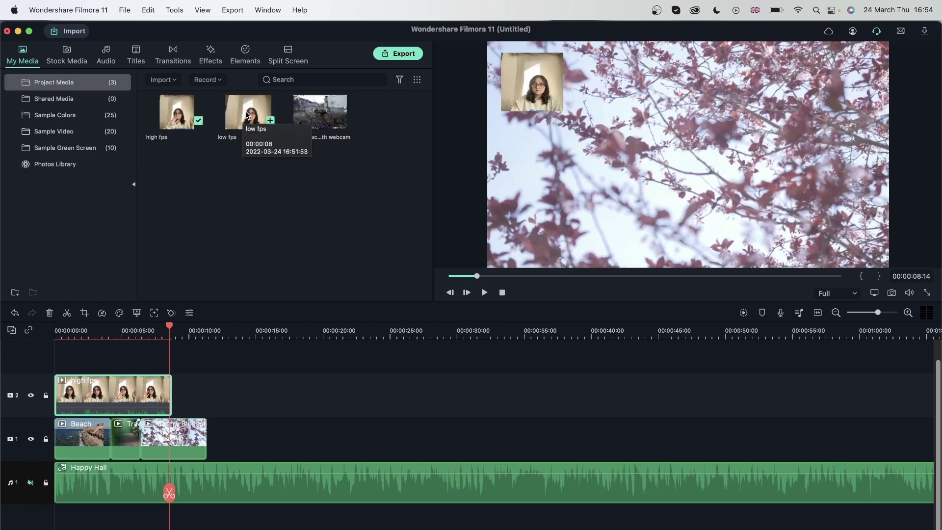
{"action": "left_click_drag", "start_coordinate": [246, 114], "coordinate": [218, 401]}
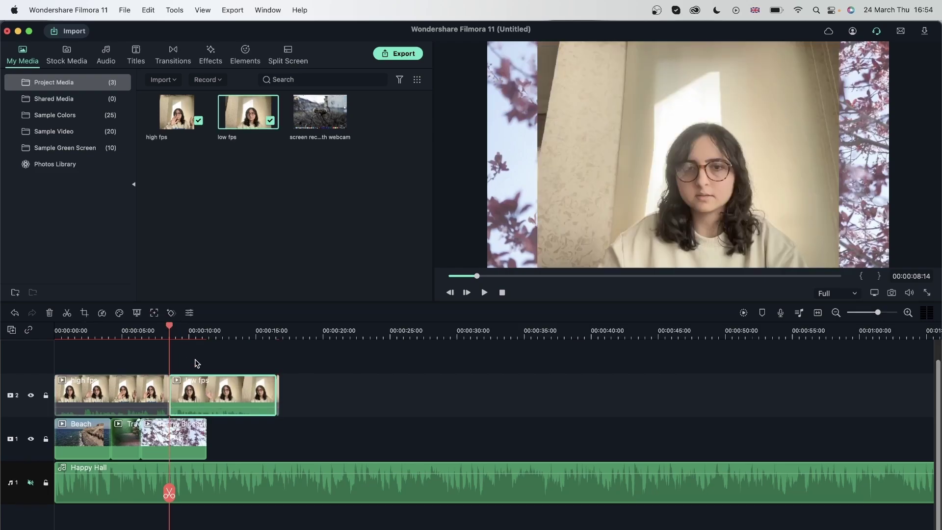
Mute the low fps clip's audio.
{"action": "right_click", "coordinate": [234, 398]}
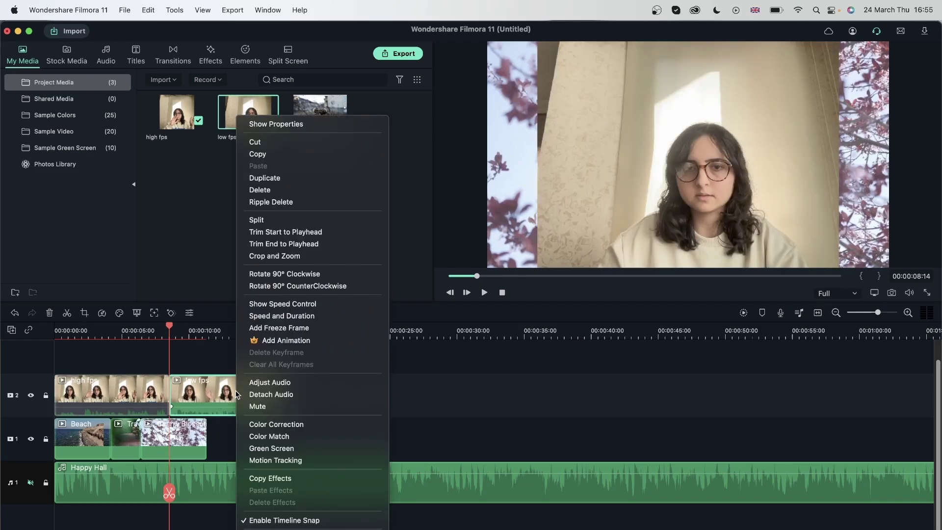
{"action": "left_click", "coordinate": [265, 406]}
{"action": "double_click", "coordinate": [641, 166]}
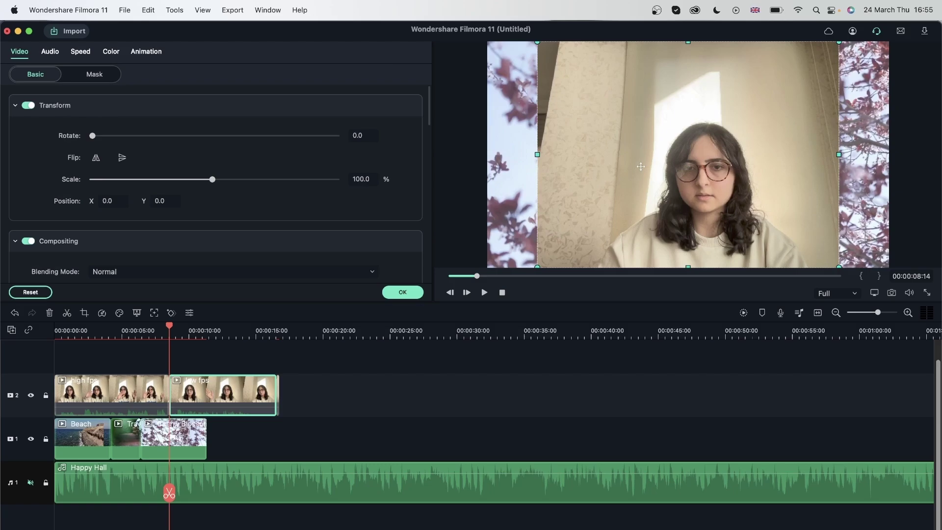
Add a new video track and move the low fps clip to track 3 at the start.
{"action": "left_click", "coordinate": [135, 330]}
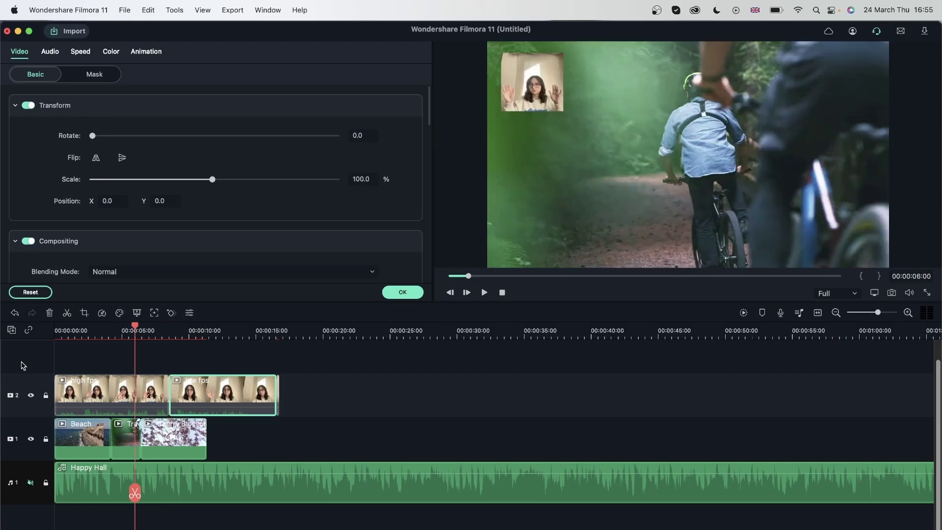
{"action": "left_click", "coordinate": [12, 330]}
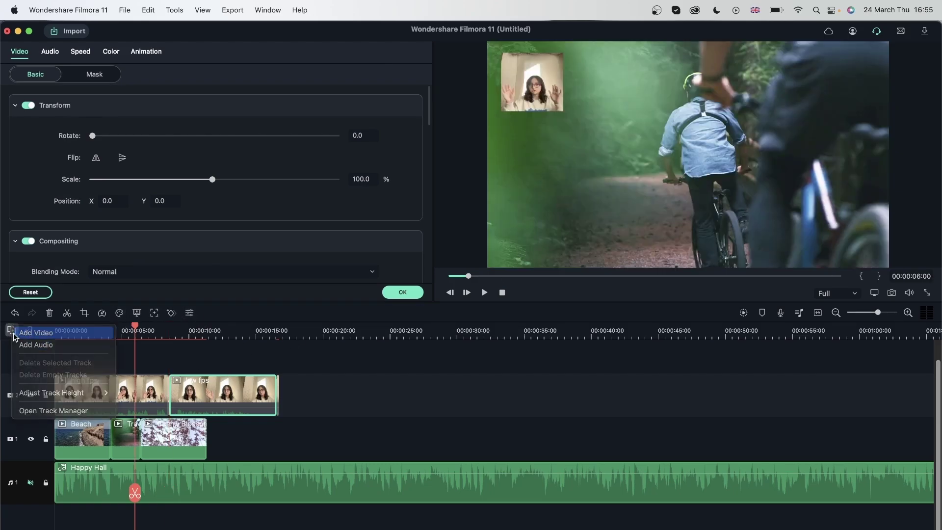
{"action": "left_click", "coordinate": [13, 336]}
{"action": "left_click_drag", "start_coordinate": [201, 392], "coordinate": [83, 361]}
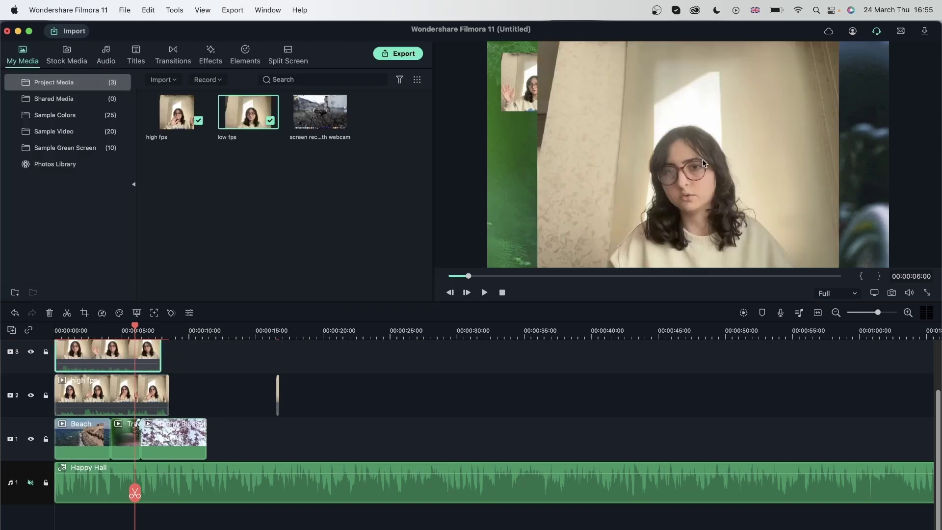
Scale the low fps overlay to about 20% and place it in the top-left corner.
{"action": "double_click", "coordinate": [654, 164]}
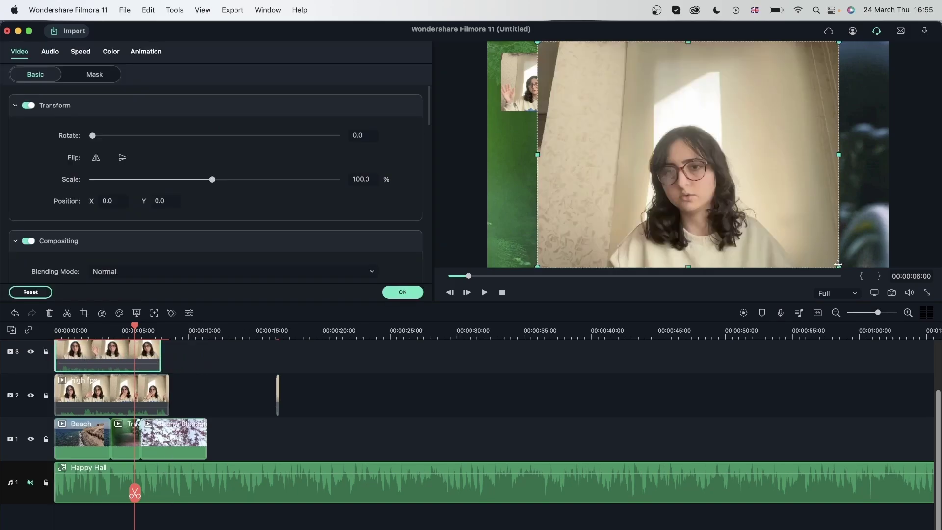
{"action": "left_click_drag", "start_coordinate": [837, 265], "coordinate": [614, 101]}
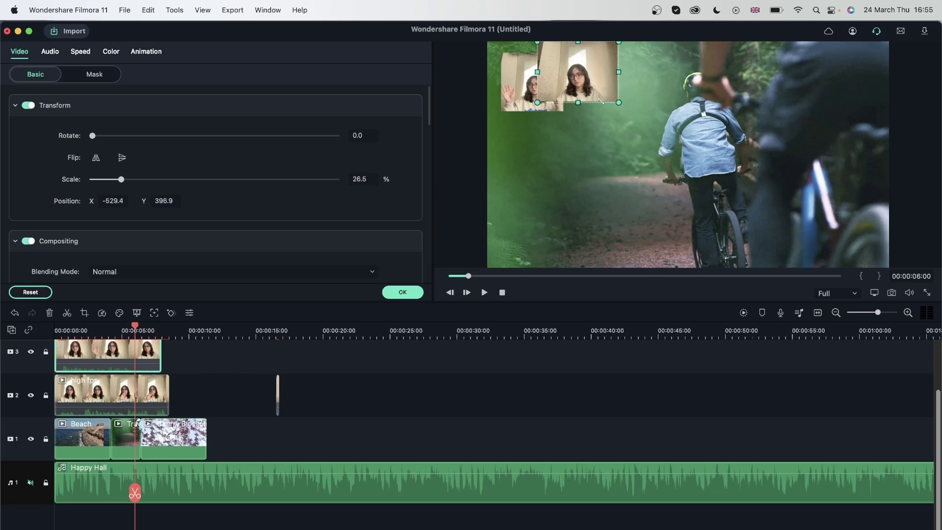
{"action": "mouse_move", "coordinate": [571, 67]}
{"action": "left_mouse_down"}
{"action": "mouse_move", "coordinate": [534, 94]}
{"action": "mouse_move", "coordinate": [534, 80]}
{"action": "mouse_move", "coordinate": [581, 85]}
{"action": "mouse_move", "coordinate": [563, 80]}
{"action": "left_mouse_up"}
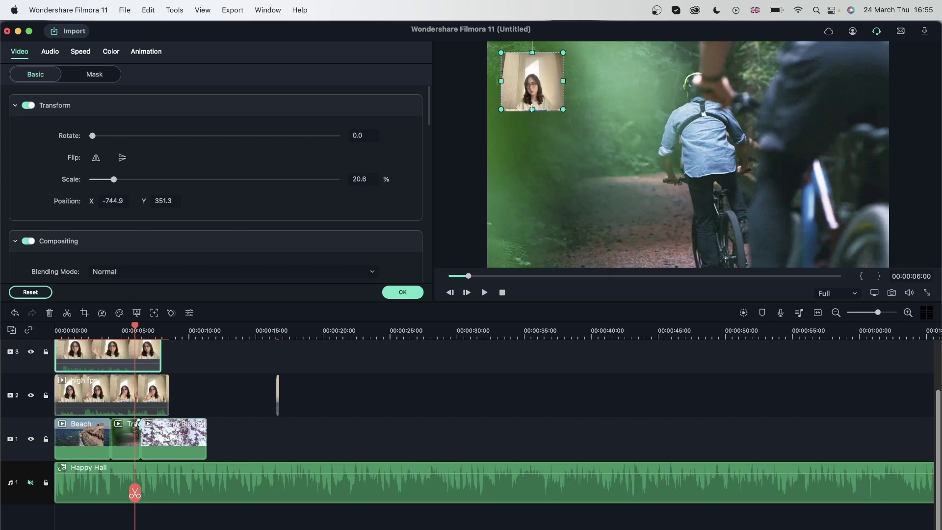
{"action": "left_click_drag", "start_coordinate": [531, 109], "coordinate": [532, 111]}
{"action": "left_click", "coordinate": [403, 292]}
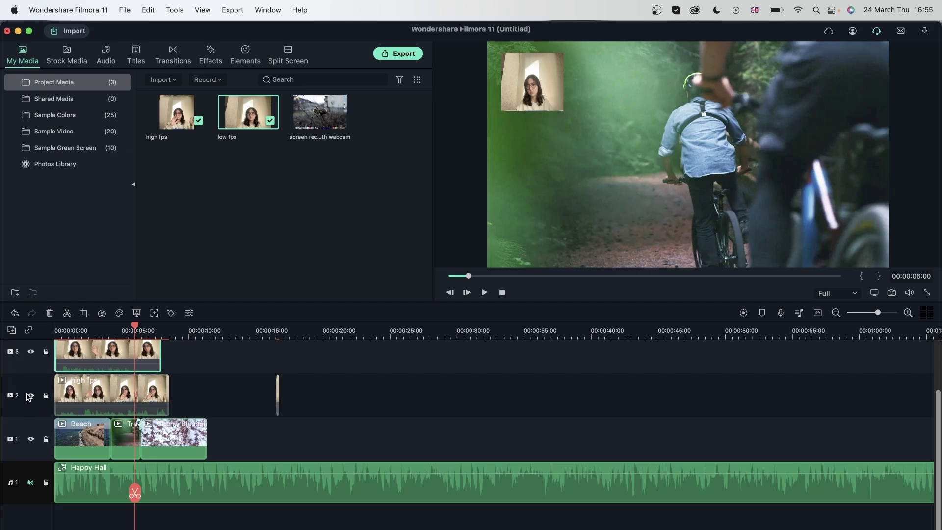
Hide video track 2, select the low fps overlay, and rewind the playhead to the start.
{"action": "left_click", "coordinate": [122, 394]}
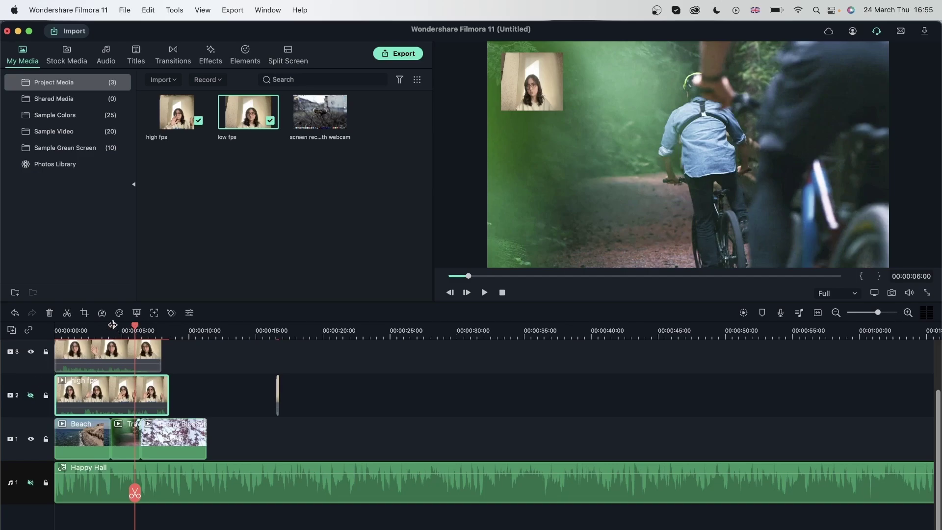
{"action": "left_click", "coordinate": [89, 356]}
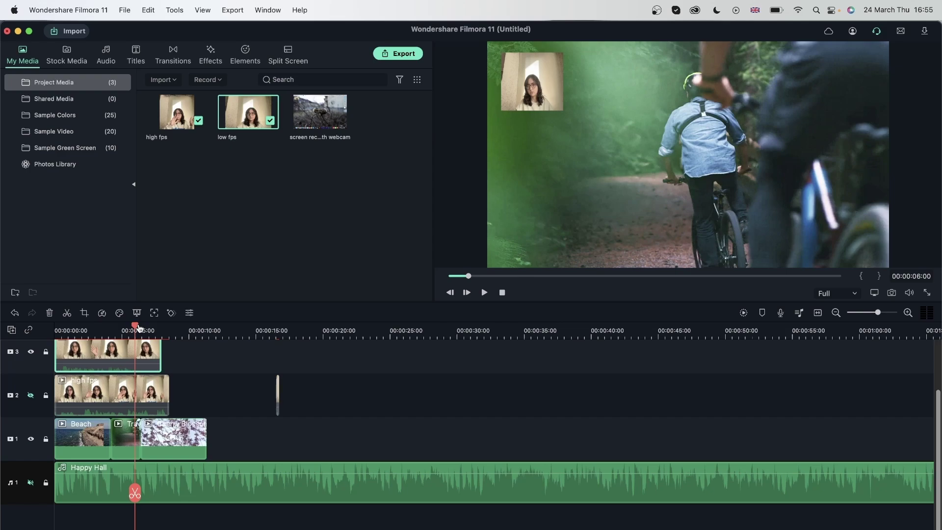
{"action": "left_click_drag", "start_coordinate": [136, 327], "coordinate": [48, 336]}
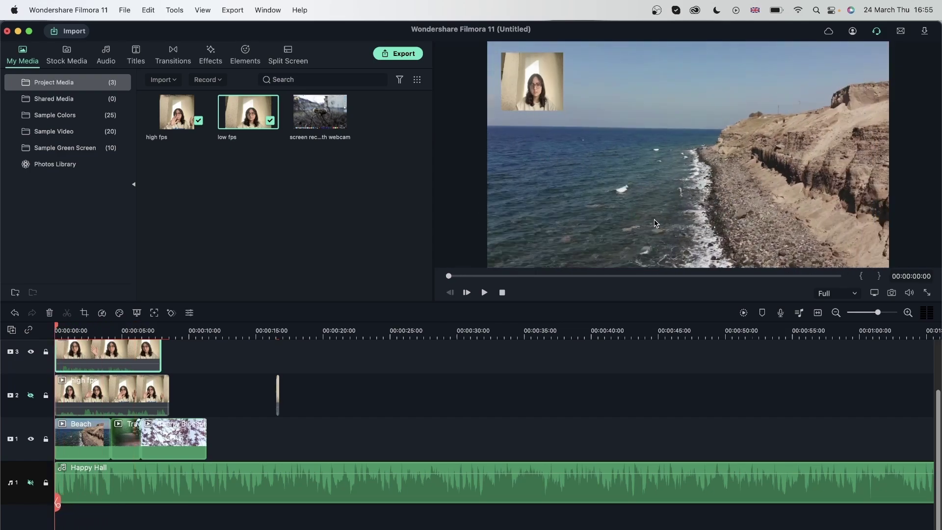
Play the preview full screen, then replay it from near the beginning.
{"action": "key", "text": "super+shift+f"}
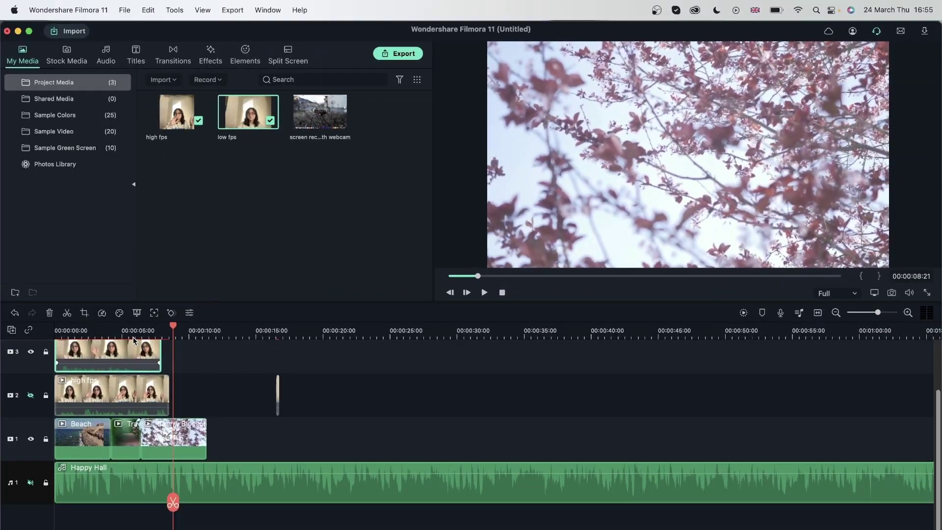
{"action": "left_click", "coordinate": [133, 329]}
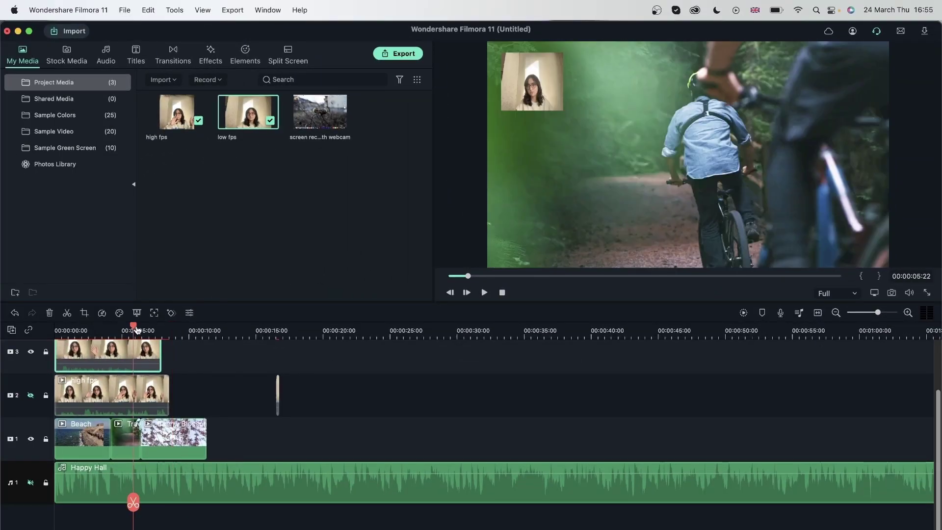
{"action": "left_click", "coordinate": [73, 326]}
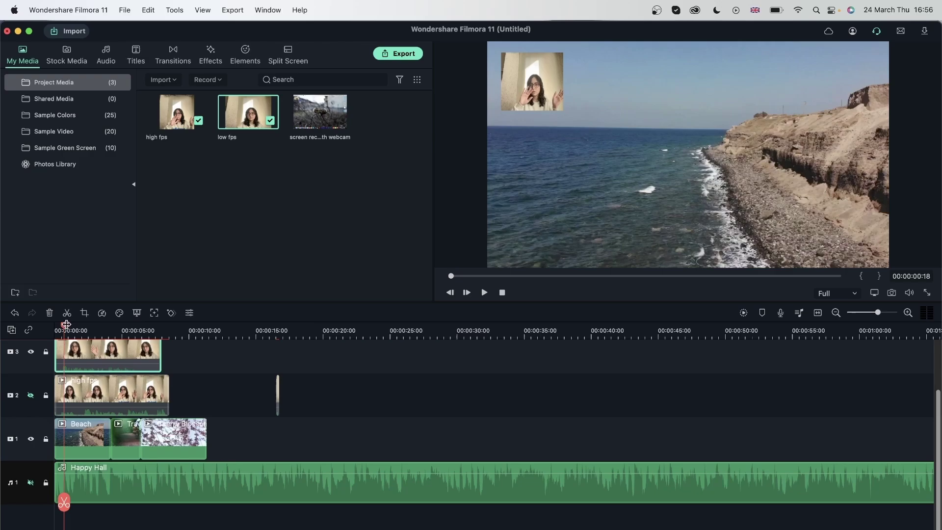
{"action": "key", "text": "space"}
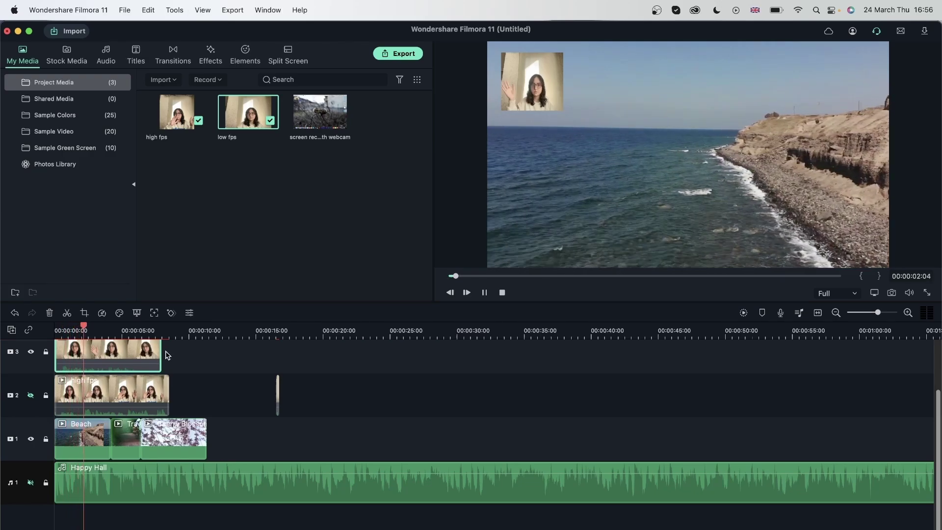
Stop the preview and review the low fps file's properties (640 x 480, 1.00 fps), then close them.
{"action": "key", "text": "space"}
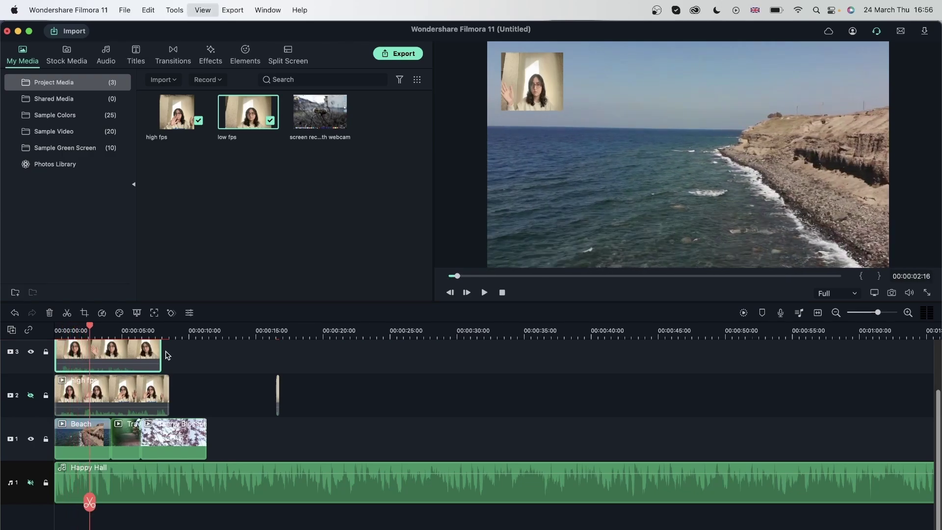
{"action": "right_click", "coordinate": [229, 114]}
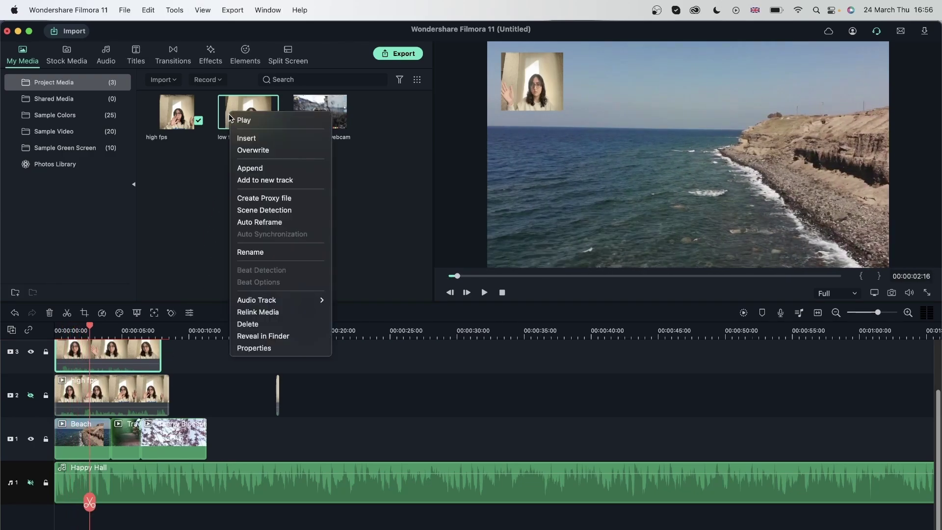
{"action": "left_click", "coordinate": [266, 349]}
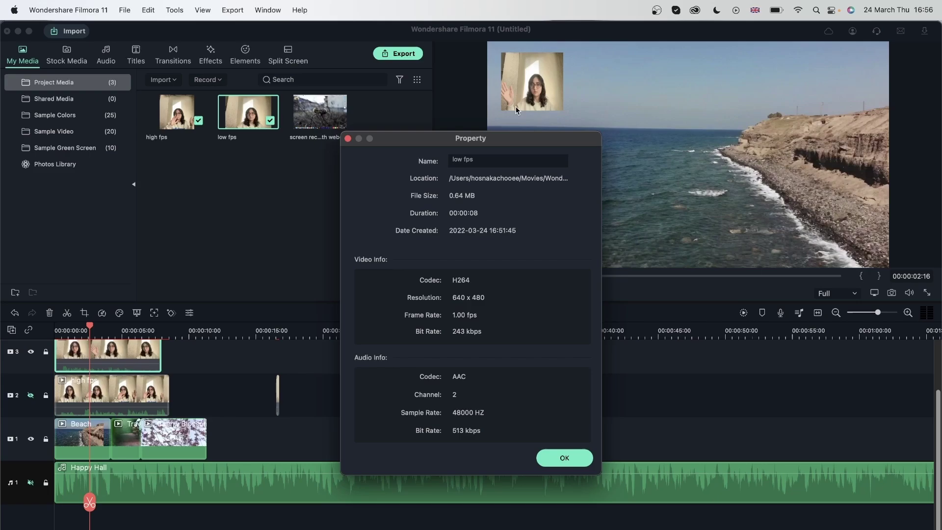
{"action": "left_click", "coordinate": [554, 463]}
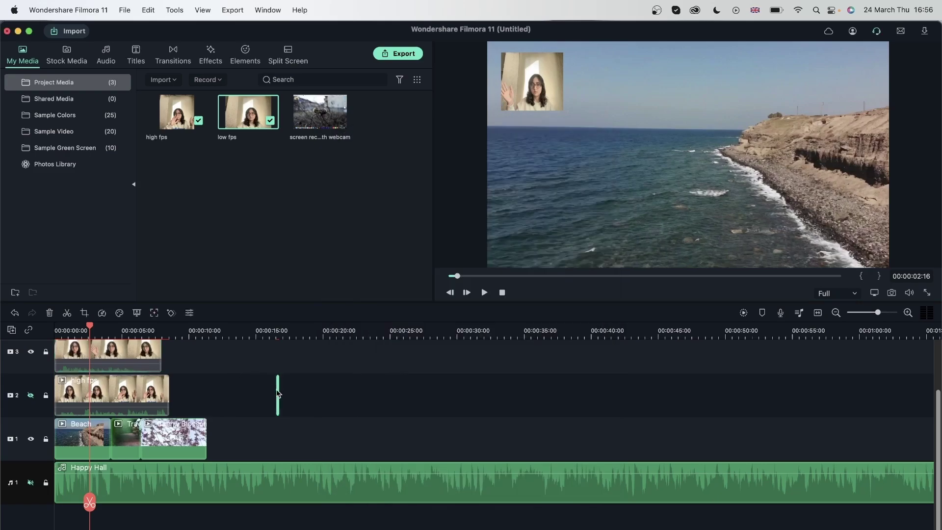
Move the track 3 webcam overlay to the right side and enlarge it to about half size.
{"action": "left_click", "coordinate": [112, 354]}
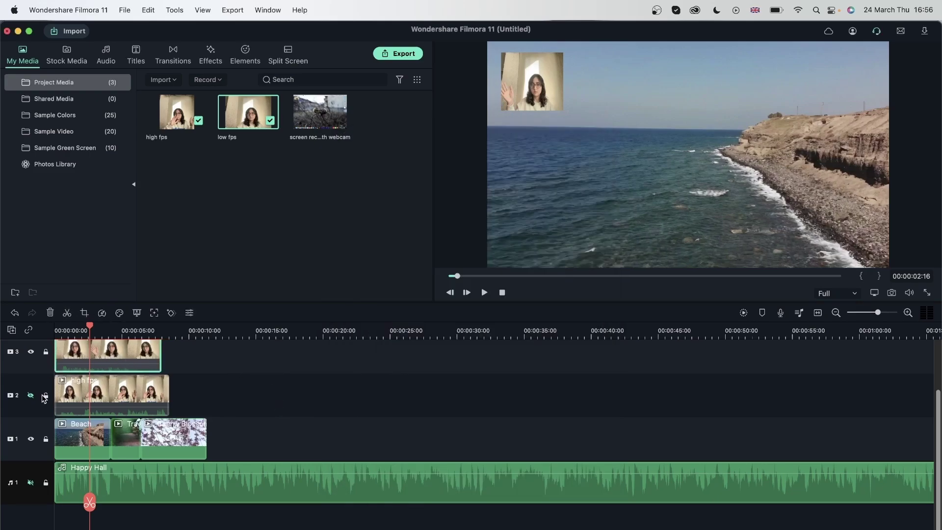
{"action": "double_click", "coordinate": [532, 86]}
{"action": "left_click_drag", "start_coordinate": [532, 86], "coordinate": [834, 230]}
{"action": "left_click_drag", "start_coordinate": [790, 199], "coordinate": [800, 190]}
Enlarge the top-left high fps overlay to 63.6% centred on the left, then show the Titles library.
{"action": "left_click", "coordinate": [522, 82]}
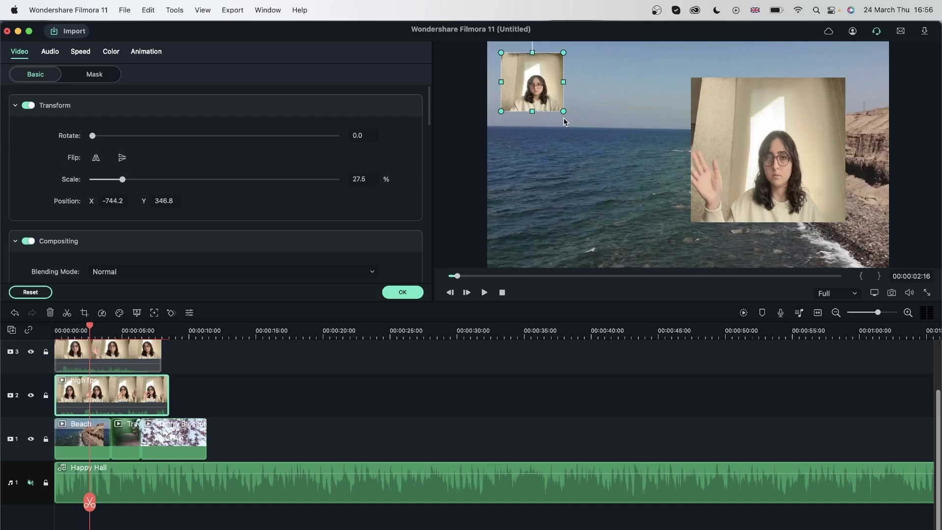
{"action": "left_click_drag", "start_coordinate": [563, 111], "coordinate": [643, 189]}
{"action": "left_click_drag", "start_coordinate": [581, 95], "coordinate": [591, 130]}
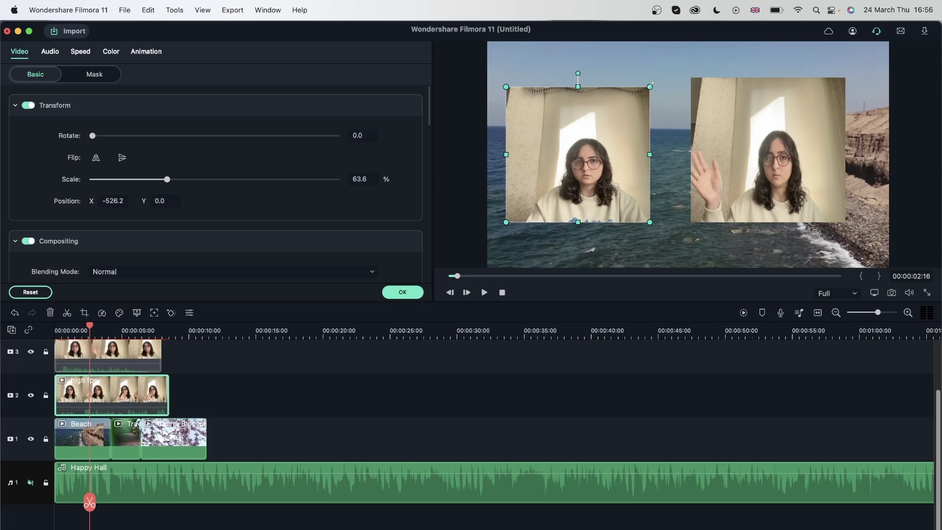
{"action": "left_click_drag", "start_coordinate": [651, 82], "coordinate": [661, 75]}
{"action": "left_click", "coordinate": [543, 393]}
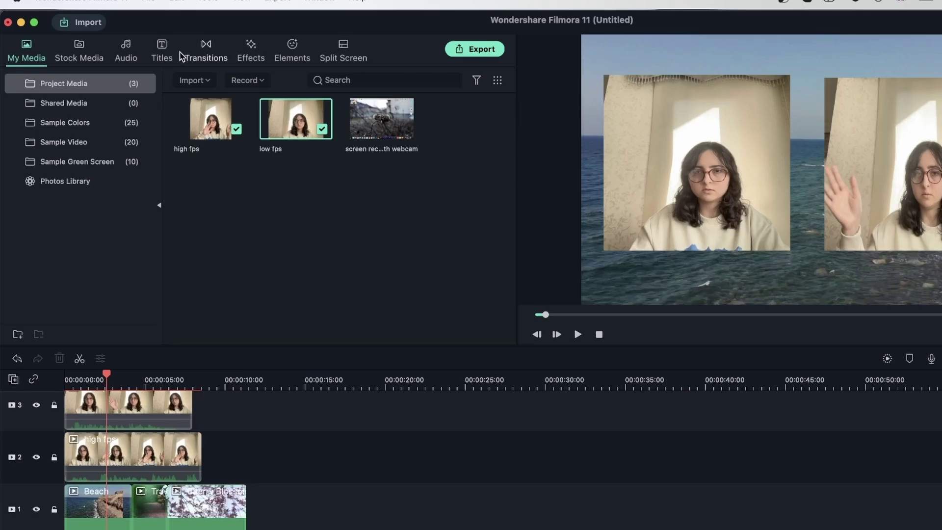
{"action": "left_click", "coordinate": [135, 54]}
Add a new video track and place the Basic 6 Plain Text title on track 4.
{"action": "scroll", "coordinate": [236, 510], "scroll_direction": "up", "scroll_amount": 3}
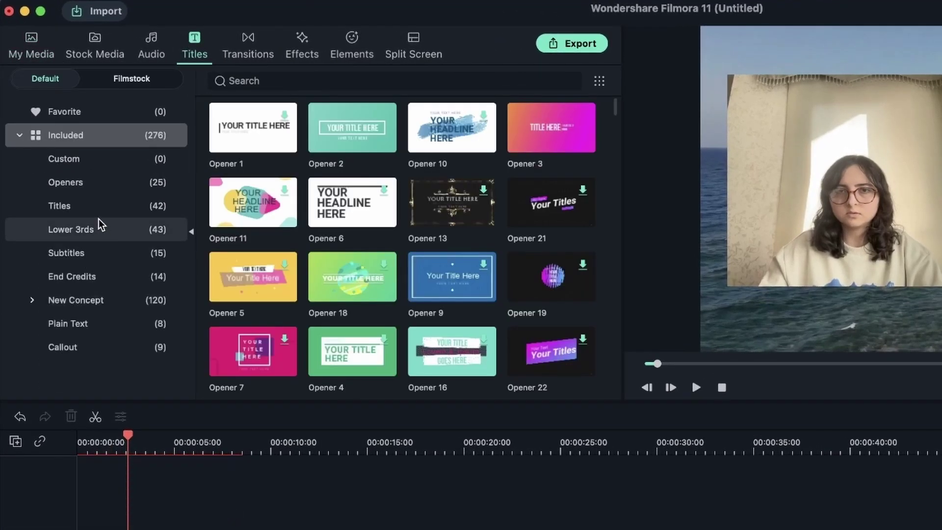
{"action": "left_click", "coordinate": [88, 211]}
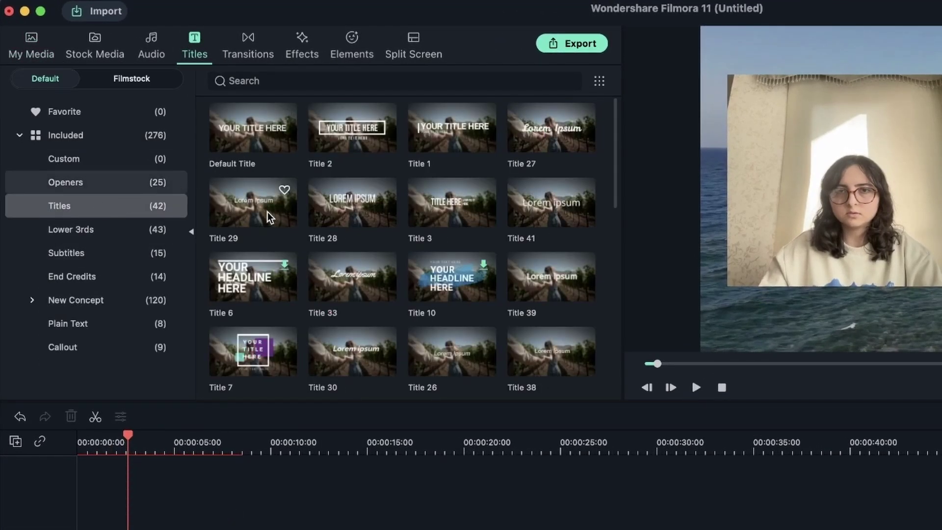
{"action": "left_click", "coordinate": [157, 323]}
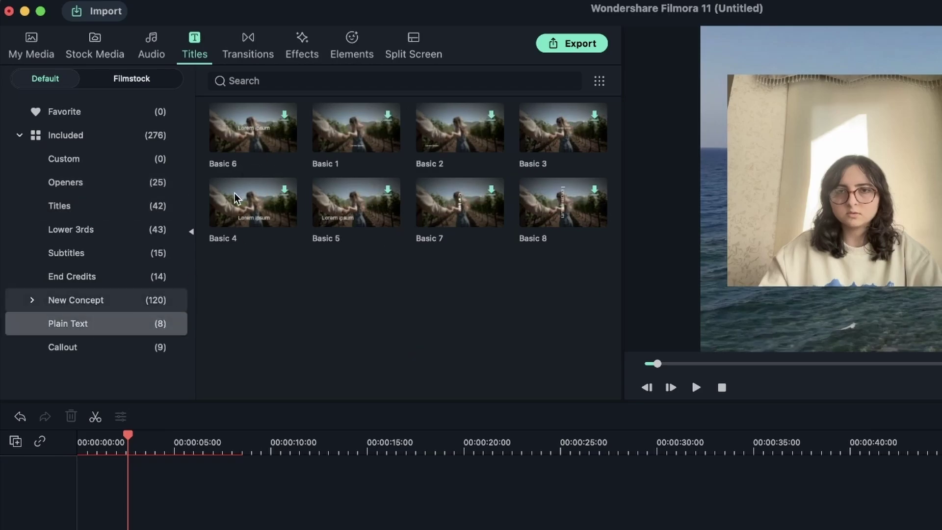
{"action": "left_click", "coordinate": [15, 441]}
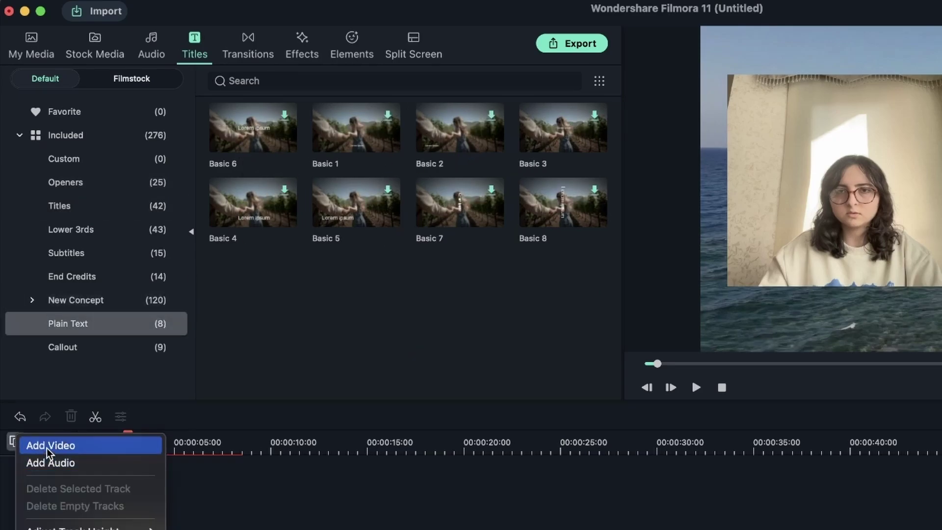
{"action": "left_click", "coordinate": [35, 445]}
{"action": "left_click_drag", "start_coordinate": [248, 220], "coordinate": [79, 505]}
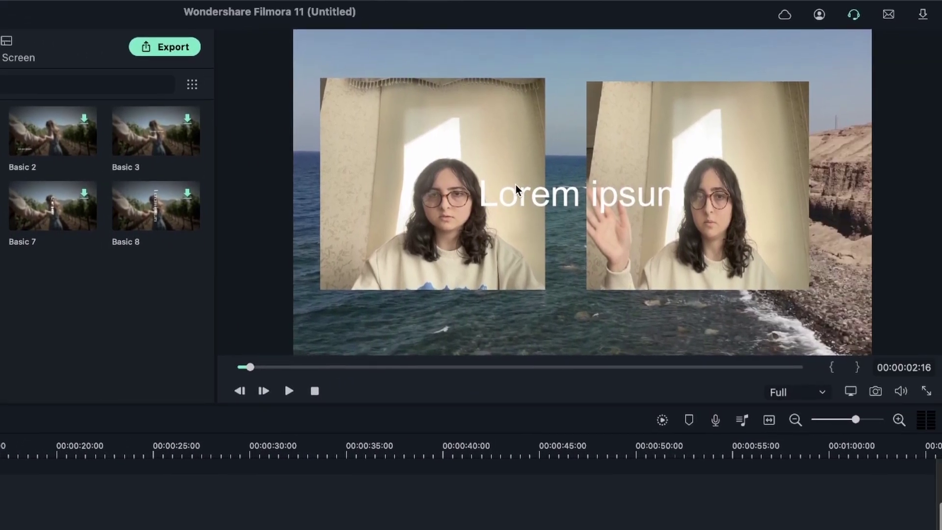
Replace the title's Lorem ipsum text with 'HIGH' and 'LOW' spaced apart.
{"action": "left_click", "coordinate": [922, 116]}
{"action": "double_click", "coordinate": [515, 185]}
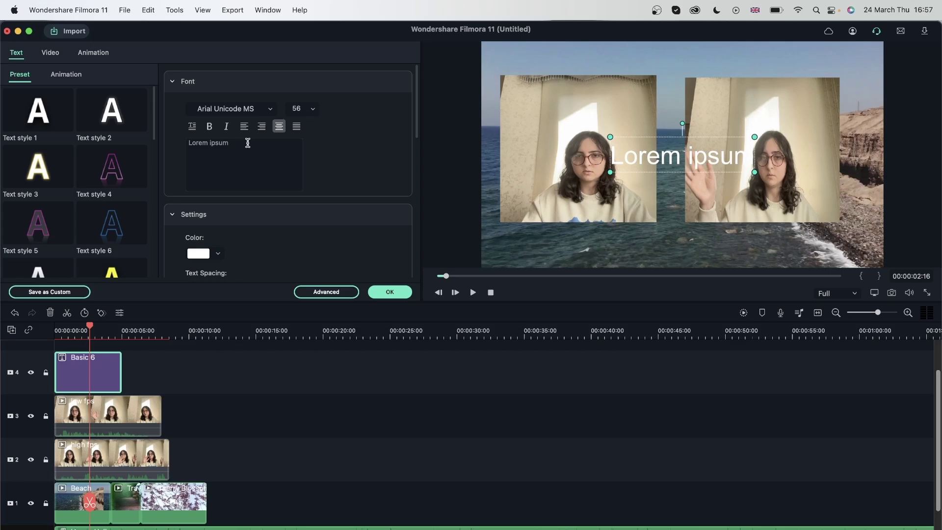
{"action": "triple_click", "coordinate": [248, 143]}
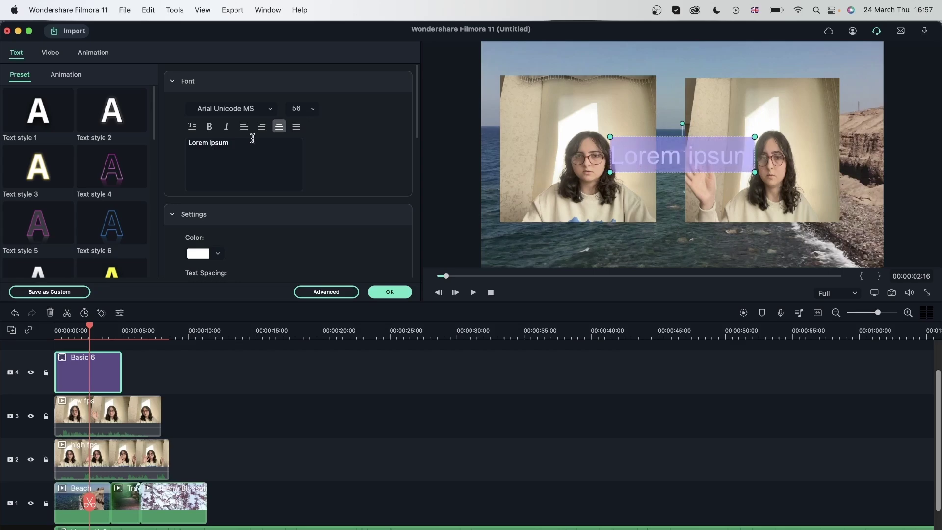
{"action": "type", "text": "HIGH "}
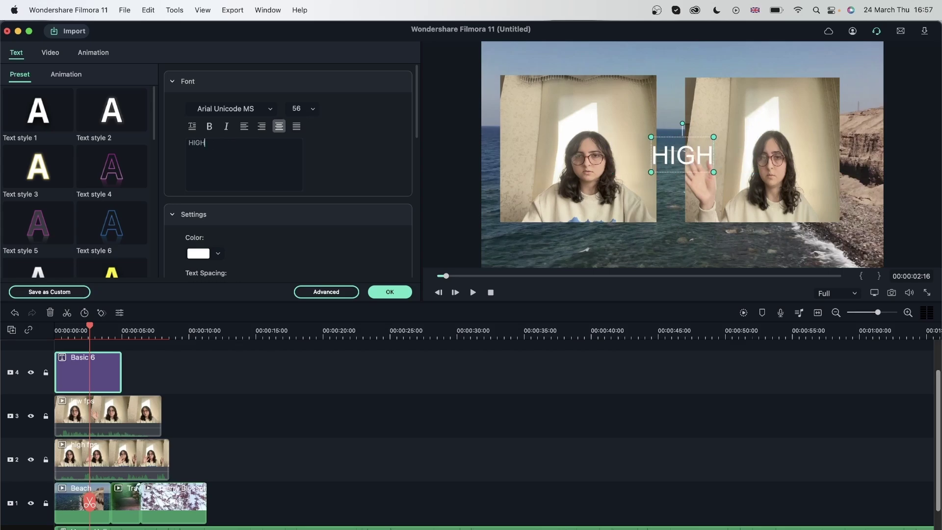
{"action": "type", "text": "                    L"}
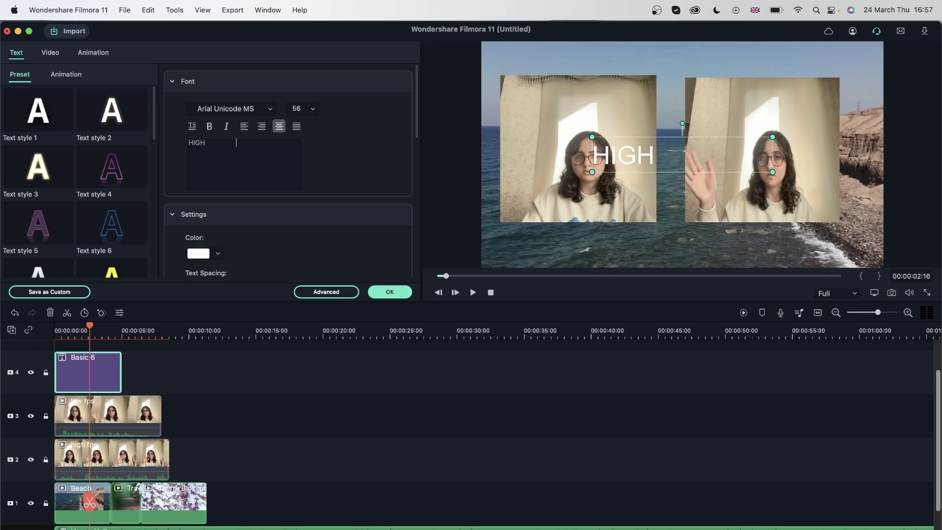
{"action": "type", "text": "OW"}
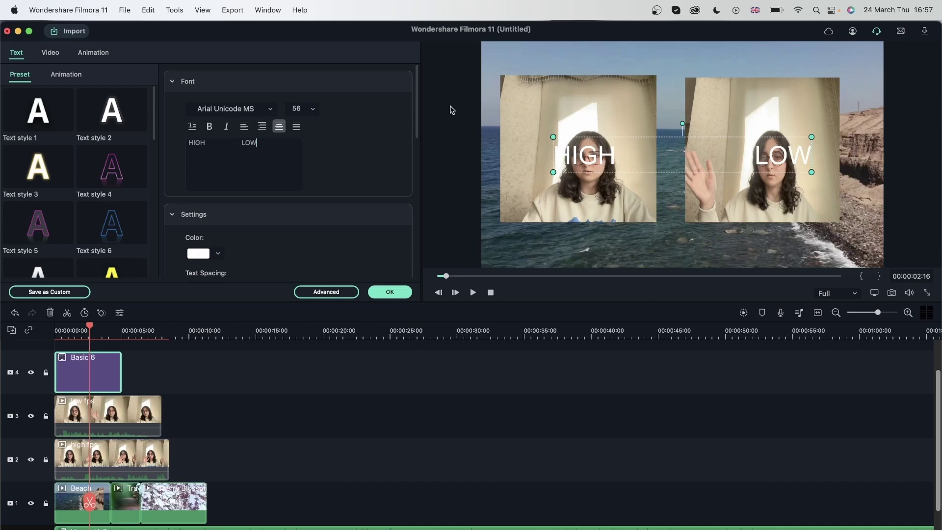
{"action": "left_click", "coordinate": [388, 293]}
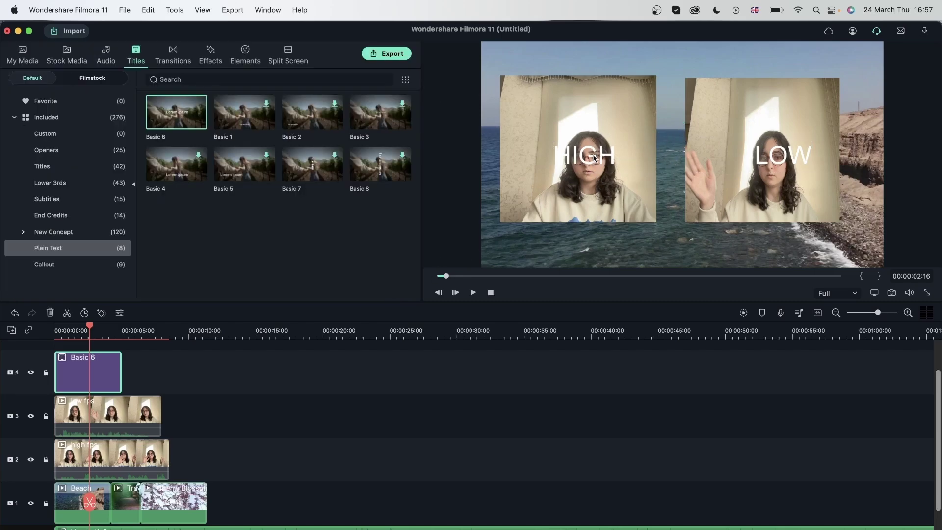
Move the HIGH/LOW title to the bottom of the frame.
{"action": "double_click", "coordinate": [670, 139]}
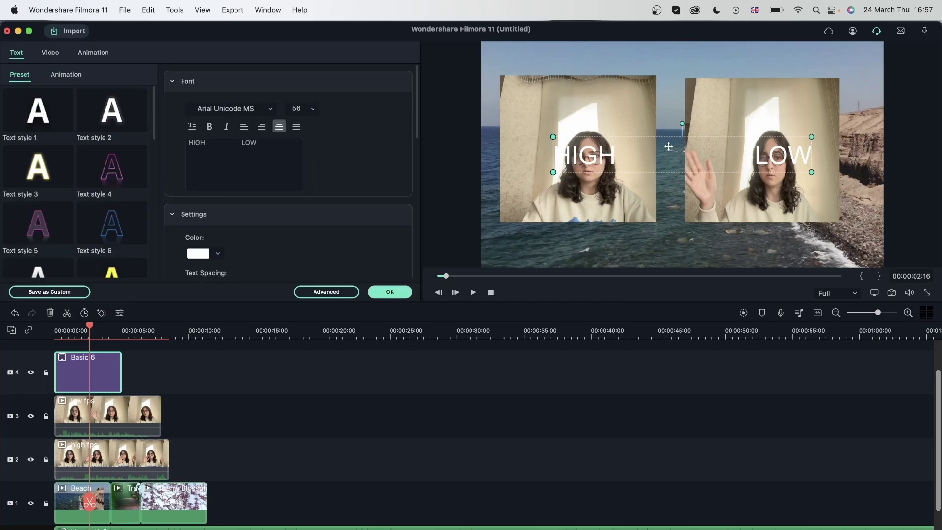
{"action": "left_click_drag", "start_coordinate": [668, 146], "coordinate": [664, 237]}
{"action": "left_click", "coordinate": [392, 293]}
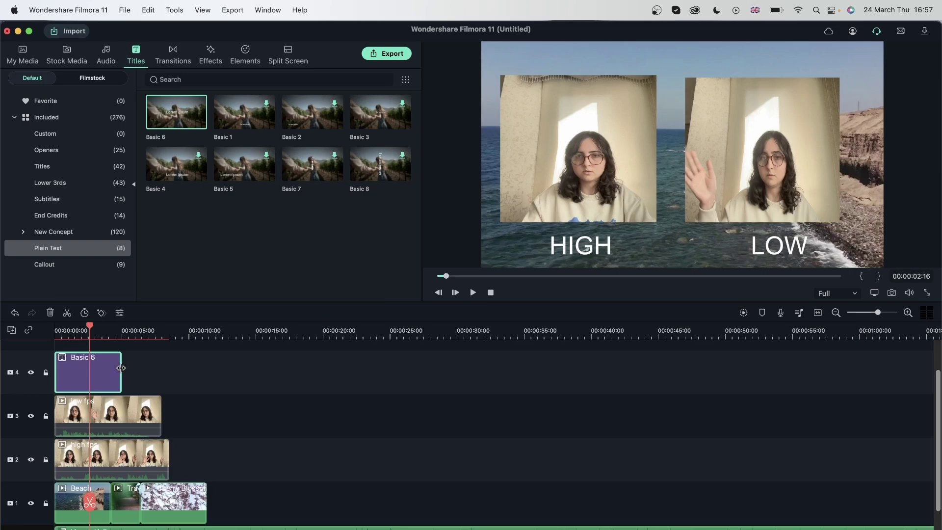
Lengthen the title clip to cover the webcam clips and rewind the playhead to the start.
{"action": "left_click_drag", "start_coordinate": [121, 368], "coordinate": [161, 368]}
{"action": "left_click", "coordinate": [108, 331]}
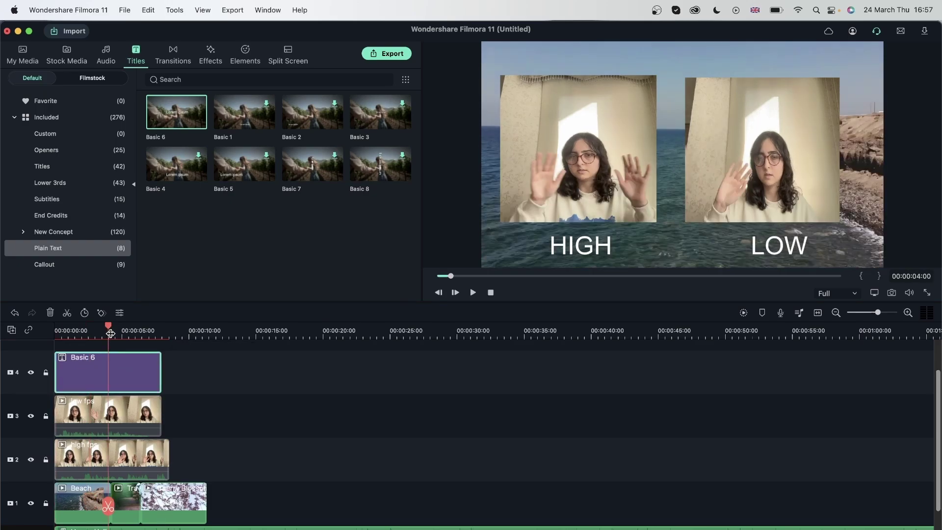
{"action": "left_click", "coordinate": [89, 329]}
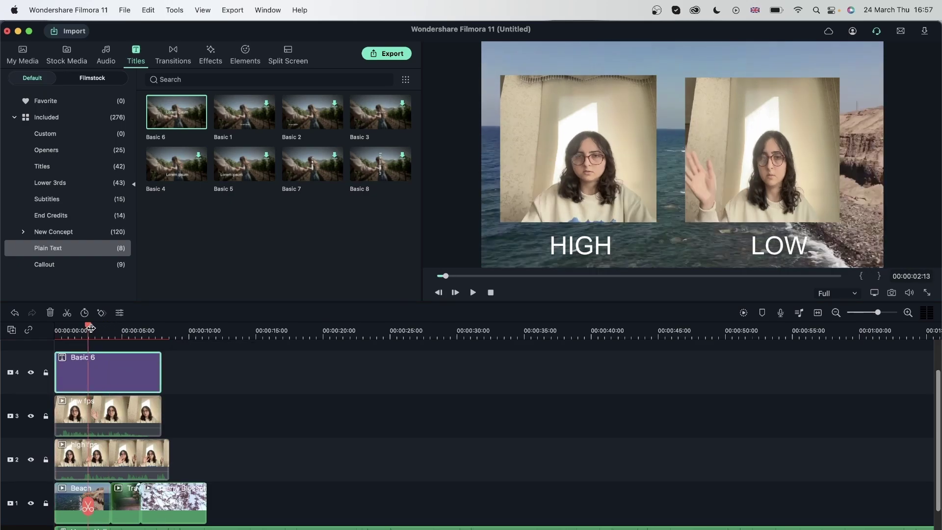
{"action": "left_click_drag", "start_coordinate": [89, 328], "coordinate": [2, 335]}
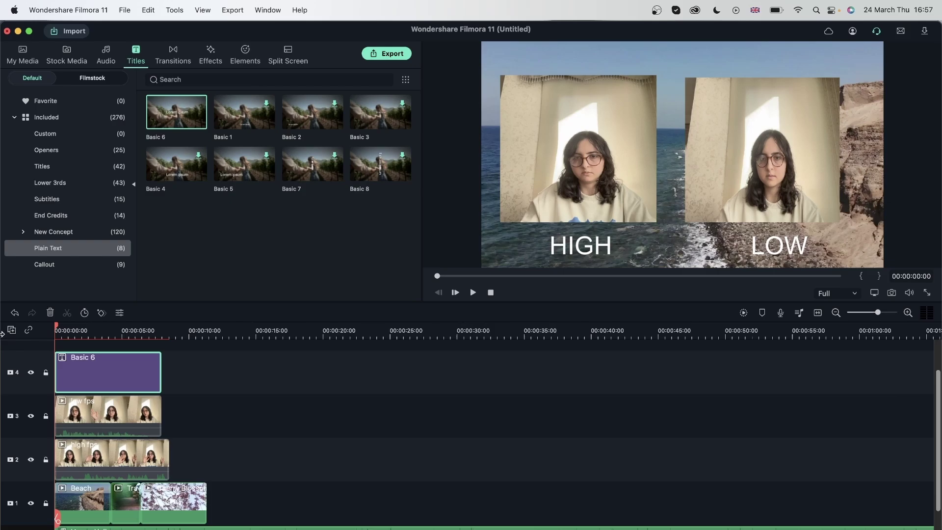
{"action": "key", "text": "super+f"}
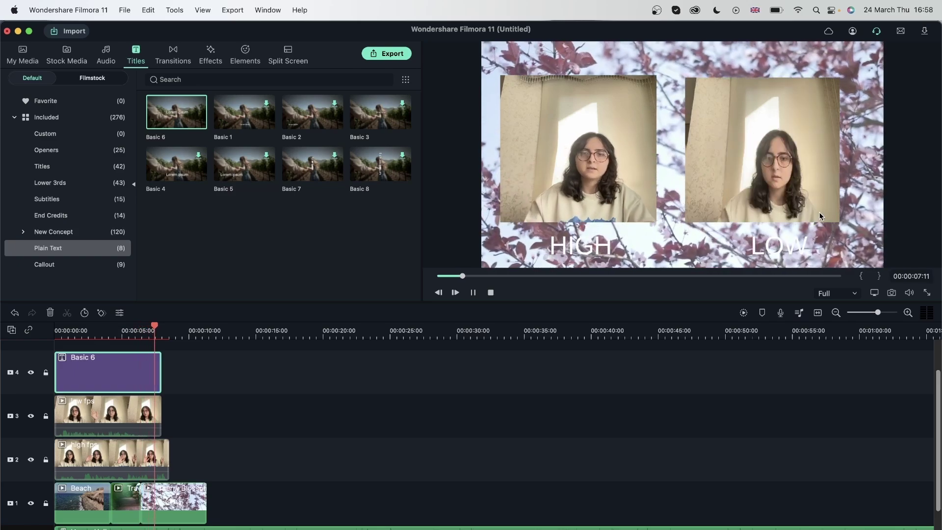
{"action": "key", "text": "space"}
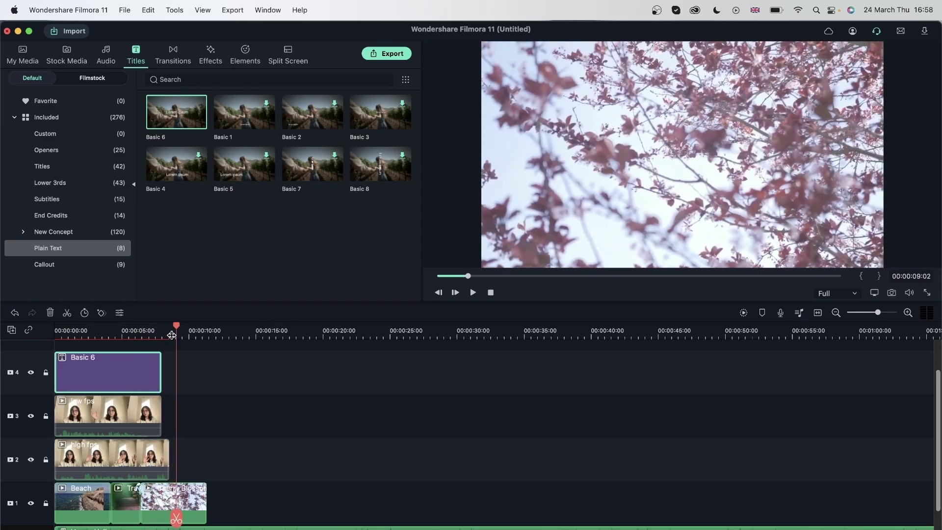
{"action": "left_click_drag", "start_coordinate": [176, 324], "coordinate": [24, 349]}
{"action": "key", "text": "space"}
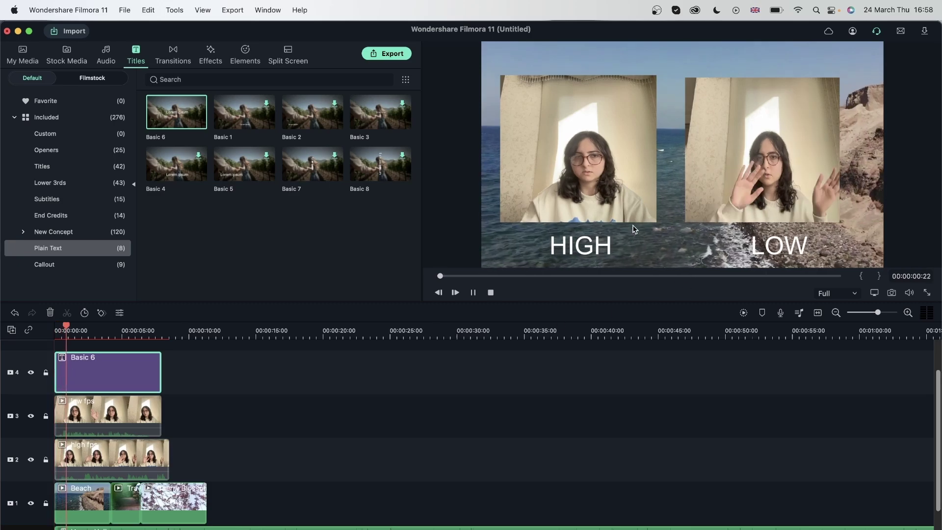
{"action": "scroll", "coordinate": [302, 428], "scroll_direction": "down", "scroll_amount": 2}
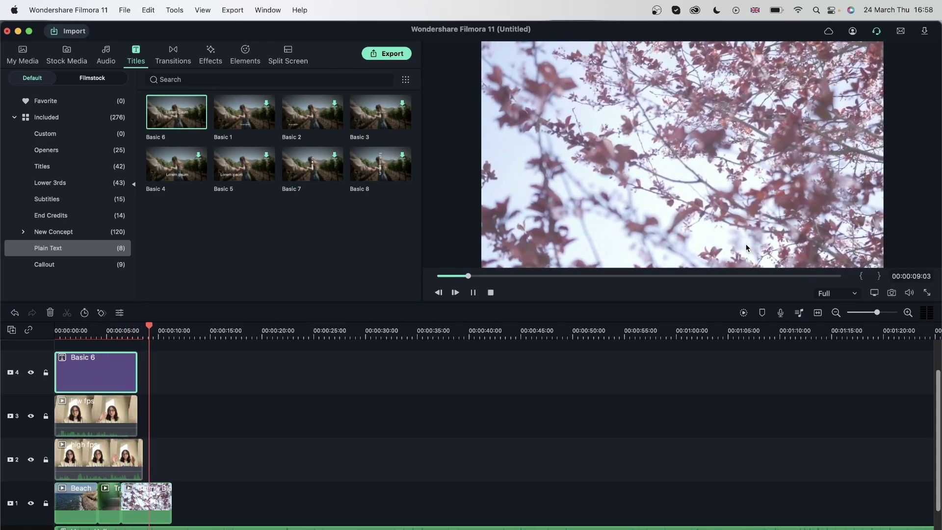
{"action": "key", "text": "space"}
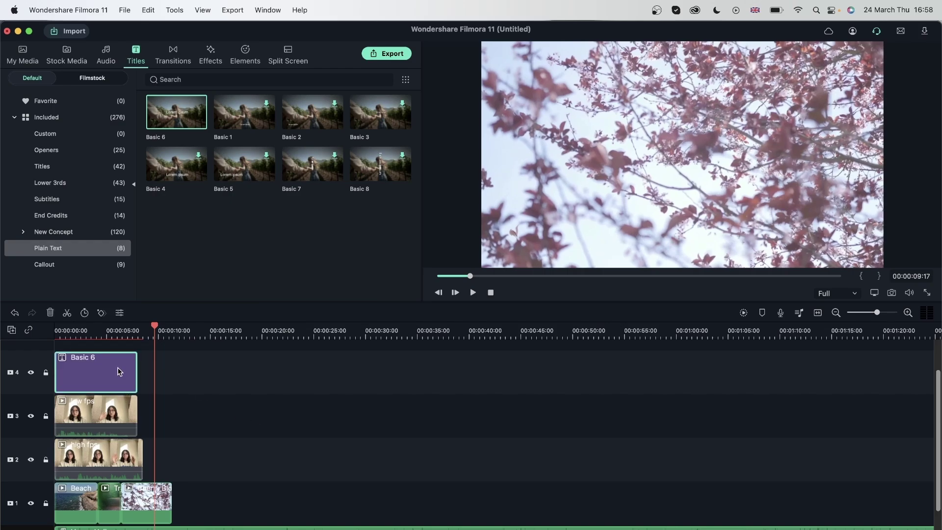
{"action": "left_click", "coordinate": [131, 418]}
{"action": "left_click", "coordinate": [181, 386]}
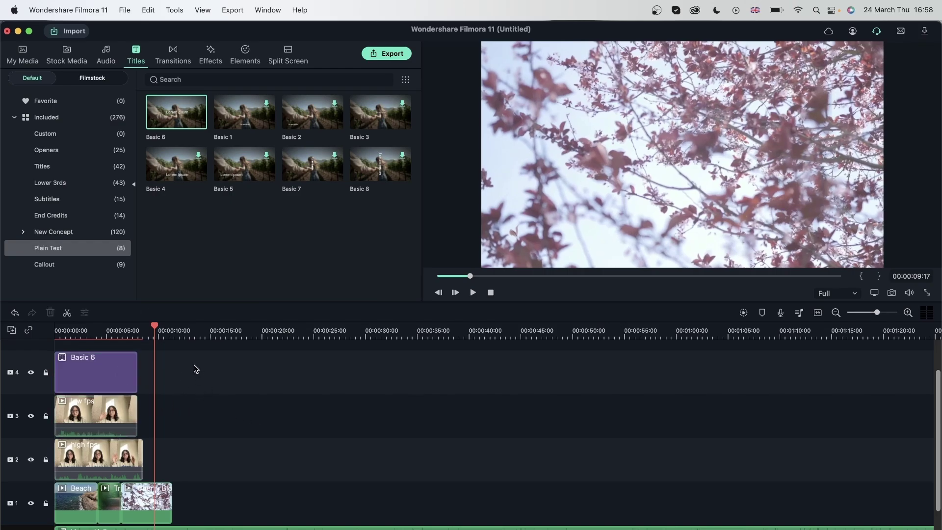
{"action": "left_click_drag", "start_coordinate": [166, 363], "coordinate": [83, 524]}
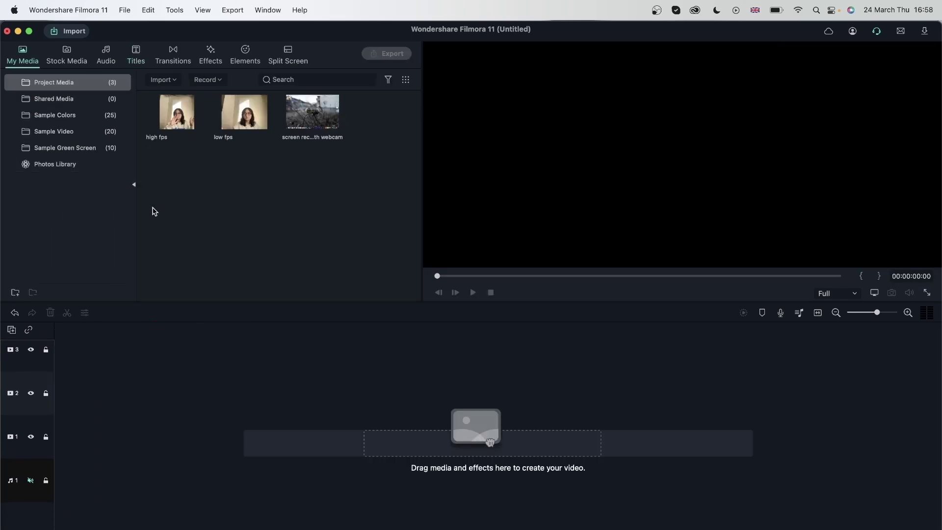
{"action": "mouse_move", "coordinate": [181, 130]}
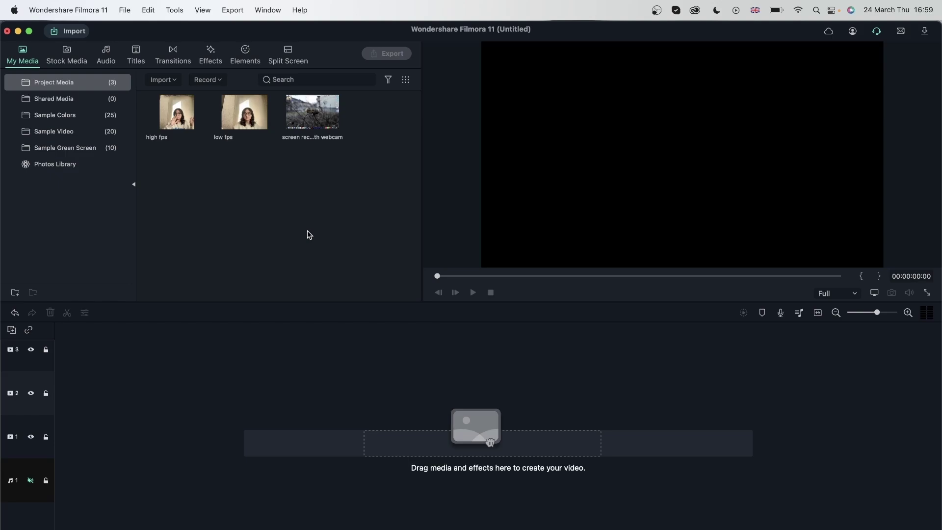
{"action": "left_click", "coordinate": [201, 128]}
{"action": "right_click", "coordinate": [173, 121]}
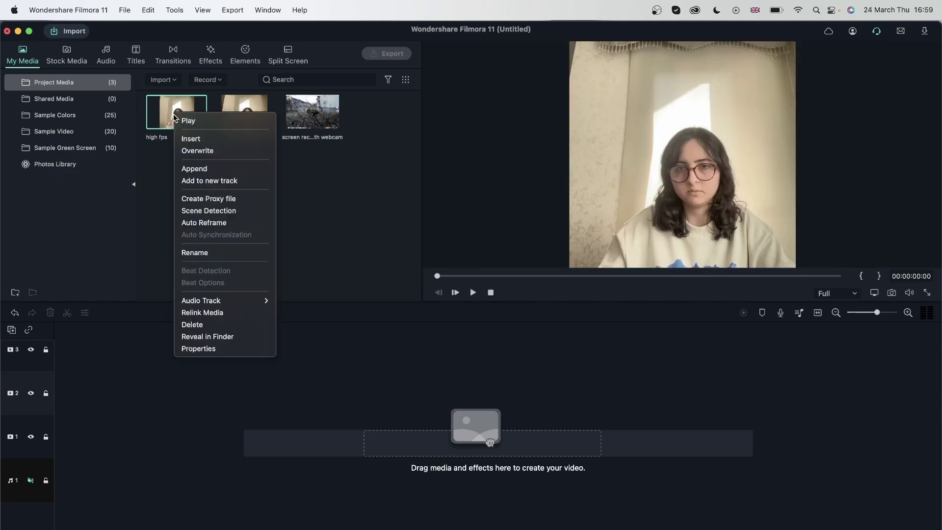
{"action": "left_click", "coordinate": [209, 357]}
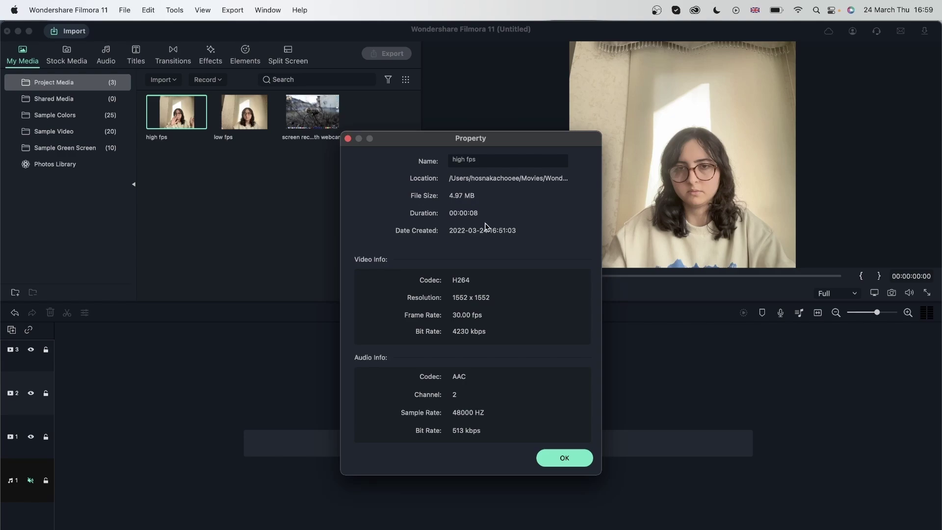
{"action": "left_click", "coordinate": [565, 456]}
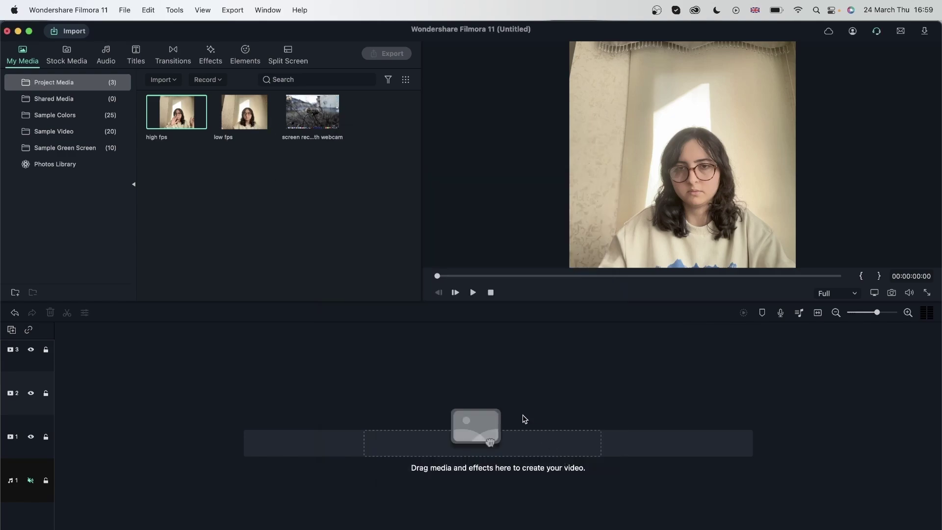
{"action": "right_click", "coordinate": [241, 125]}
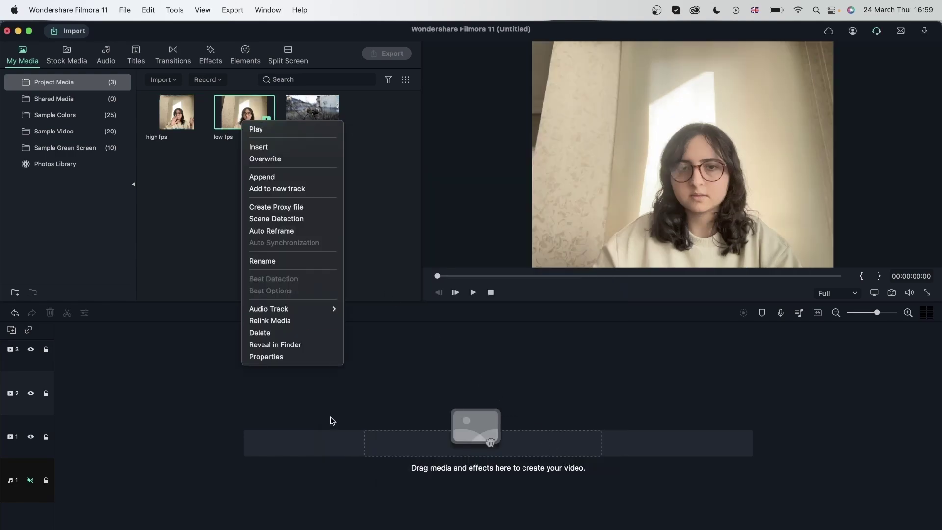
{"action": "left_click", "coordinate": [317, 358]}
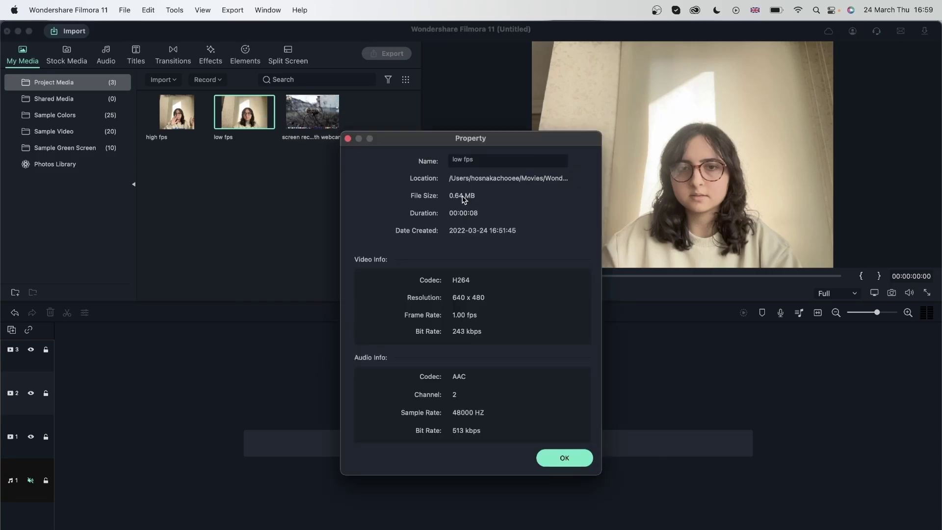
{"action": "left_click_drag", "start_coordinate": [525, 145], "coordinate": [543, 147]}
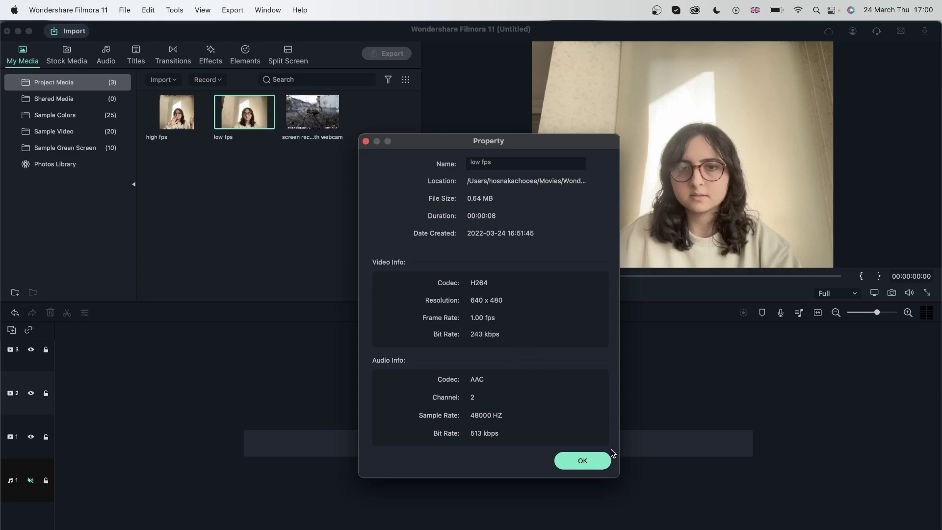
{"action": "left_click", "coordinate": [586, 462]}
Delete all three imported clips from Project Media, then bring up the Record options.
{"action": "left_click", "coordinate": [394, 252]}
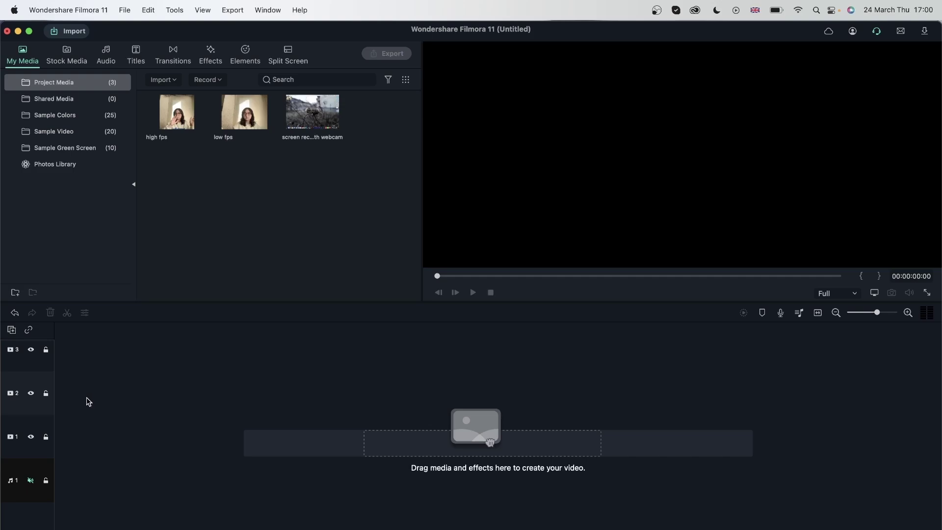
{"action": "left_click_drag", "start_coordinate": [308, 194], "coordinate": [179, 121]}
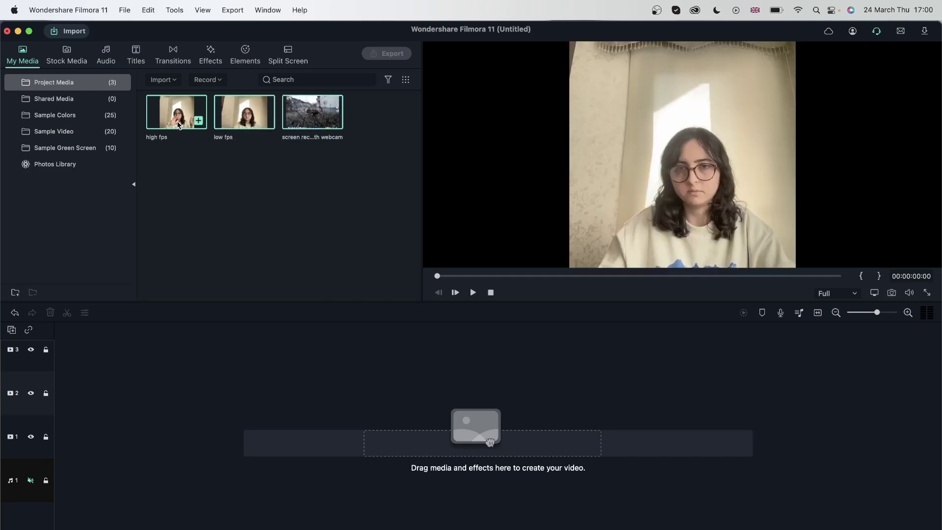
{"action": "right_click", "coordinate": [180, 121]}
{"action": "left_click", "coordinate": [212, 330]}
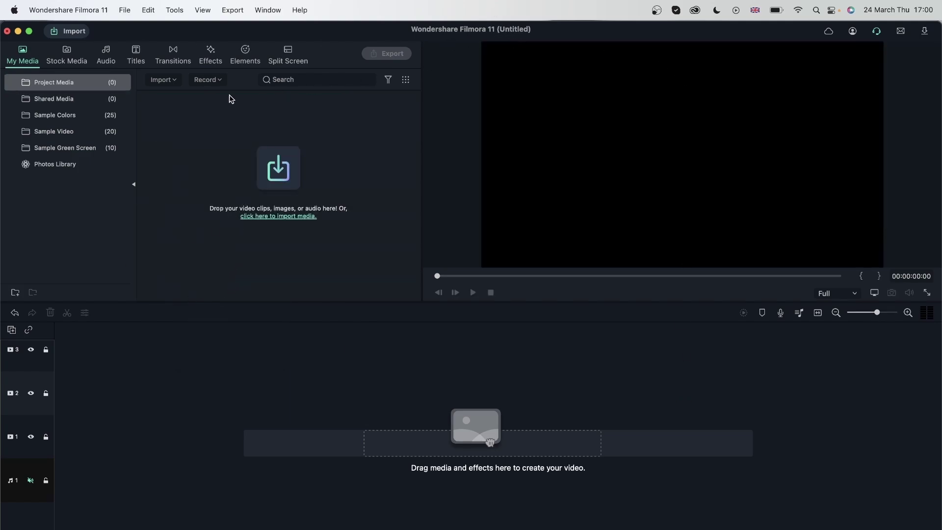
{"action": "left_click", "coordinate": [212, 83]}
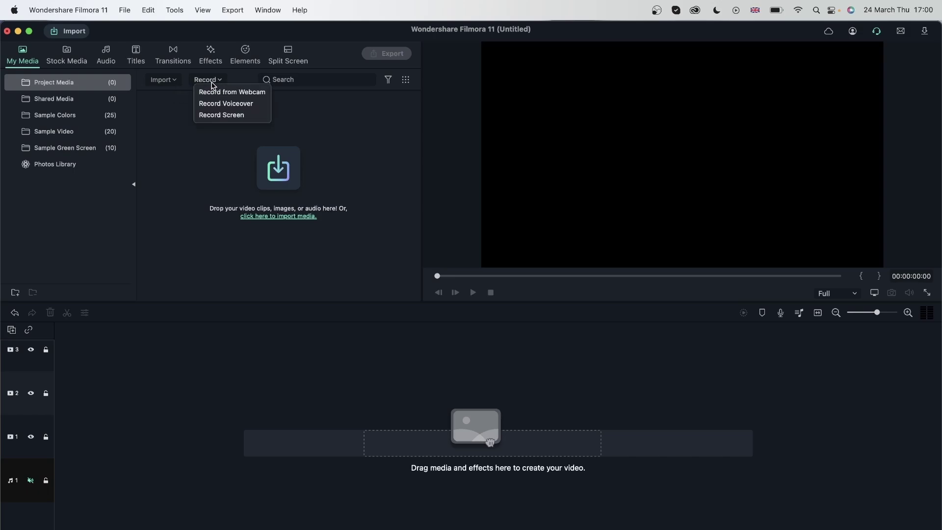
Launch the Screen Recorder and change its start/stop hotkey to ⌘H.
{"action": "left_click", "coordinate": [216, 116]}
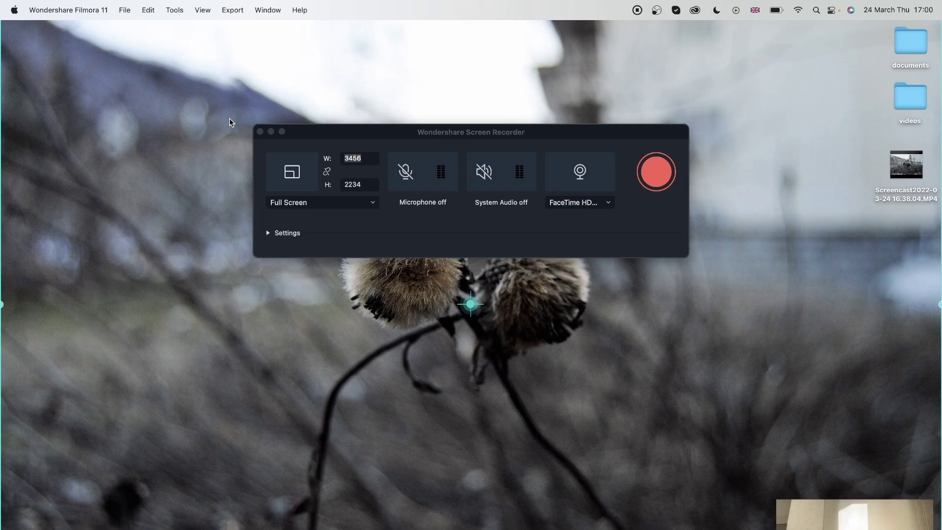
{"action": "left_click_drag", "start_coordinate": [849, 524], "coordinate": [865, 79]}
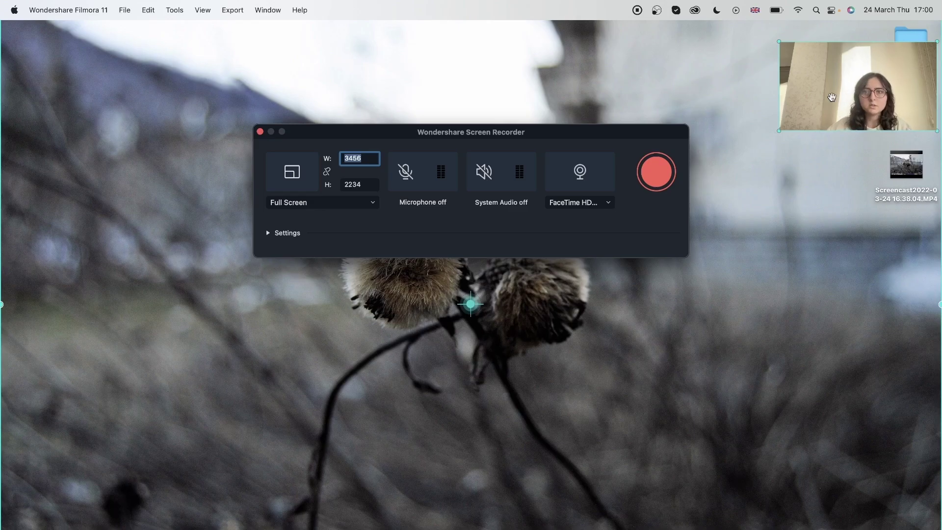
{"action": "left_click", "coordinate": [265, 233]}
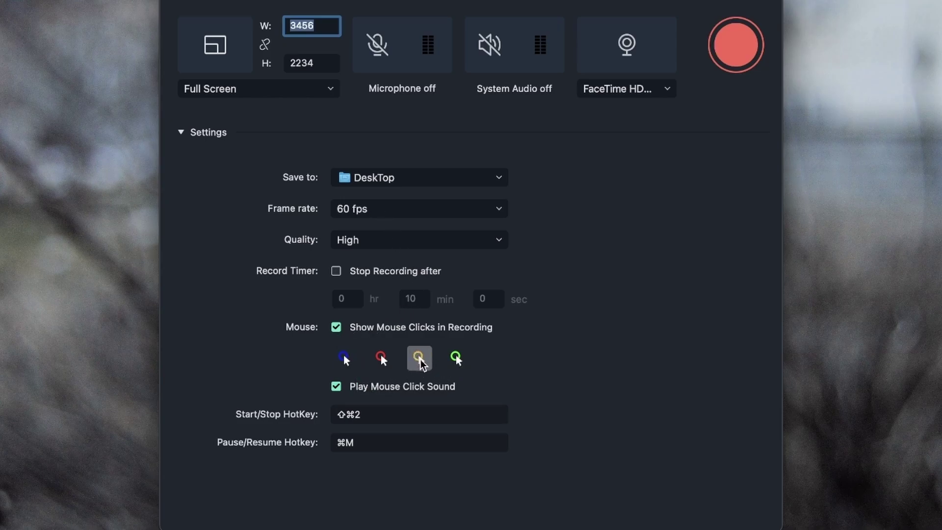
{"action": "left_click", "coordinate": [376, 416]}
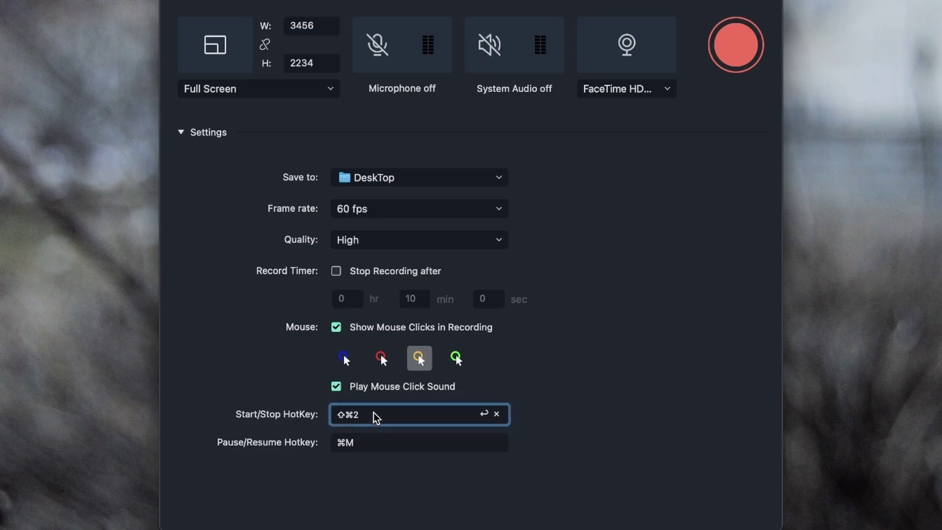
{"action": "left_click", "coordinate": [497, 415]}
{"action": "left_click", "coordinate": [440, 417]}
{"action": "key", "text": "super+h"}
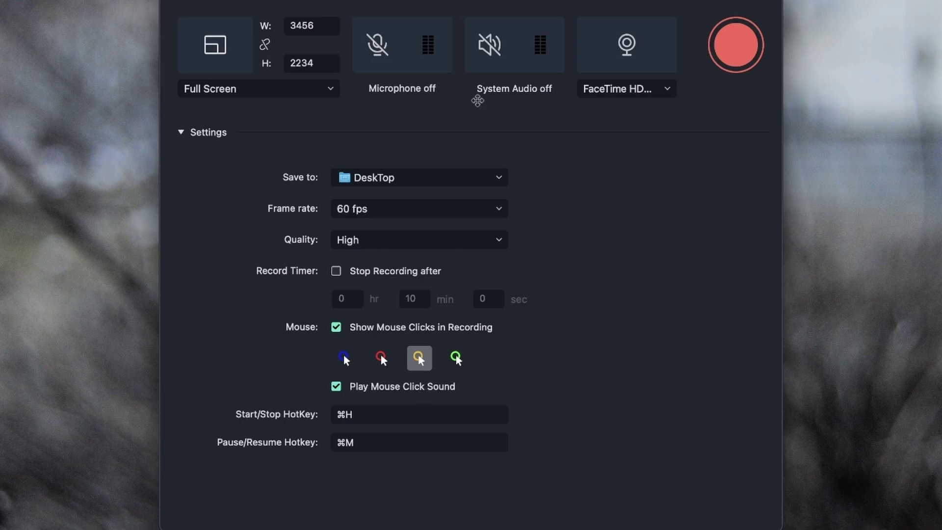
Enable system audio and microphone capture, then start the full-screen recording.
{"action": "left_click", "coordinate": [493, 55]}
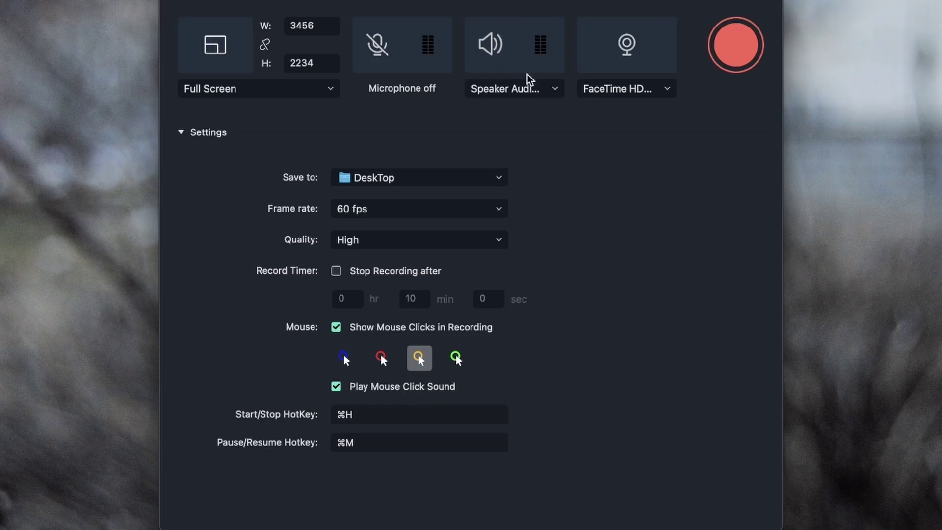
{"action": "left_click", "coordinate": [381, 57]}
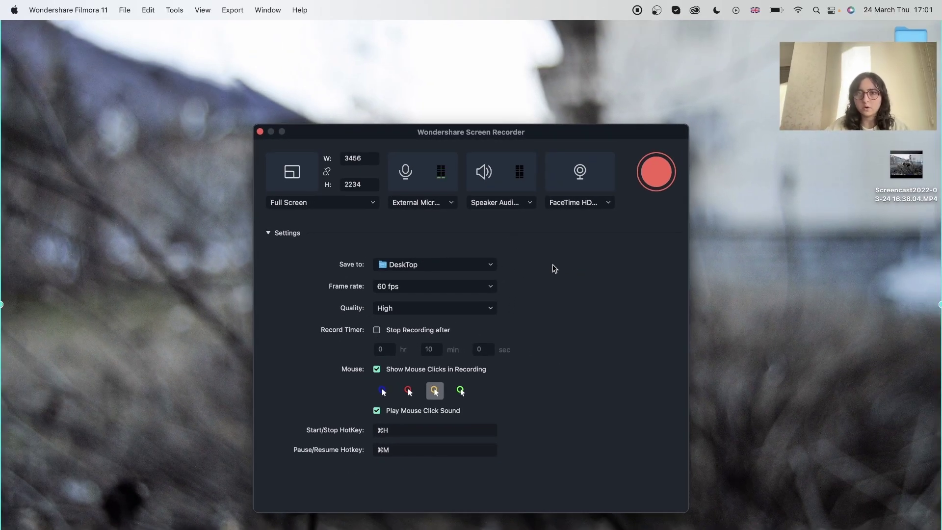
{"action": "left_click_drag", "start_coordinate": [564, 143], "coordinate": [425, 89]}
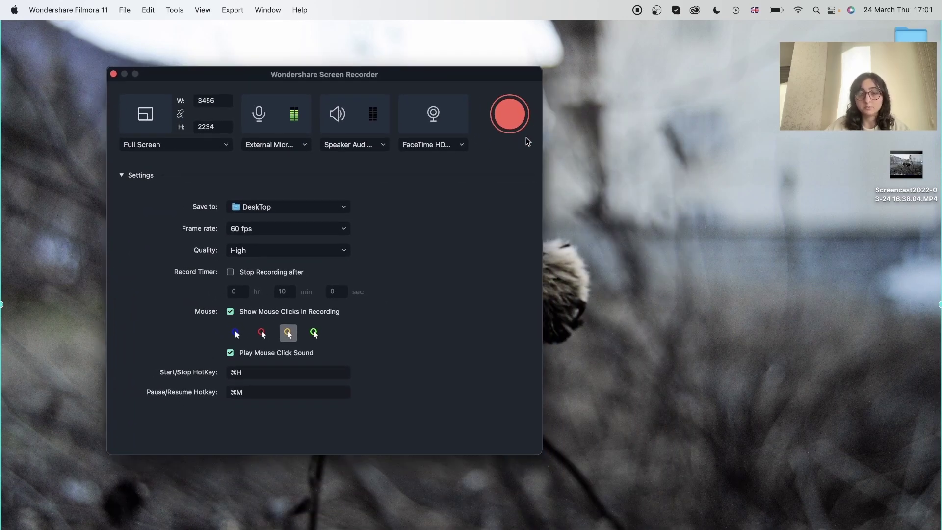
{"action": "left_click", "coordinate": [509, 114]}
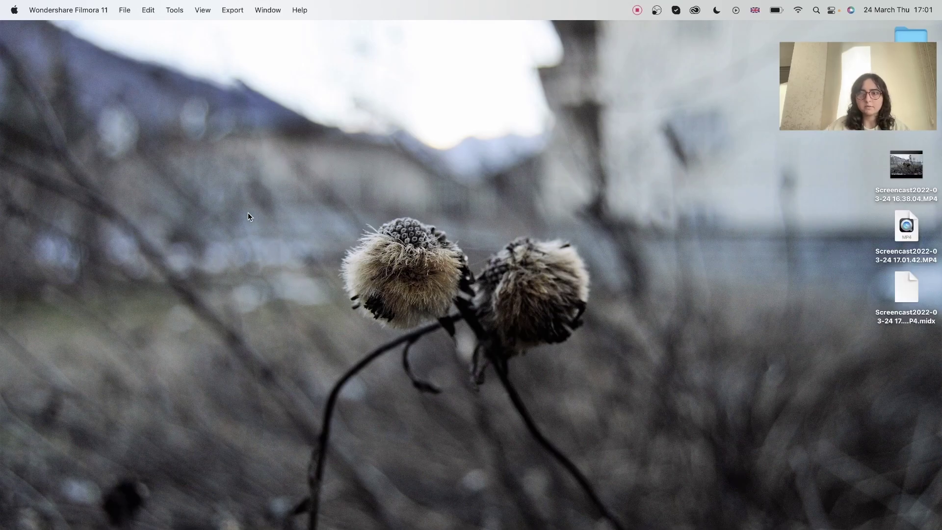
Drag the Happy Hall track from the music library onto audio track 1.
{"action": "left_click", "coordinate": [674, 378]}
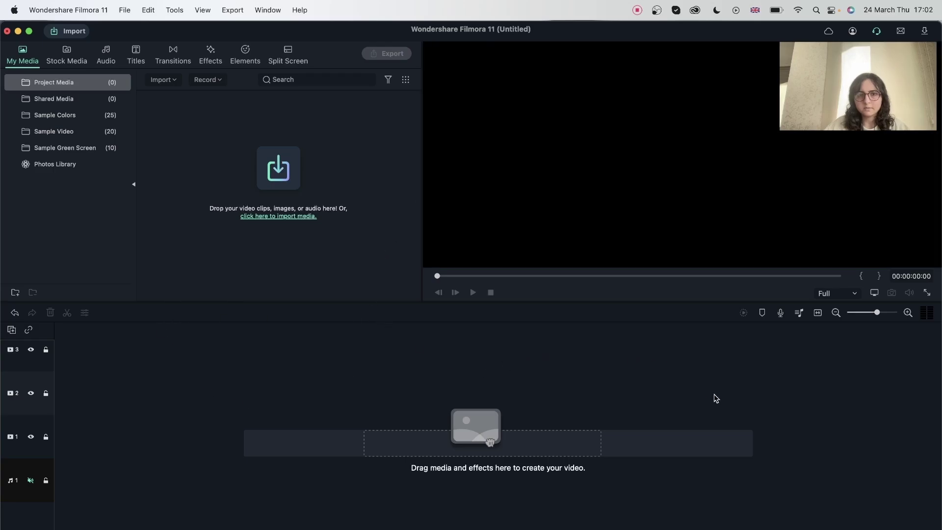
{"action": "left_click", "coordinate": [105, 55]}
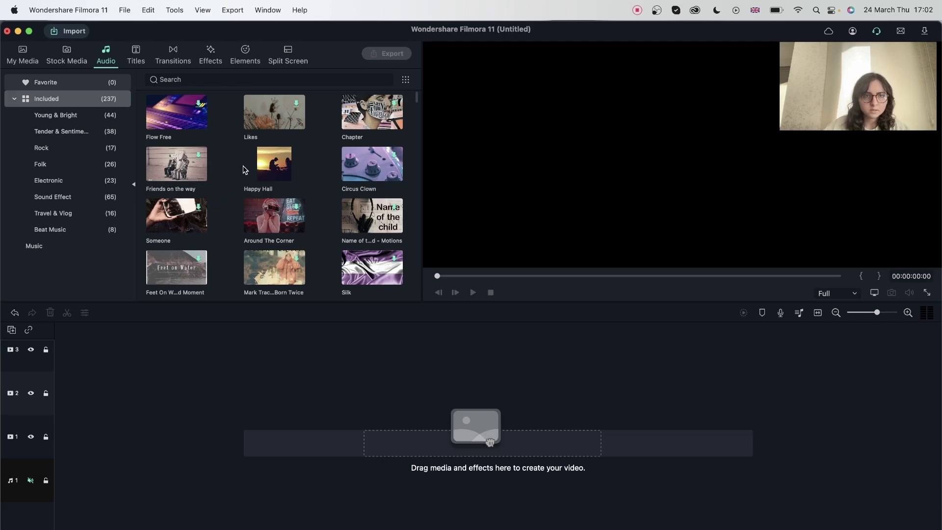
{"action": "left_click_drag", "start_coordinate": [272, 162], "coordinate": [73, 479]}
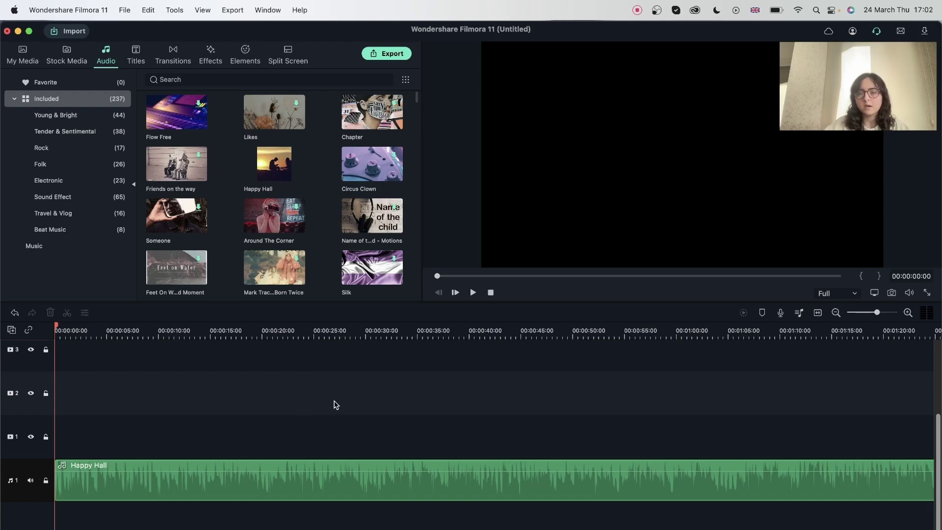
Place the Beach sample clip at the start of video track 1.
{"action": "left_click", "coordinate": [65, 57]}
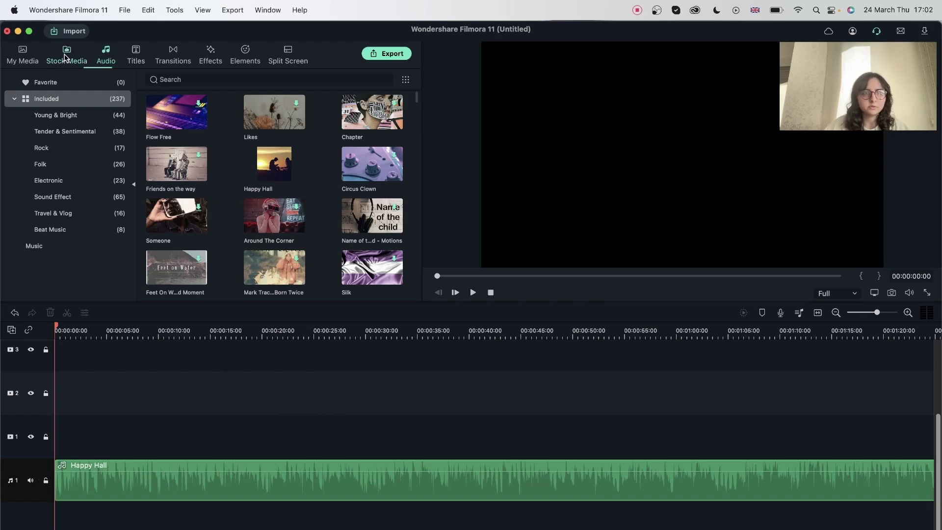
{"action": "left_click", "coordinate": [22, 56]}
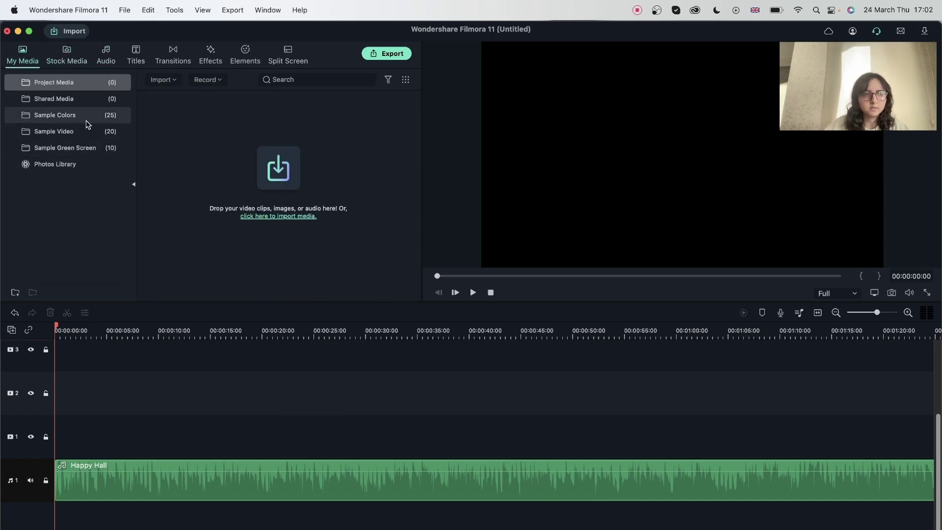
{"action": "left_click", "coordinate": [106, 131]}
{"action": "left_click_drag", "start_coordinate": [169, 124], "coordinate": [56, 436]}
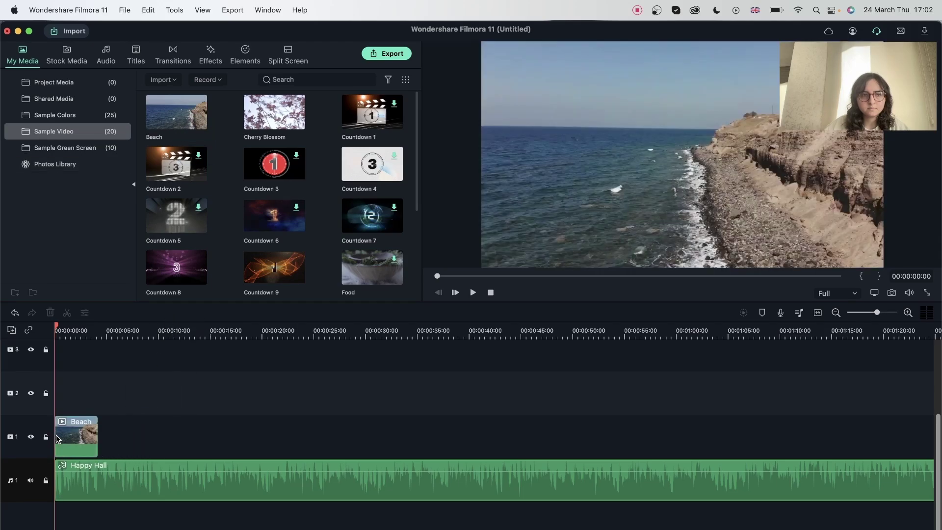
Add Cherry Blossom after Beach and preview playback up to 00:00:10:01.
{"action": "left_click", "coordinate": [841, 94]}
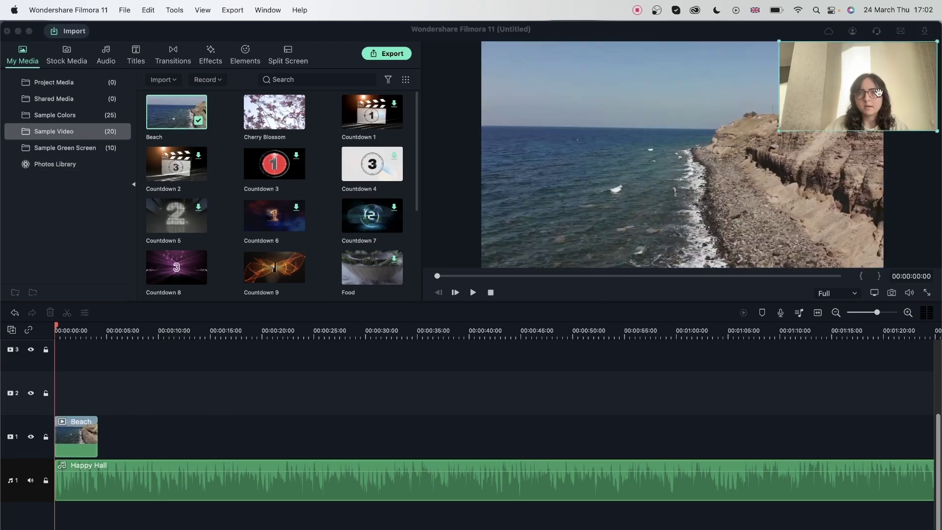
{"action": "left_click_drag", "start_coordinate": [870, 84], "coordinate": [736, 339]}
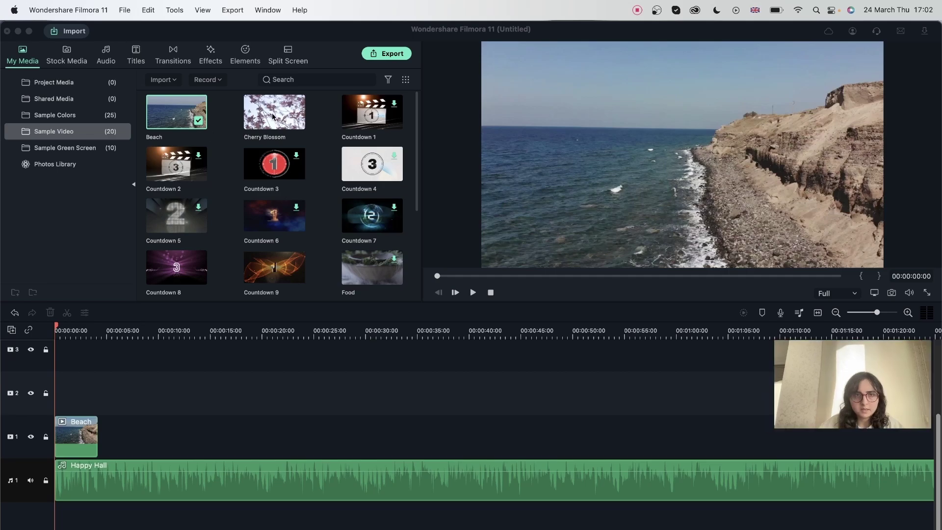
{"action": "mouse_move", "coordinate": [272, 114]}
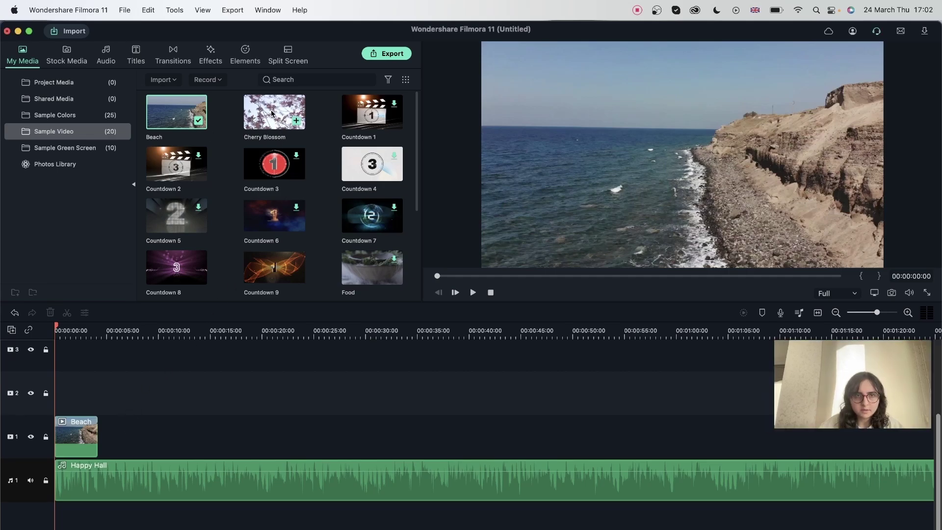
{"action": "left_click_drag", "start_coordinate": [272, 114], "coordinate": [238, 397]}
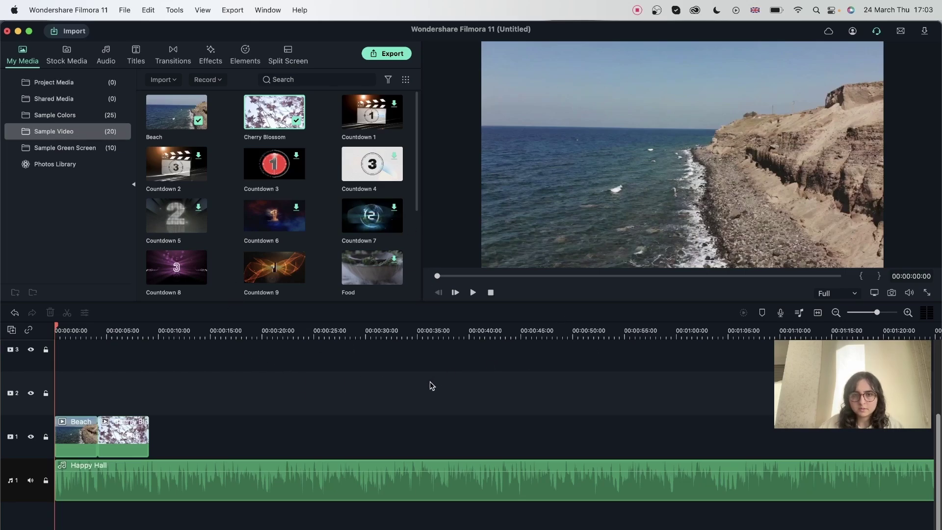
{"action": "left_click", "coordinate": [473, 293]}
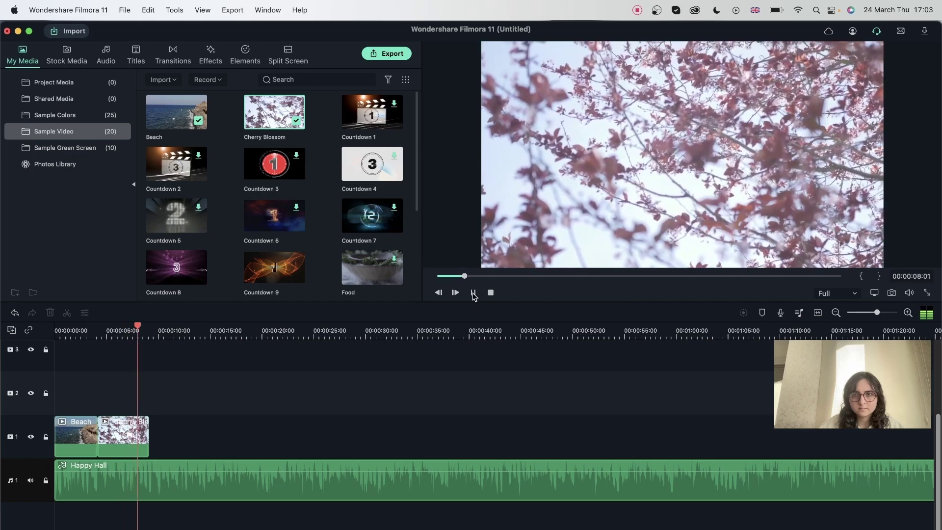
{"action": "left_click", "coordinate": [474, 294]}
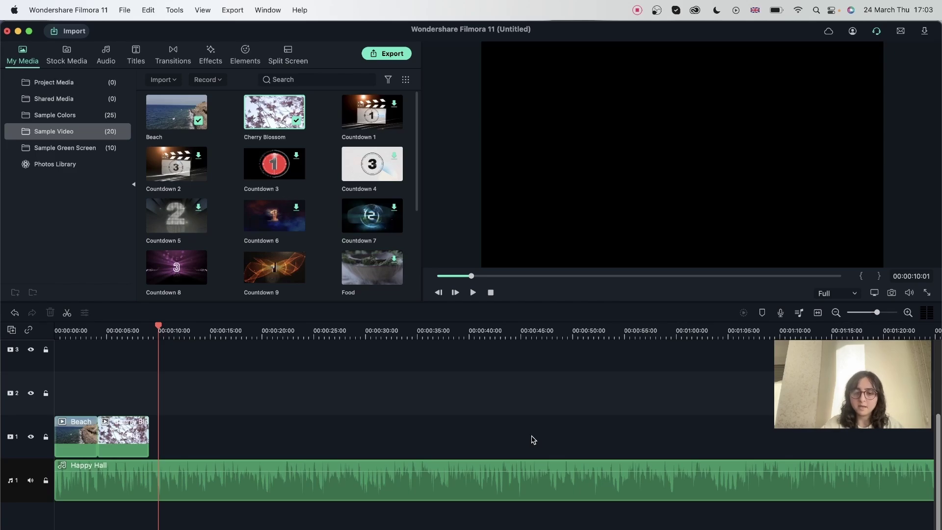
Stop recording with F9, add the screencast after Cherry Blossom on track 1, and minimise Filmora.
{"action": "key", "text": "F9"}
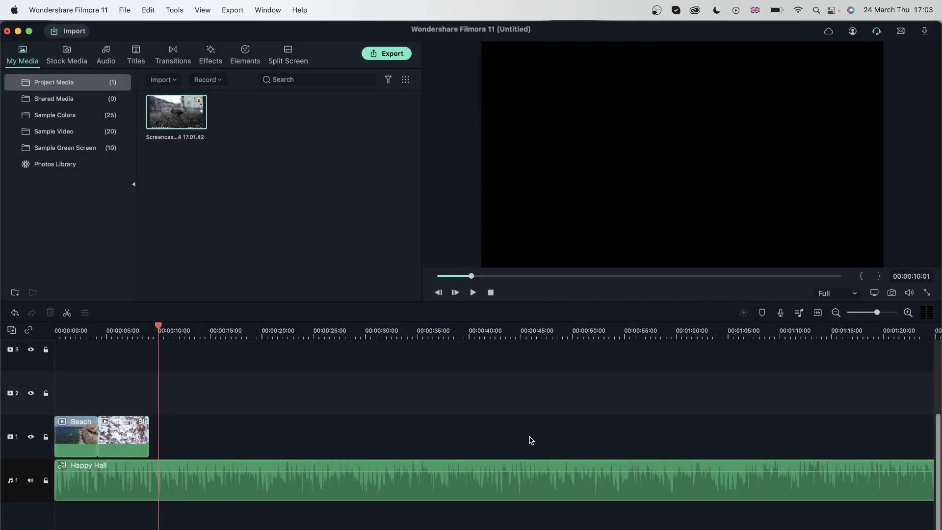
{"action": "left_click", "coordinate": [146, 421]}
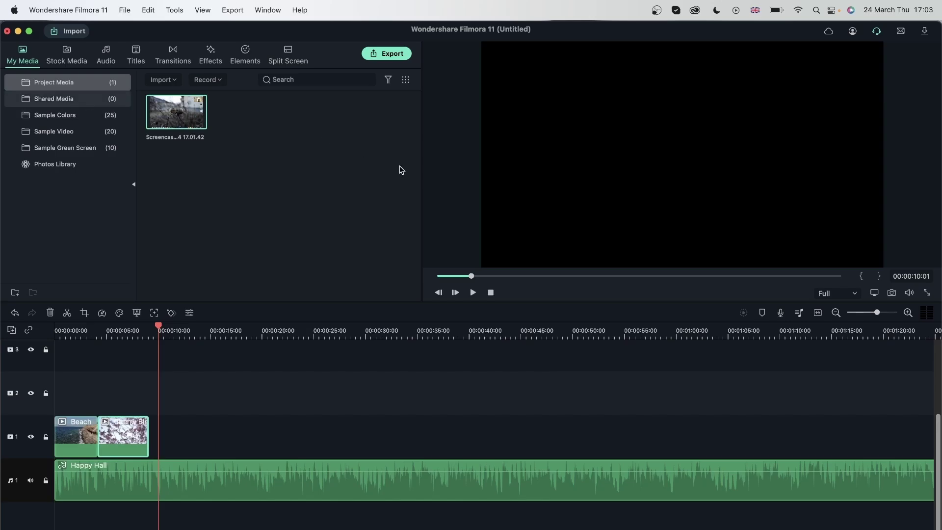
{"action": "mouse_move", "coordinate": [178, 114]}
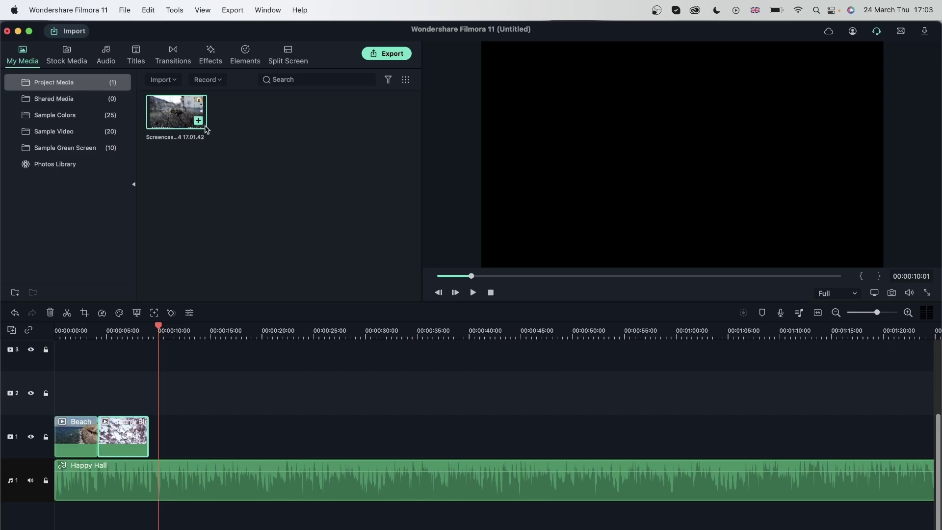
{"action": "left_click_drag", "start_coordinate": [172, 114], "coordinate": [152, 450]}
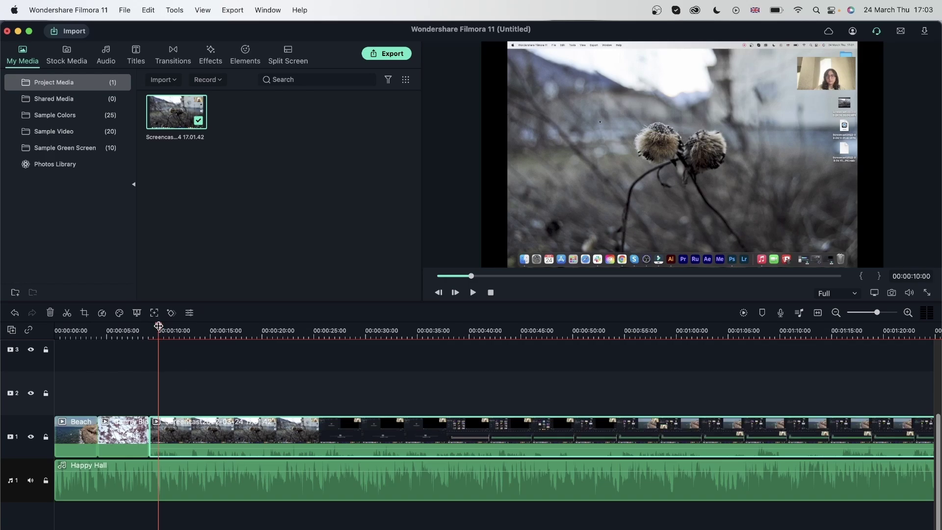
{"action": "mouse_move", "coordinate": [158, 325]}
{"action": "left_mouse_down"}
{"action": "mouse_move", "coordinate": [760, 330]}
{"action": "mouse_move", "coordinate": [422, 369]}
{"action": "mouse_move", "coordinate": [416, 326]}
{"action": "mouse_move", "coordinate": [167, 328]}
{"action": "left_mouse_up"}
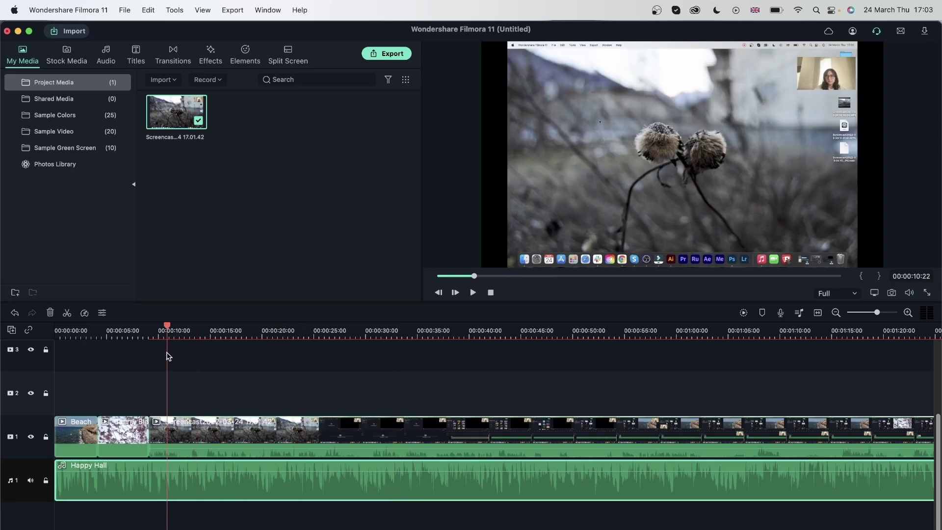
{"action": "left_click", "coordinate": [18, 31]}
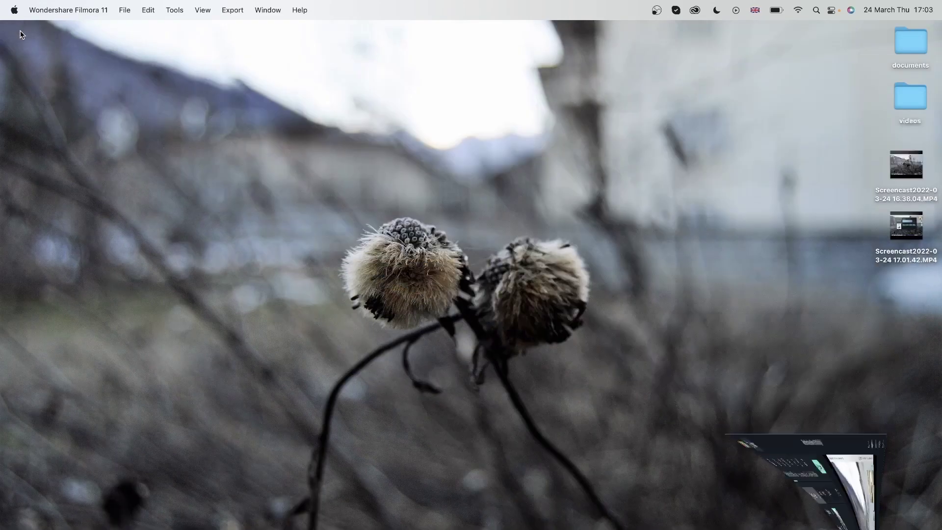
Play the 17.01.42 screencast in QuickTime, pause and quit it, then restore Filmora.
{"action": "double_click", "coordinate": [907, 227]}
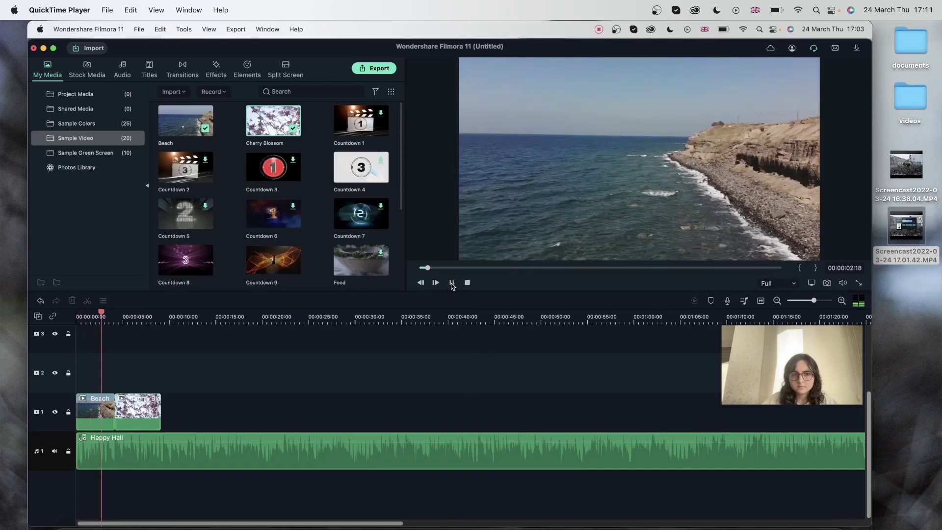
{"action": "key", "text": "space"}
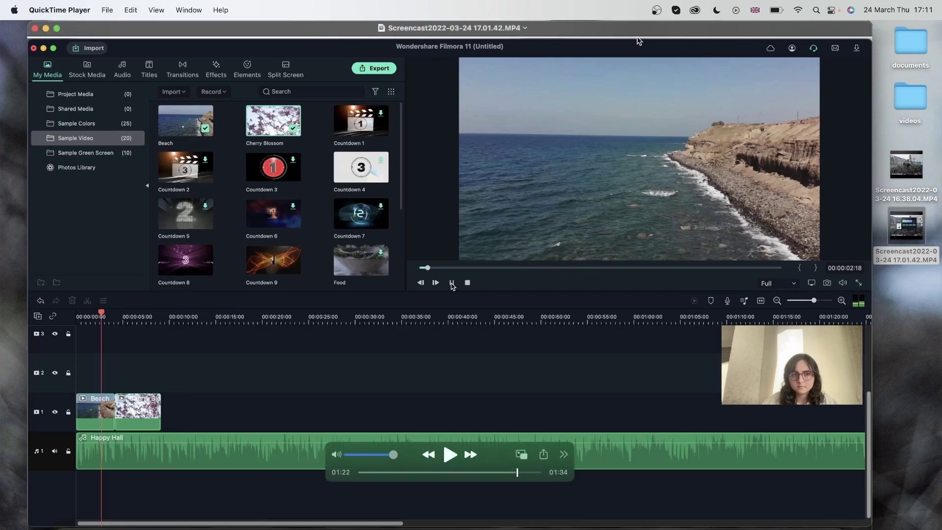
{"action": "key", "text": "super+q"}
{"action": "left_click", "coordinate": [751, 521]}
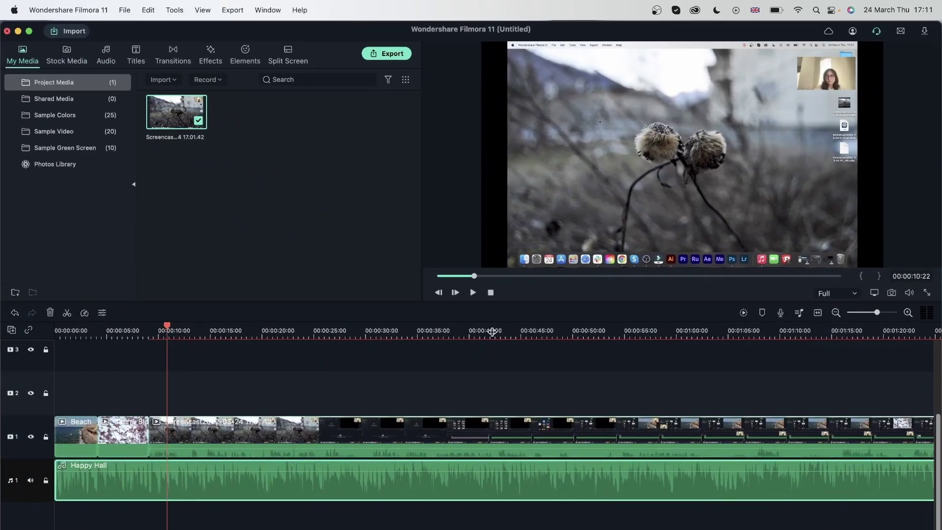
Scrub the playhead through the screencast clip, select it, and reopen the recorder with Alt+R.
{"action": "left_click", "coordinate": [235, 326]}
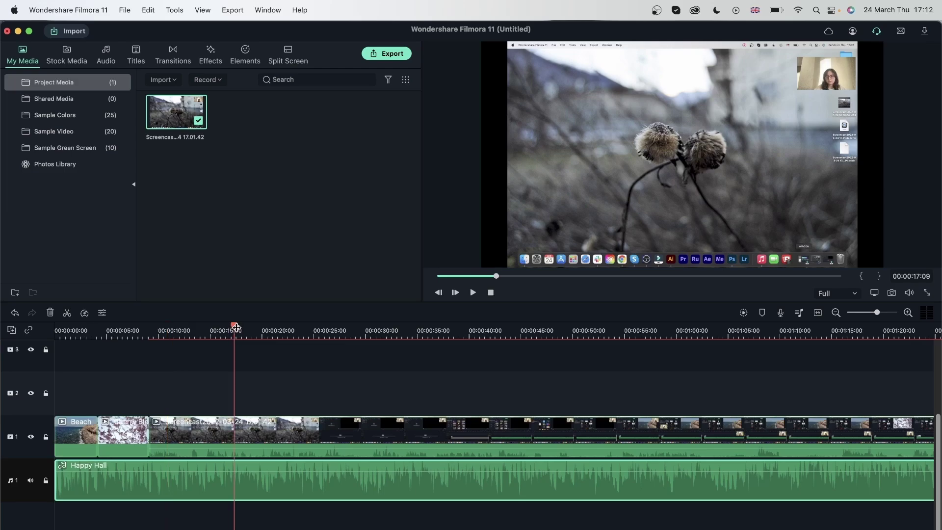
{"action": "left_click_drag", "start_coordinate": [234, 326], "coordinate": [543, 374]}
{"action": "left_click", "coordinate": [561, 435]}
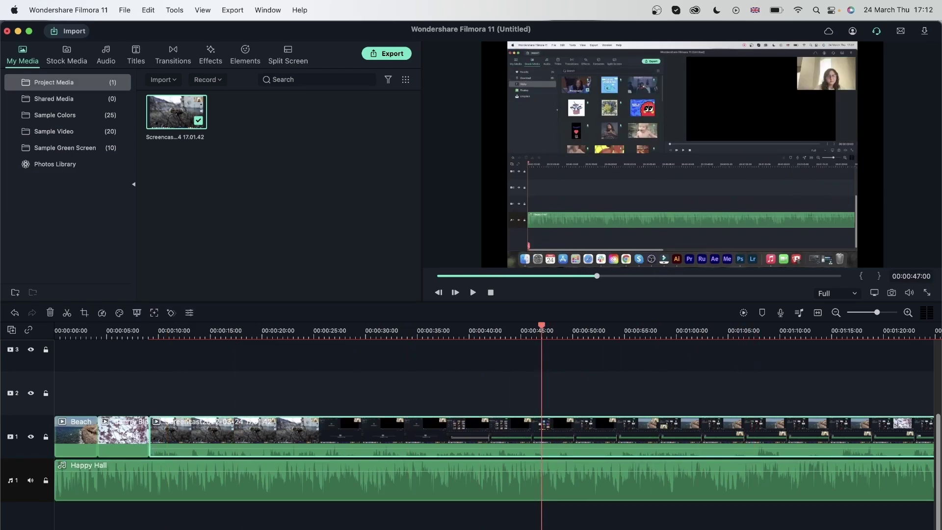
{"action": "key", "text": "alt+r"}
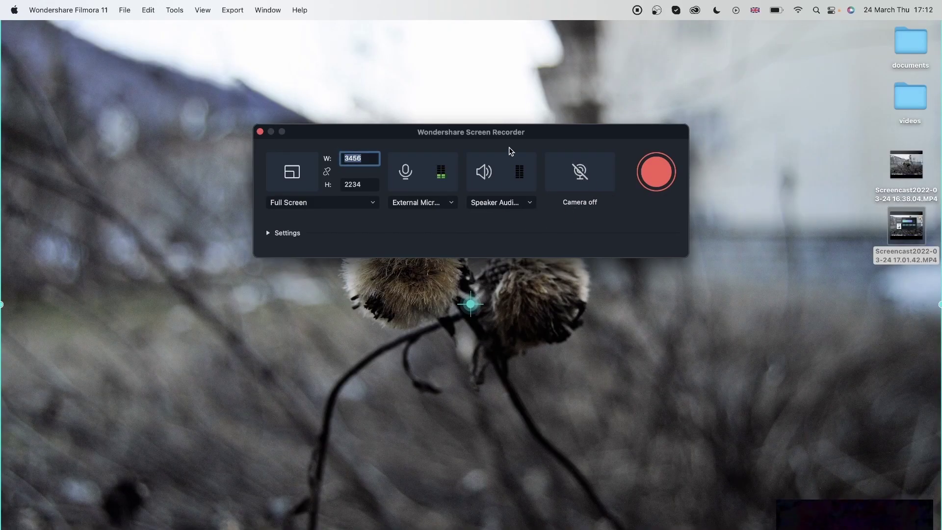
Move the recorder panel and resize the capture area to a custom 3416 × 2234.
{"action": "left_click_drag", "start_coordinate": [523, 136], "coordinate": [486, 88]}
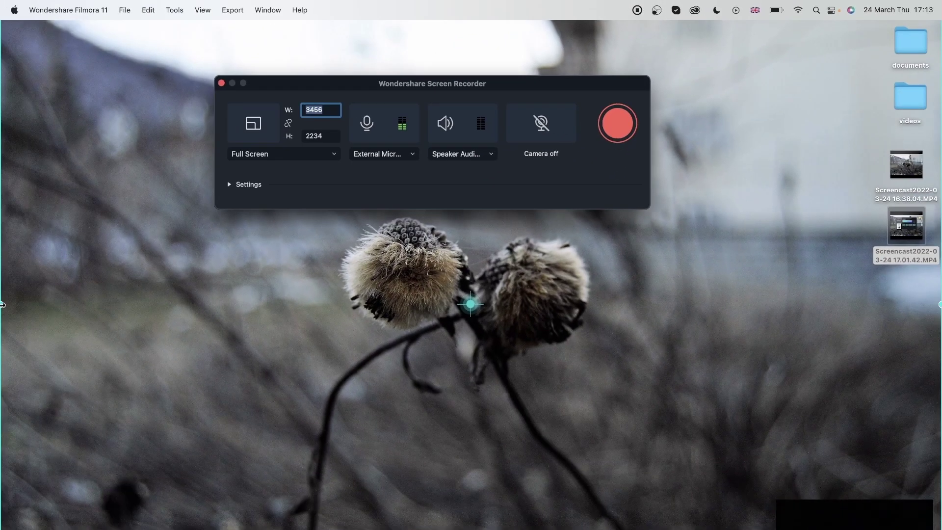
{"action": "left_click_drag", "start_coordinate": [3, 304], "coordinate": [256, 265]}
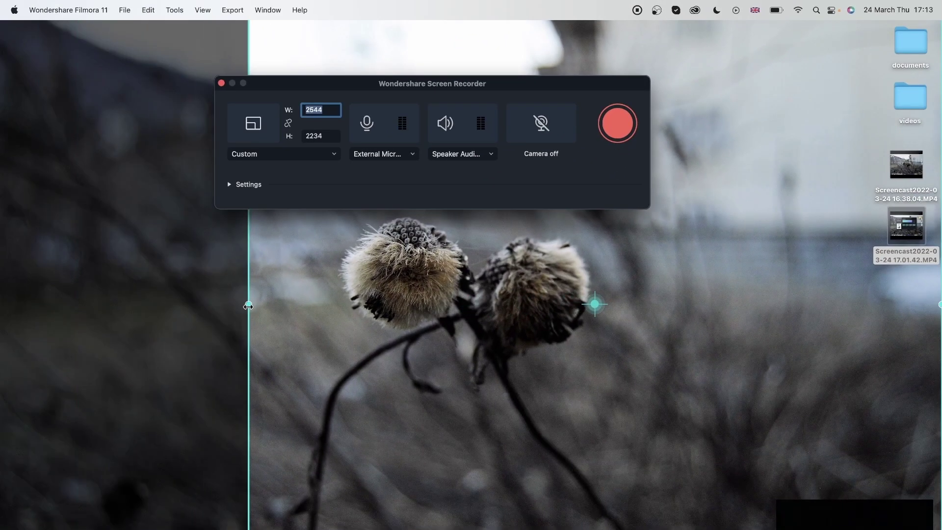
{"action": "left_click_drag", "start_coordinate": [248, 305], "coordinate": [10, 305]}
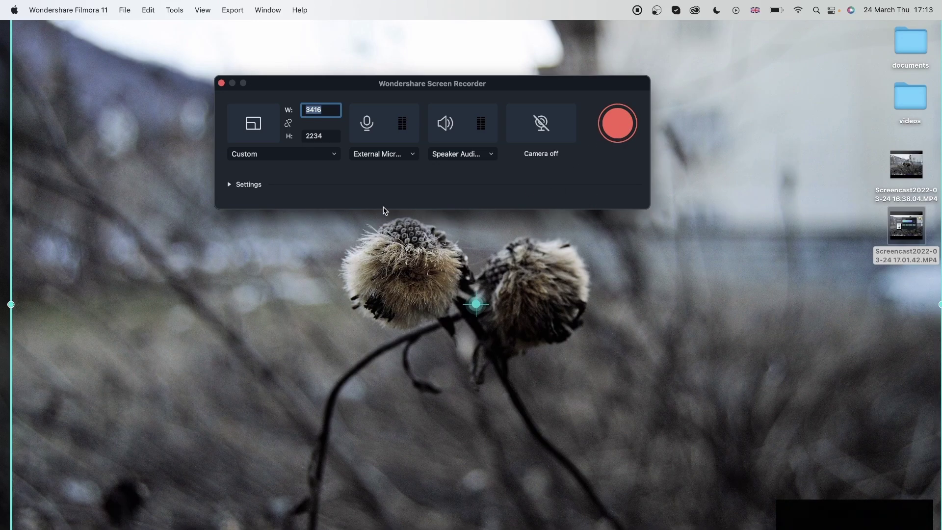
Set the start/stop recording shortcut to ⌘H in the recorder settings.
{"action": "left_click", "coordinate": [232, 186]}
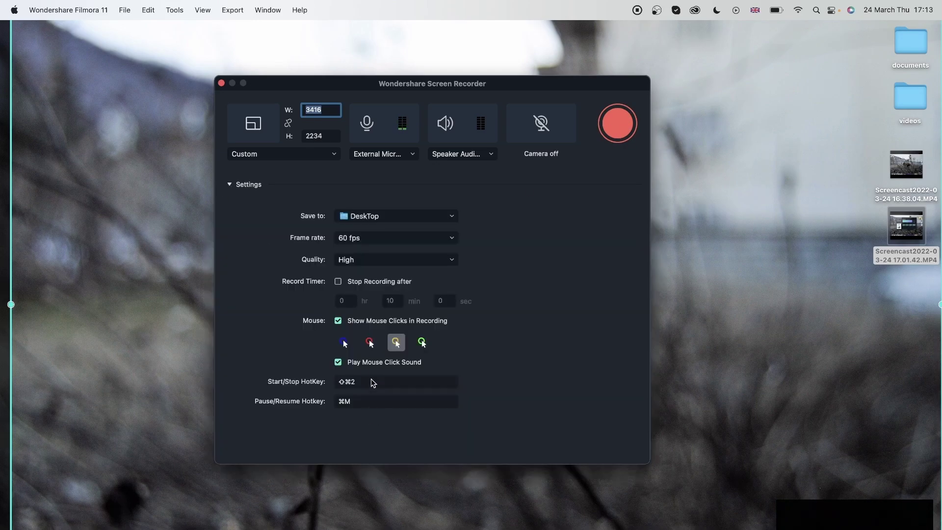
{"action": "left_click", "coordinate": [373, 383]}
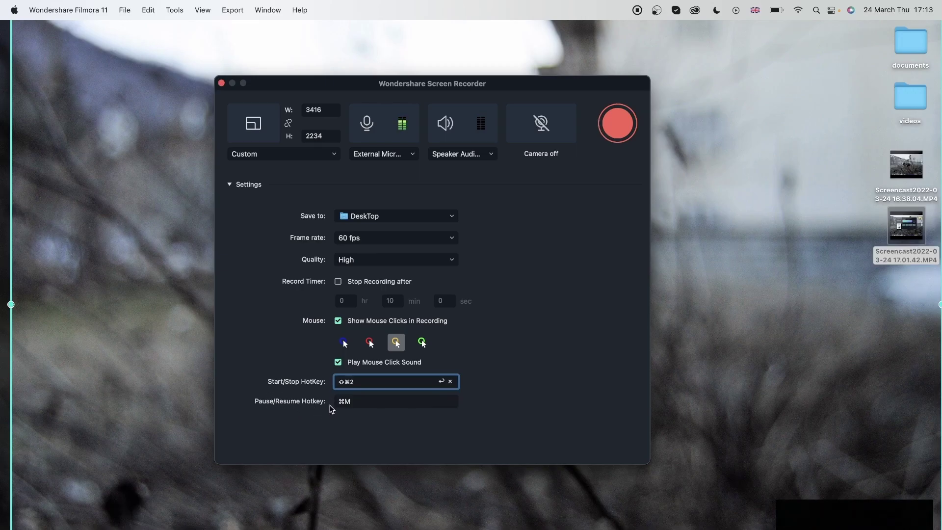
{"action": "key", "text": "super+h"}
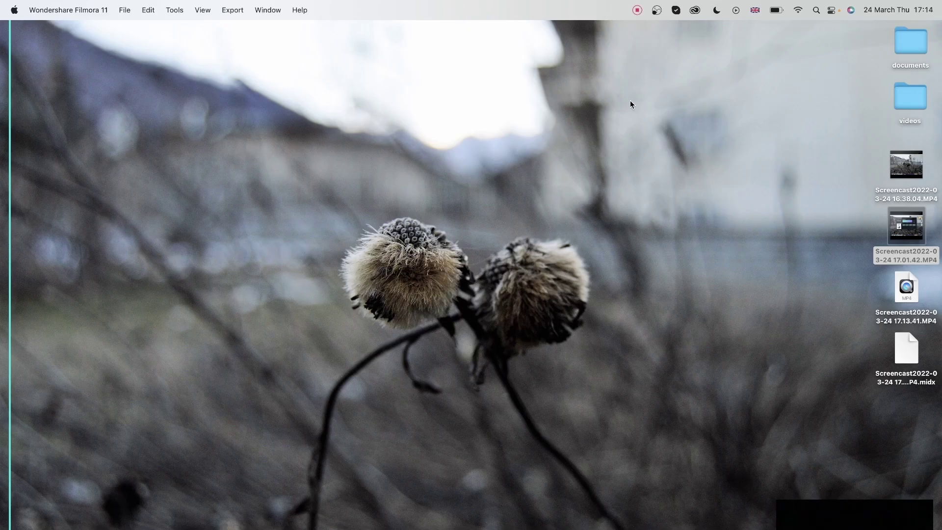
Stop recording with F9 to import the 17.13.41 screencast, then undo once with ⌘Z.
{"action": "left_click", "coordinate": [173, 336]}
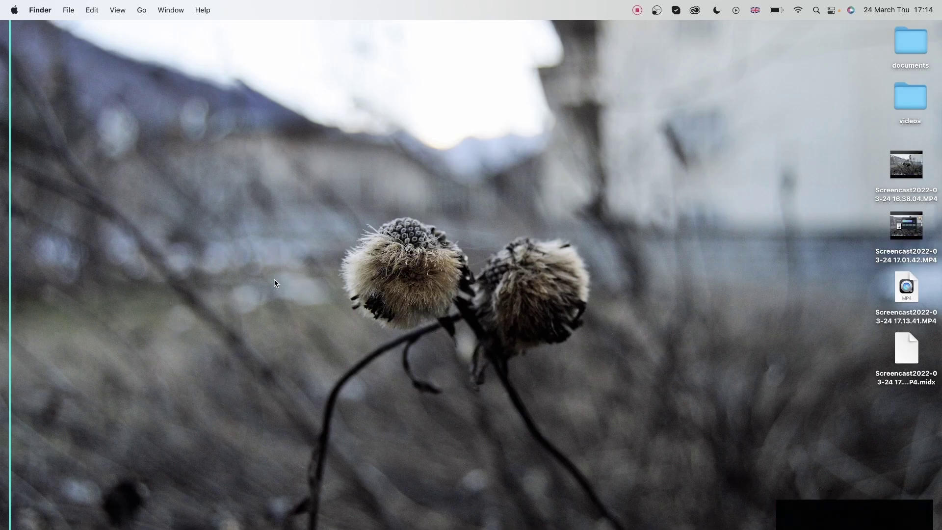
{"action": "key", "text": "F9"}
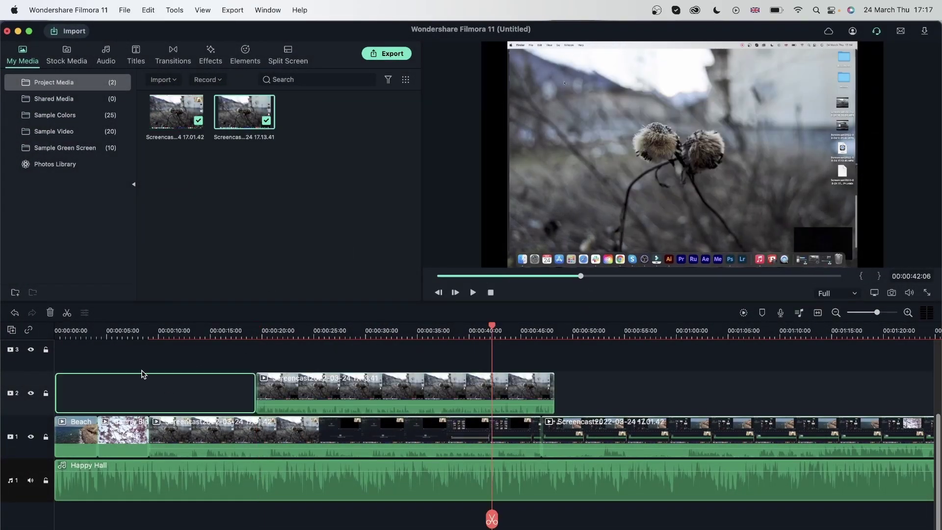
{"action": "key", "text": "super+z"}
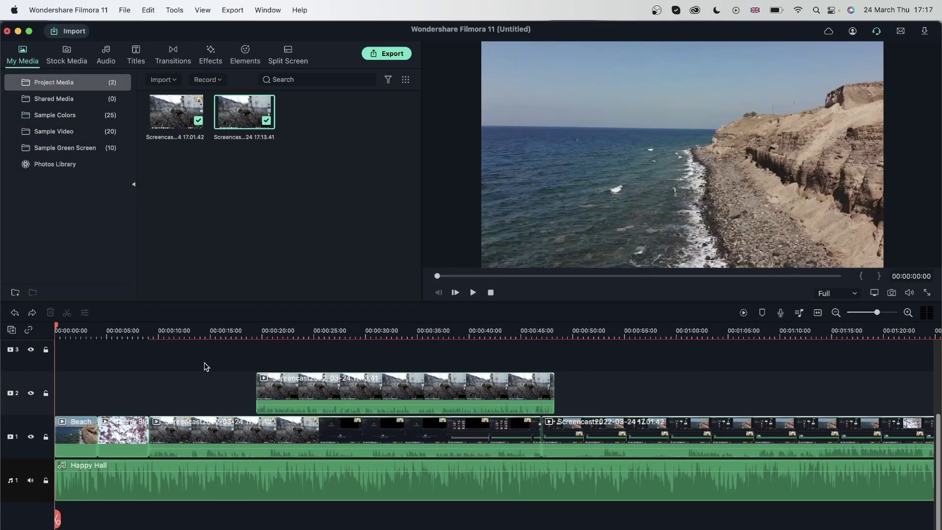